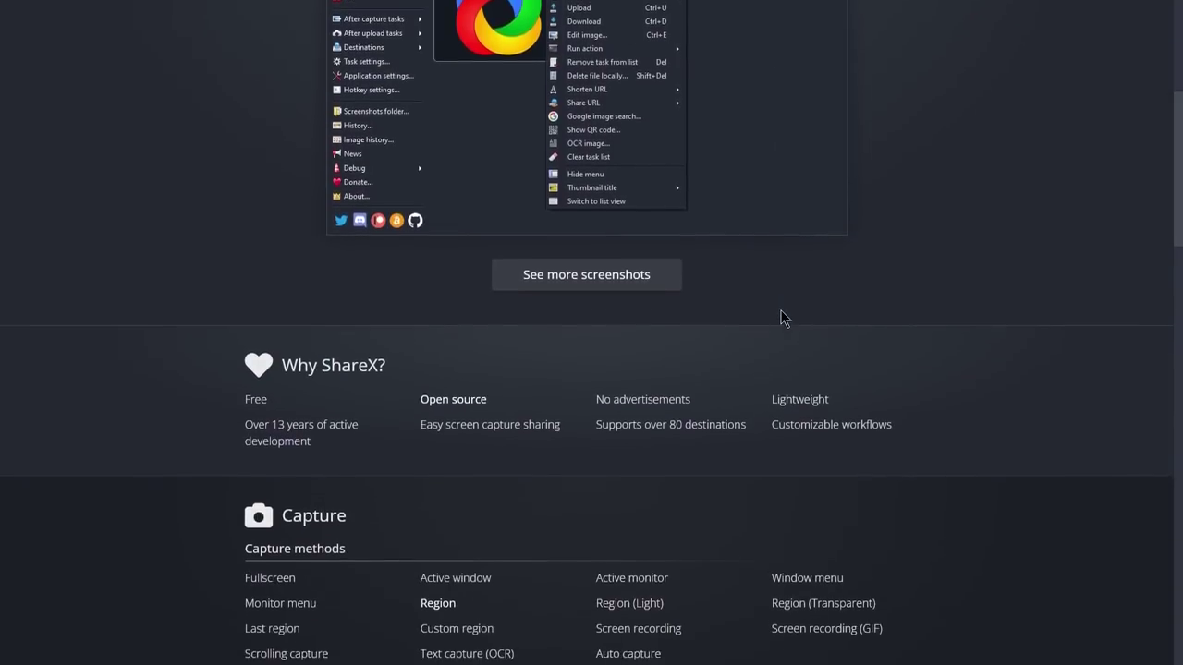
Look through the capture methods, upload methods and destinations listed on the ShareX website.
scroll(784, 319, "down", 8)
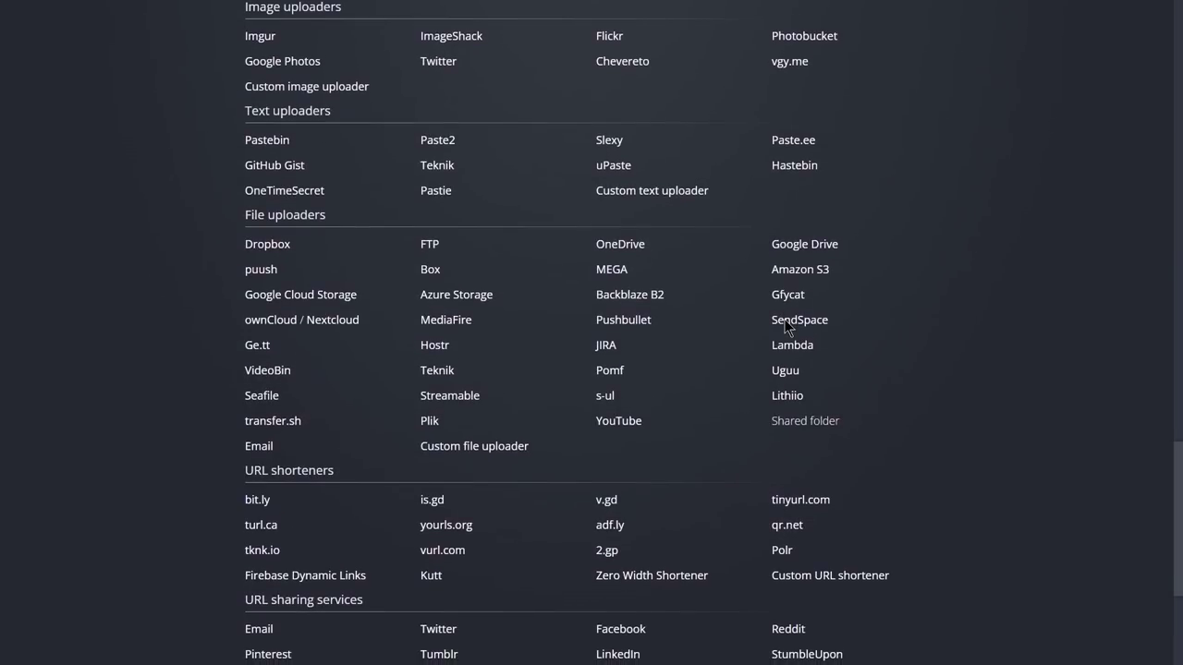
scroll(784, 322, "up", 1)
scroll(785, 323, "up", 12)
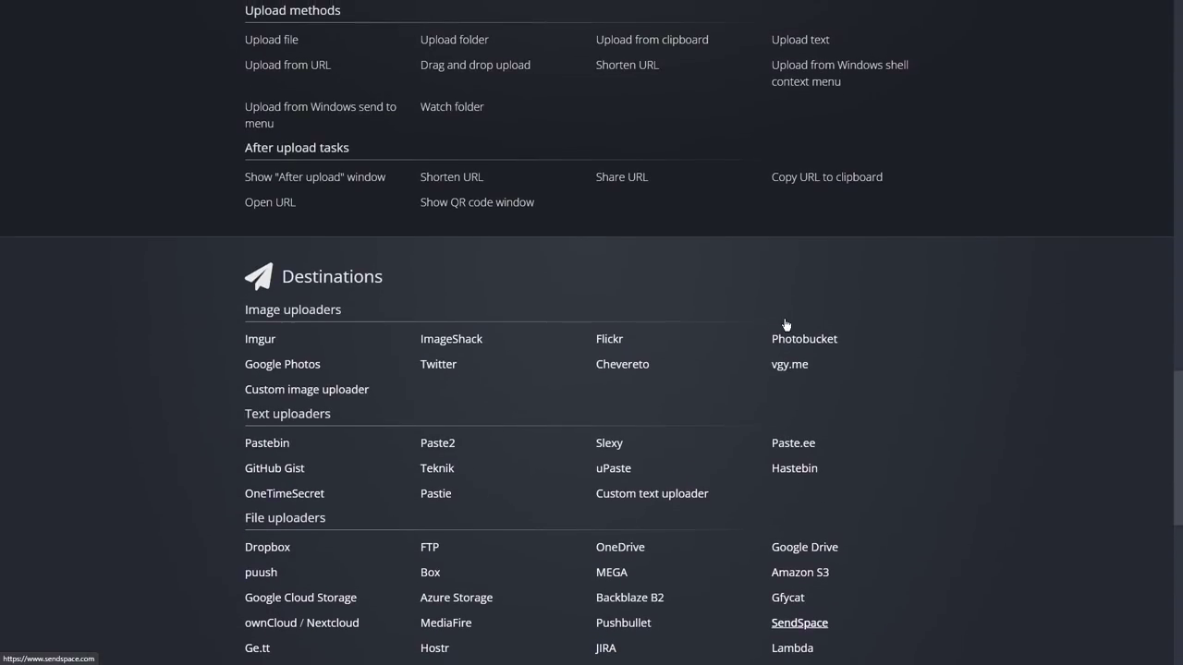
scroll(785, 324, "up", 5)
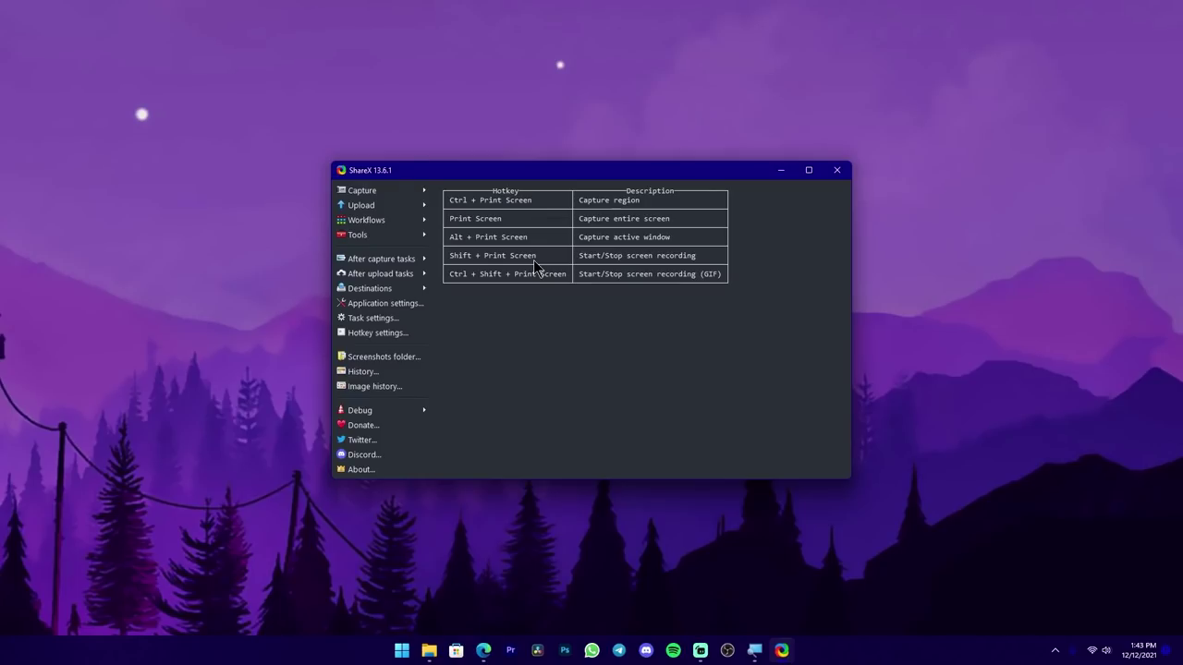
Record the whole desktop with ShareX while minimizing and restoring its window, and stop the screen recording.
key("ctrl+Print")
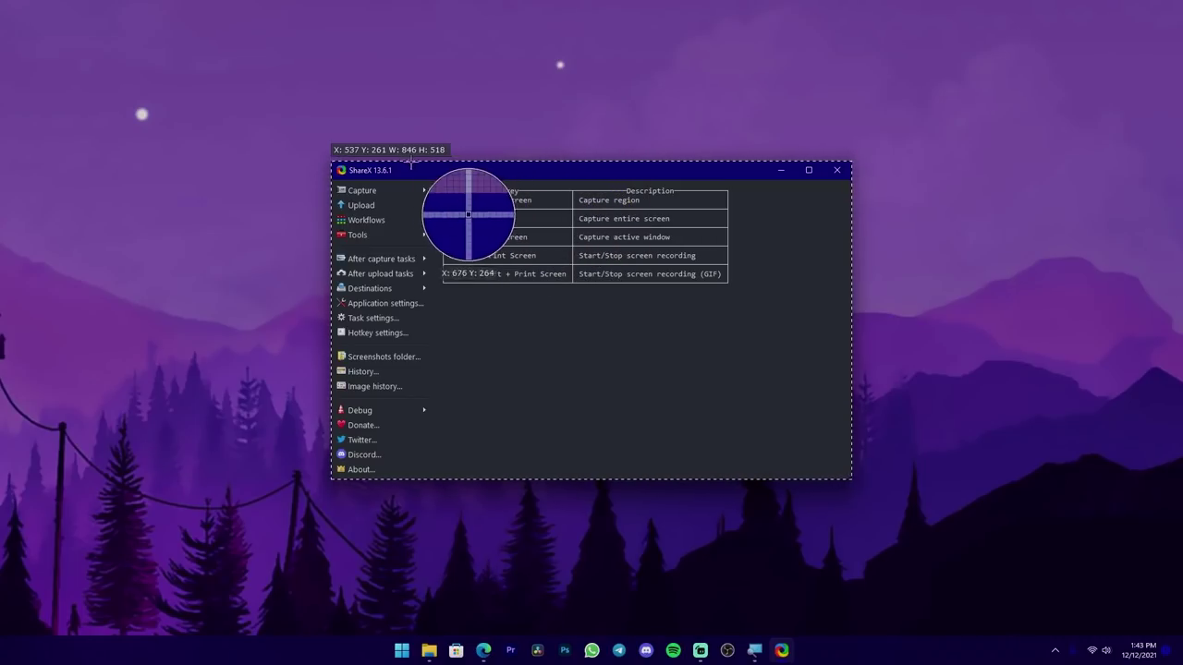
left_click(49, 58)
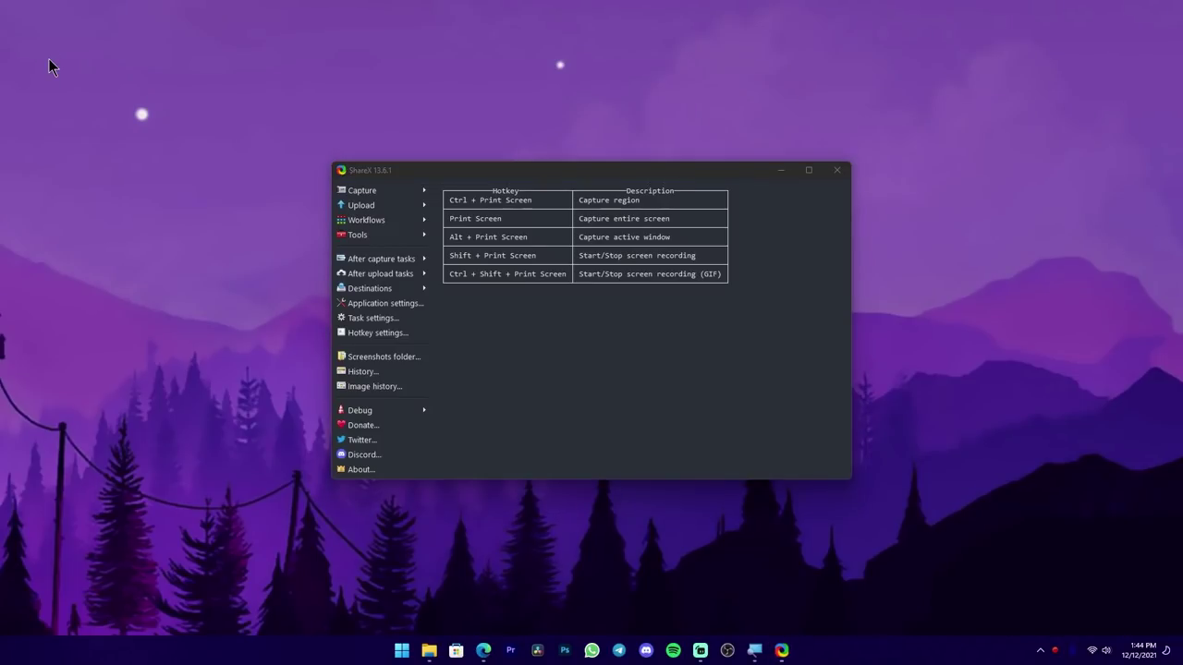
left_click(780, 173)
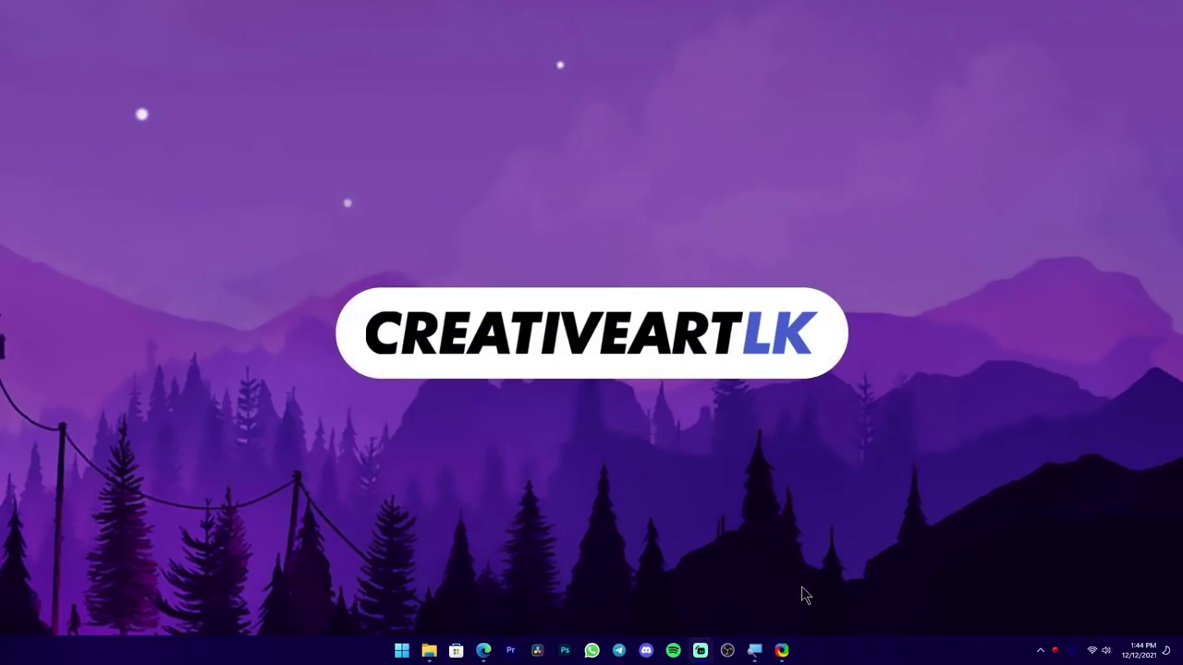
left_click(791, 648)
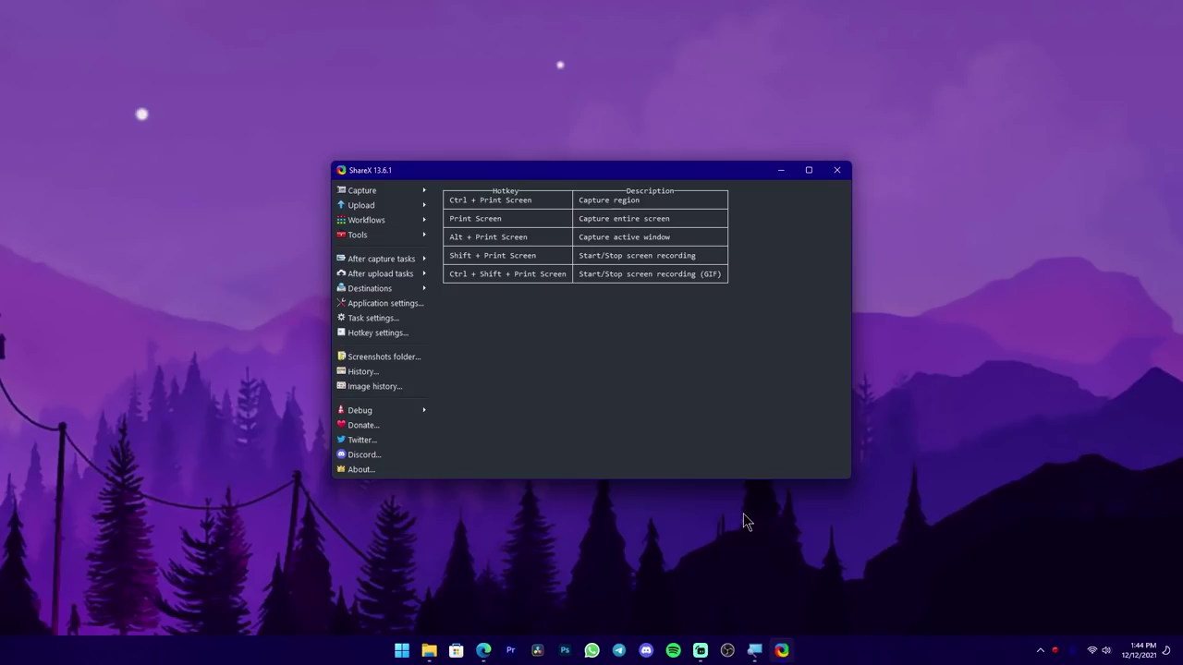
left_click(407, 192)
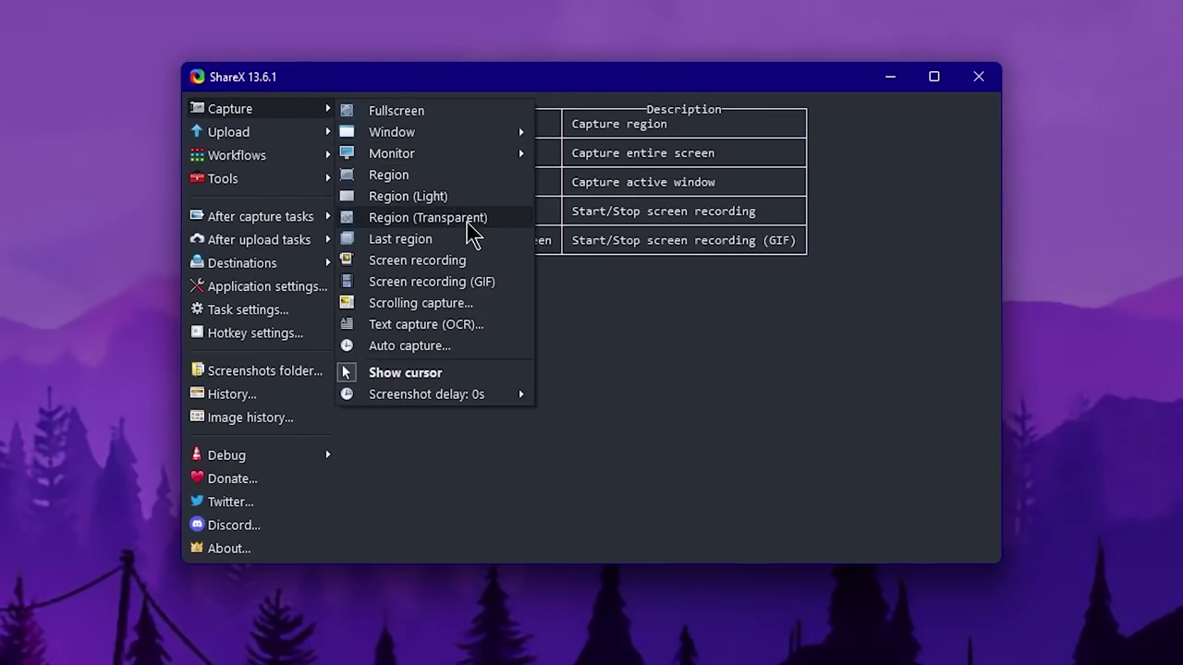
left_click(446, 266)
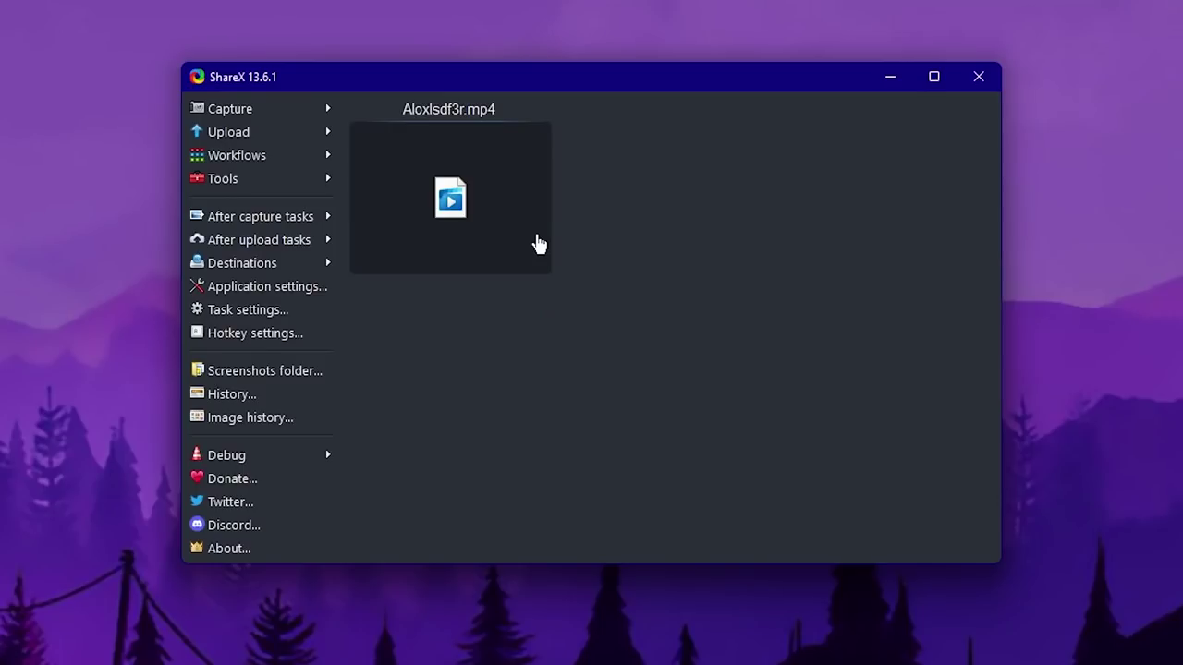
Play the recorded MP4 from the ShareX task list and close the video player.
left_click(308, 118)
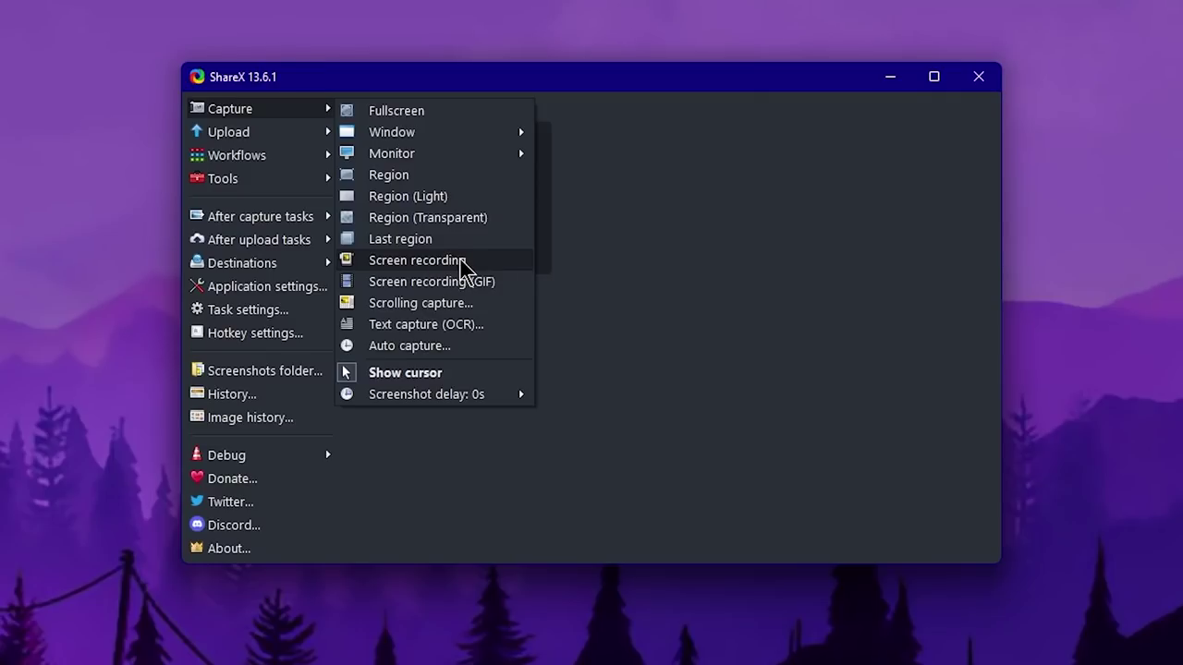
left_click(623, 246)
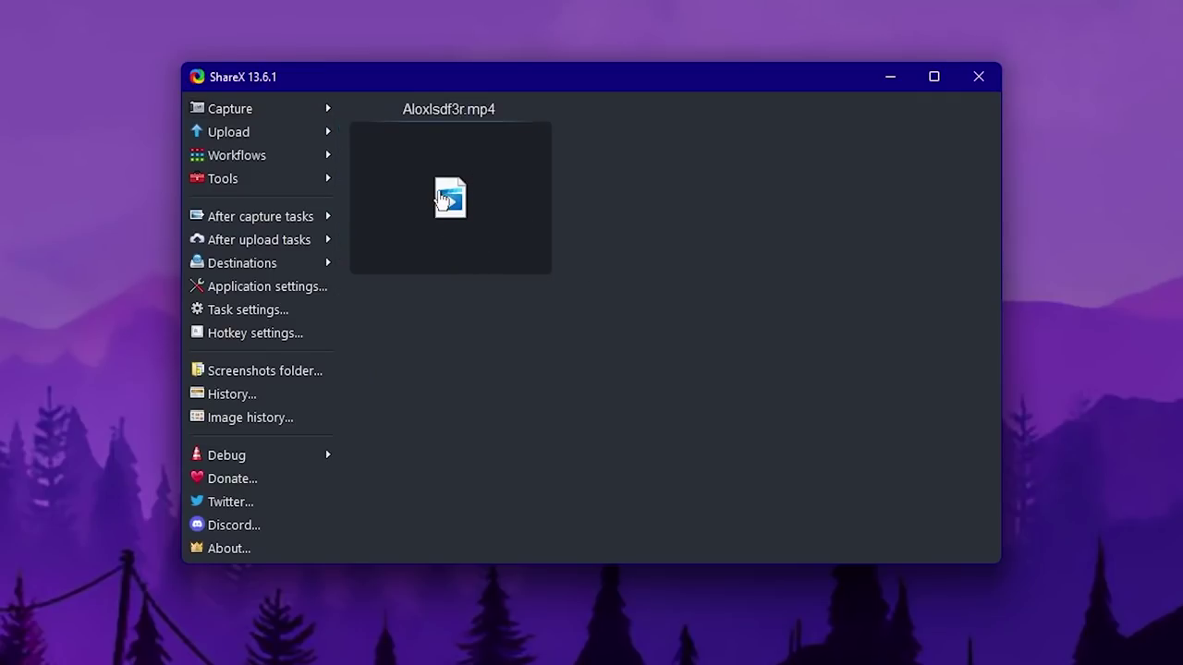
left_click(483, 202)
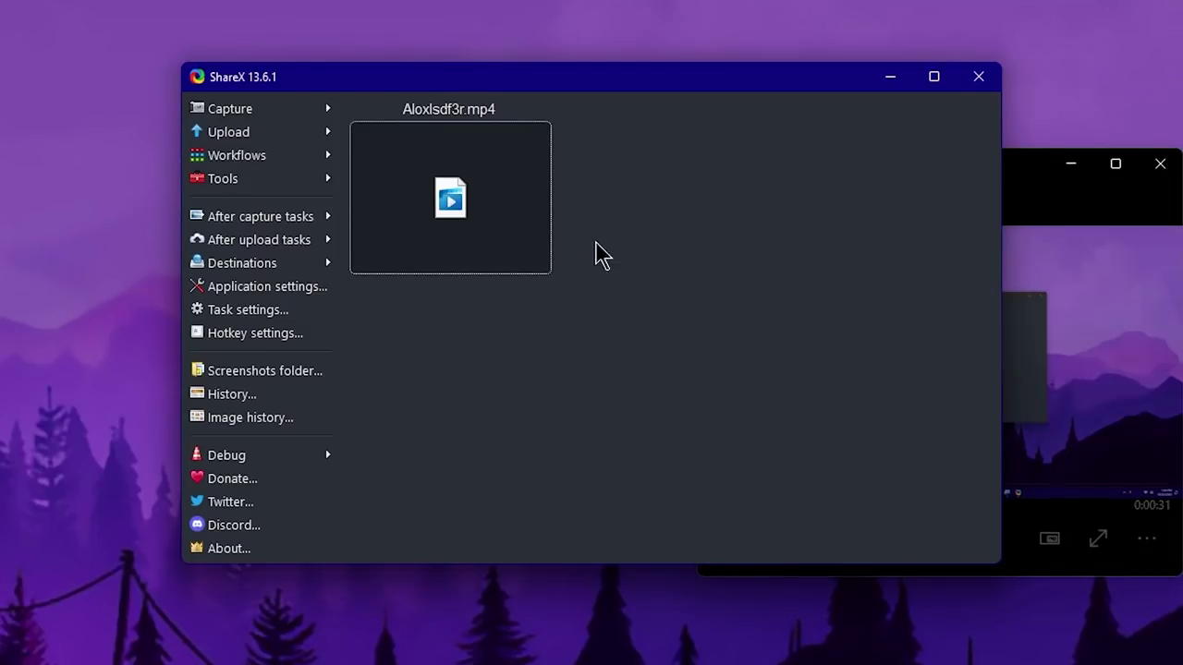
left_click(1169, 298)
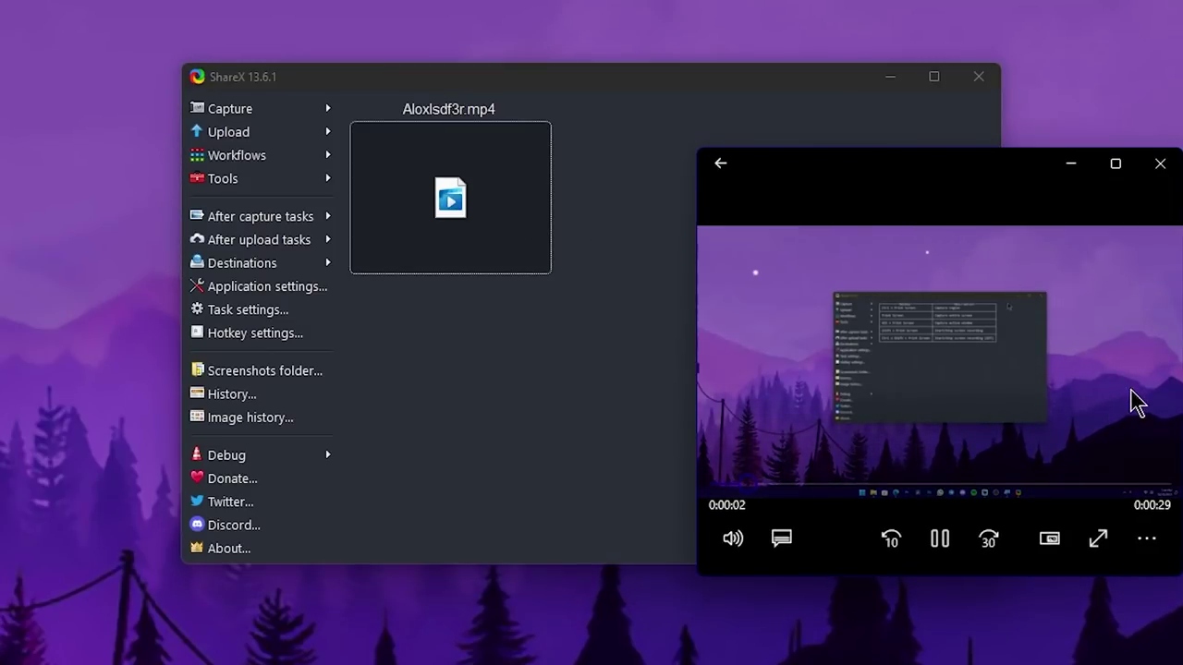
left_click(1160, 164)
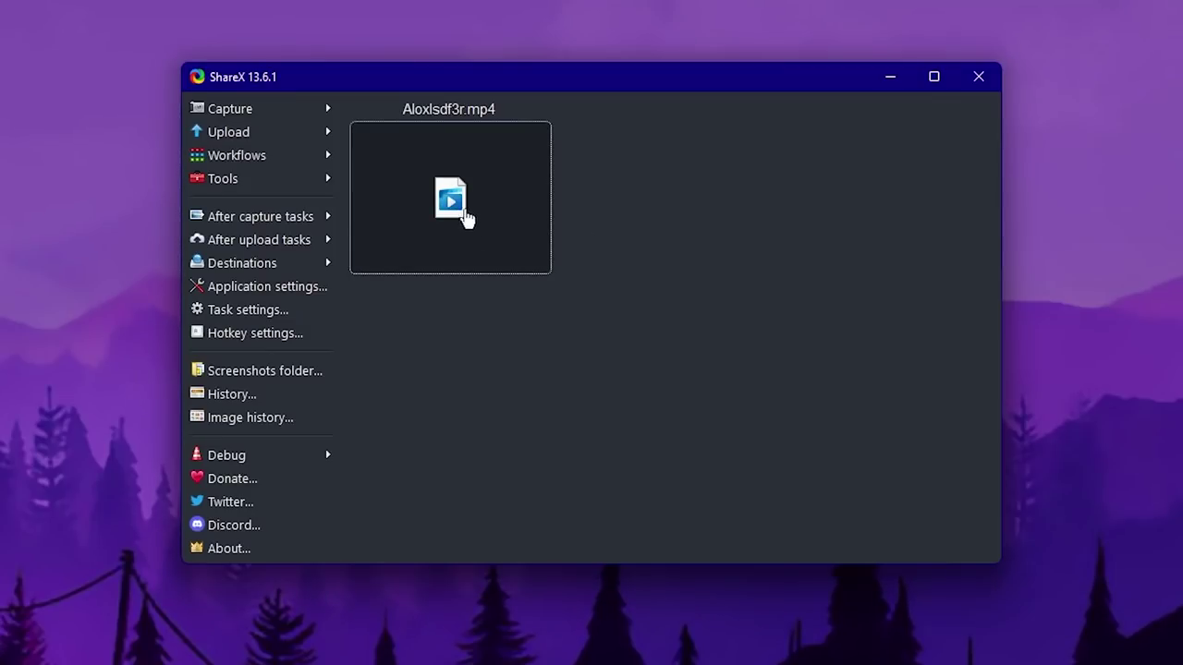
right_click(427, 187)
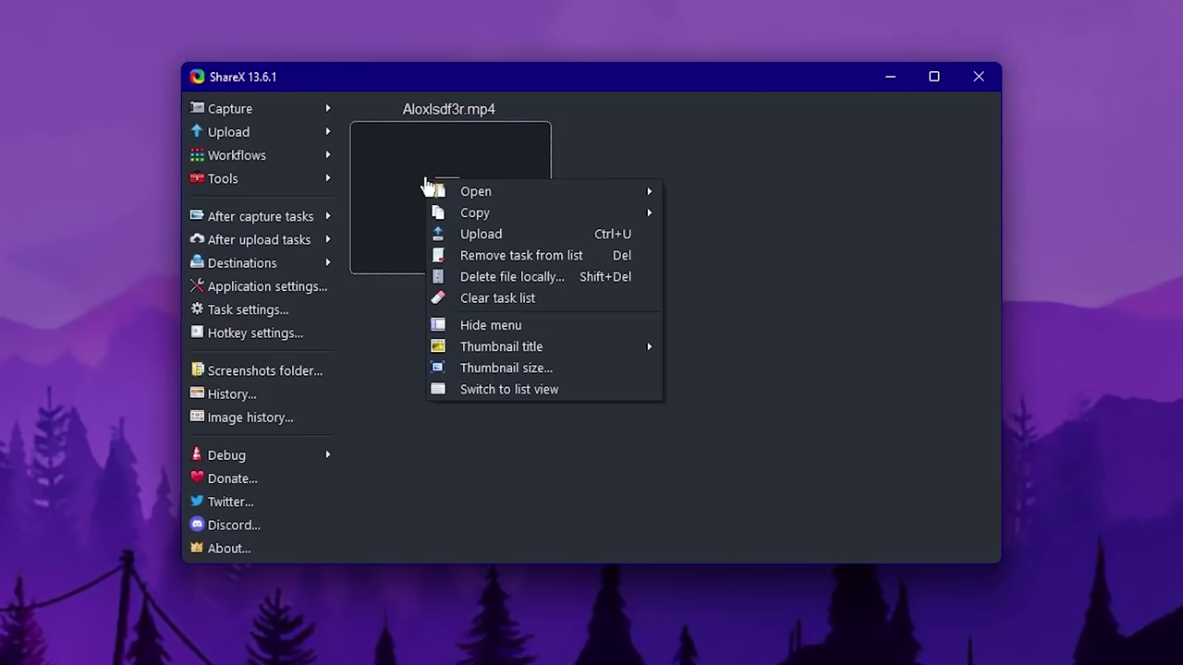
mouse_move(552, 222)
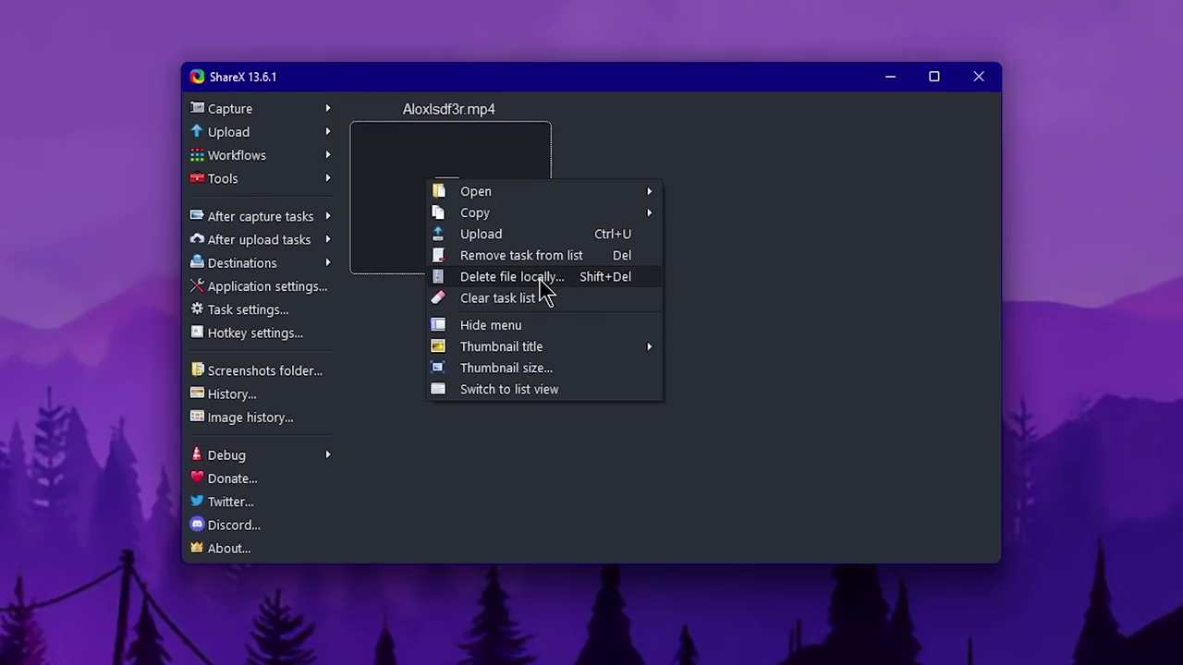
left_click(541, 277)
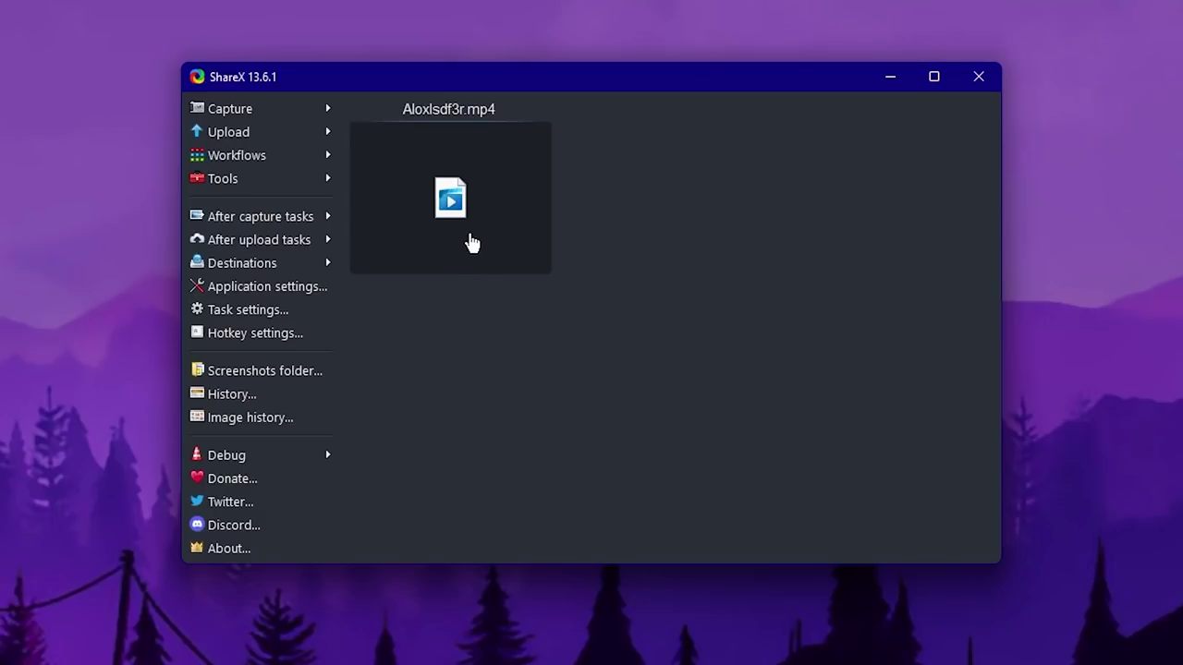
Open the folder that contains the recorded MP4 from its entry in the task list.
right_click(428, 184)
mouse_move(506, 190)
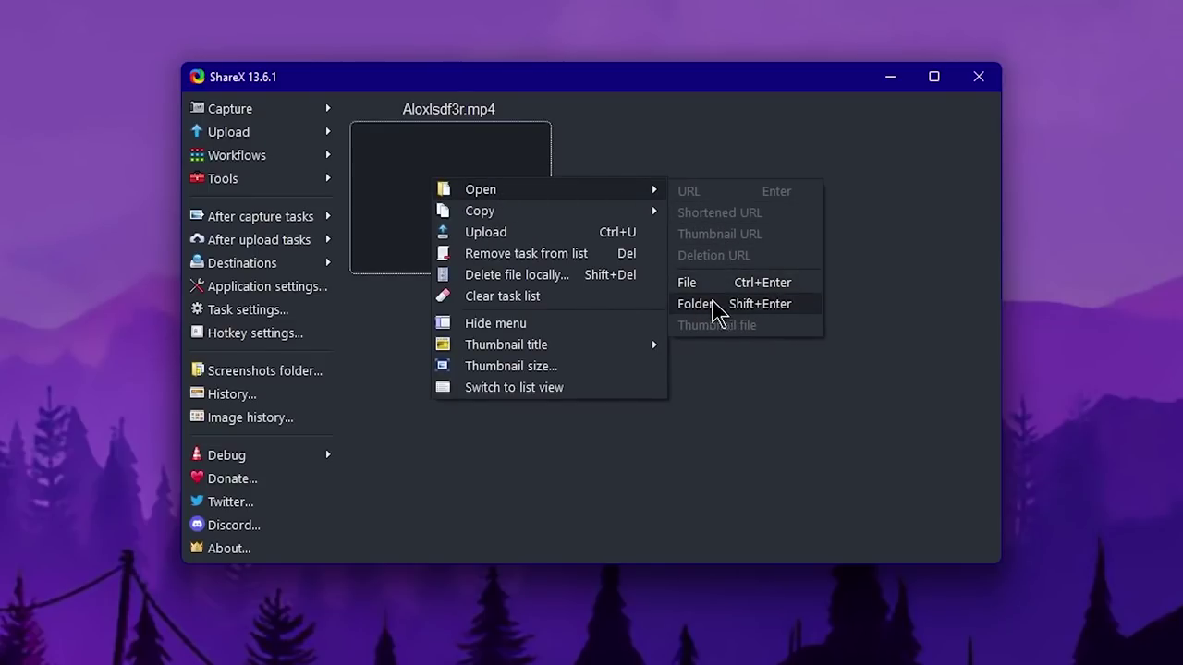
left_click(688, 306)
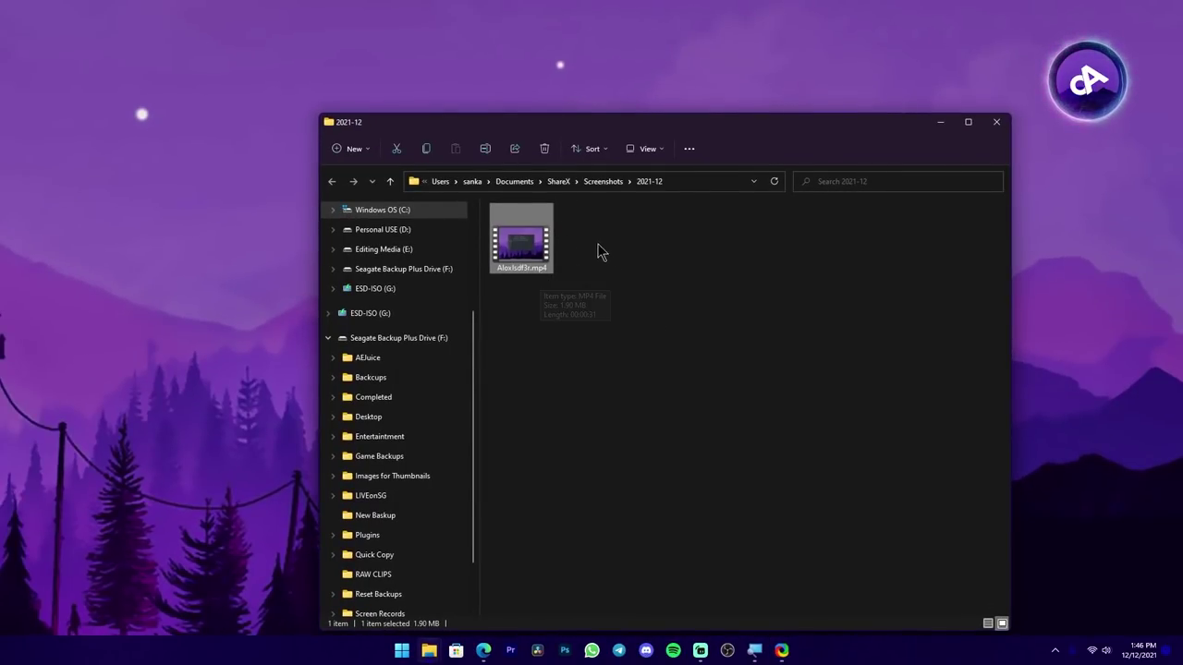
left_click_drag(585, 230, 528, 281)
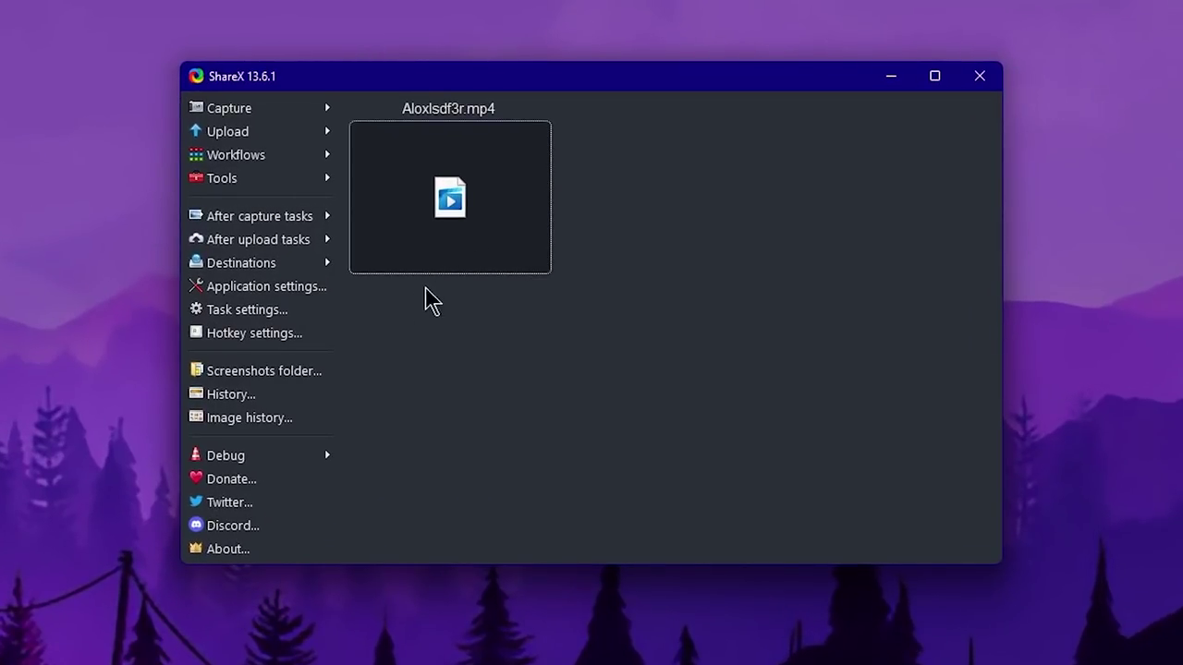
Open the screen recording options from the task settings' screen recorder section and examine the video and audio source choices.
left_click(279, 318)
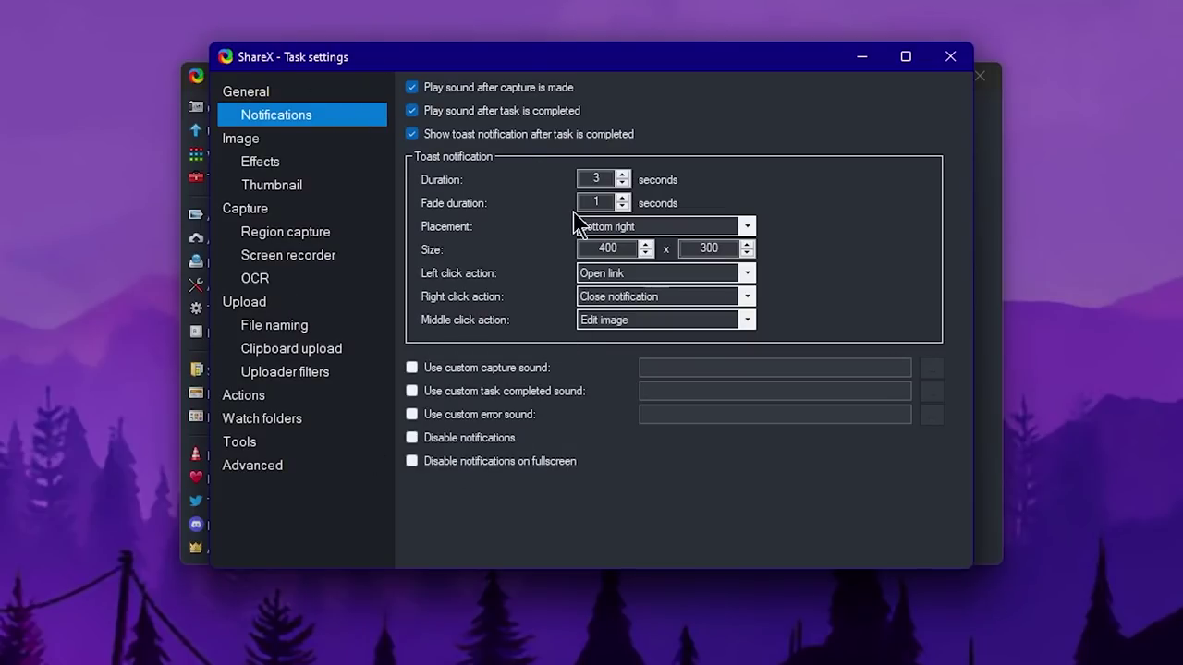
left_click(245, 208)
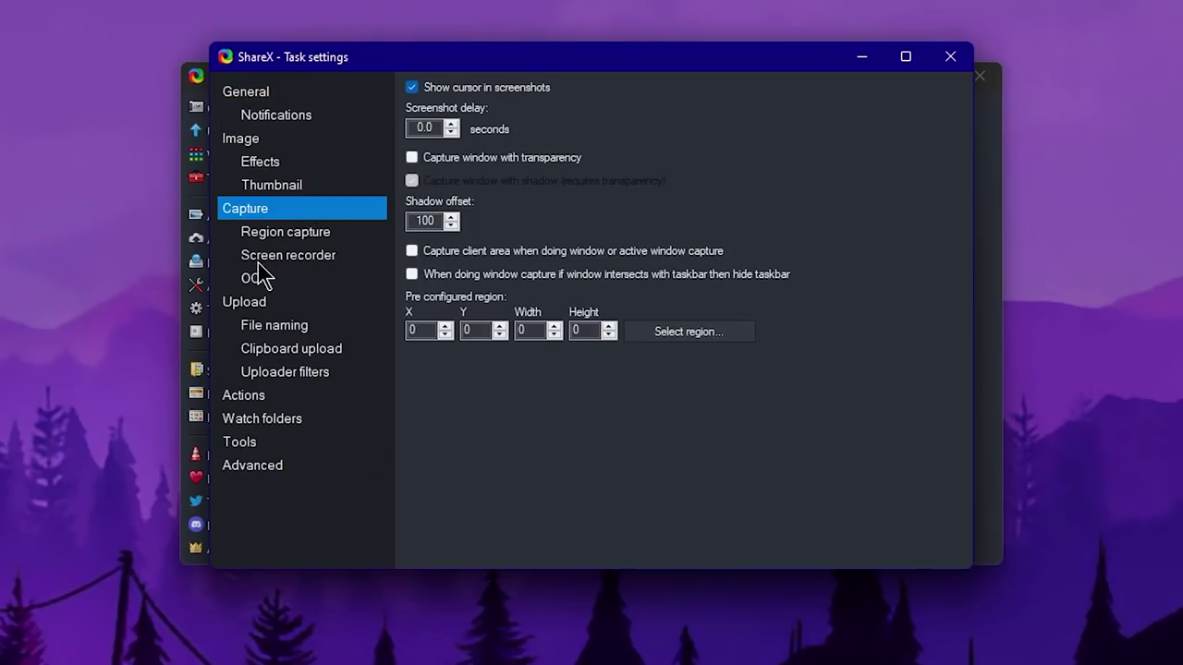
left_click(332, 259)
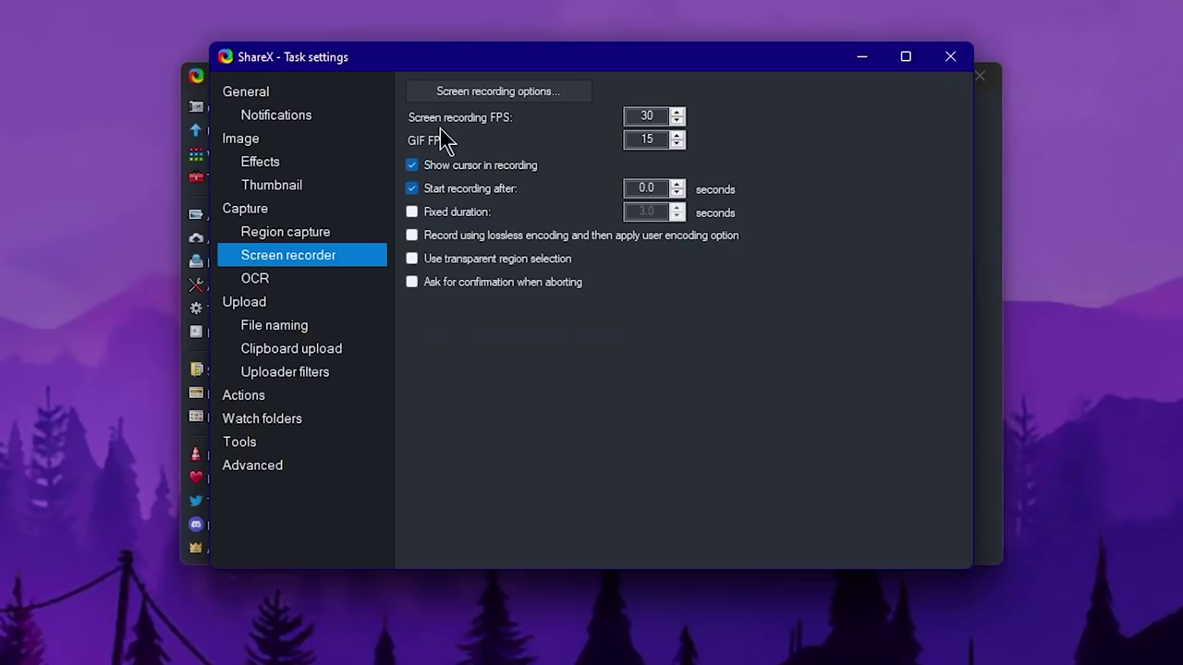
left_click(552, 92)
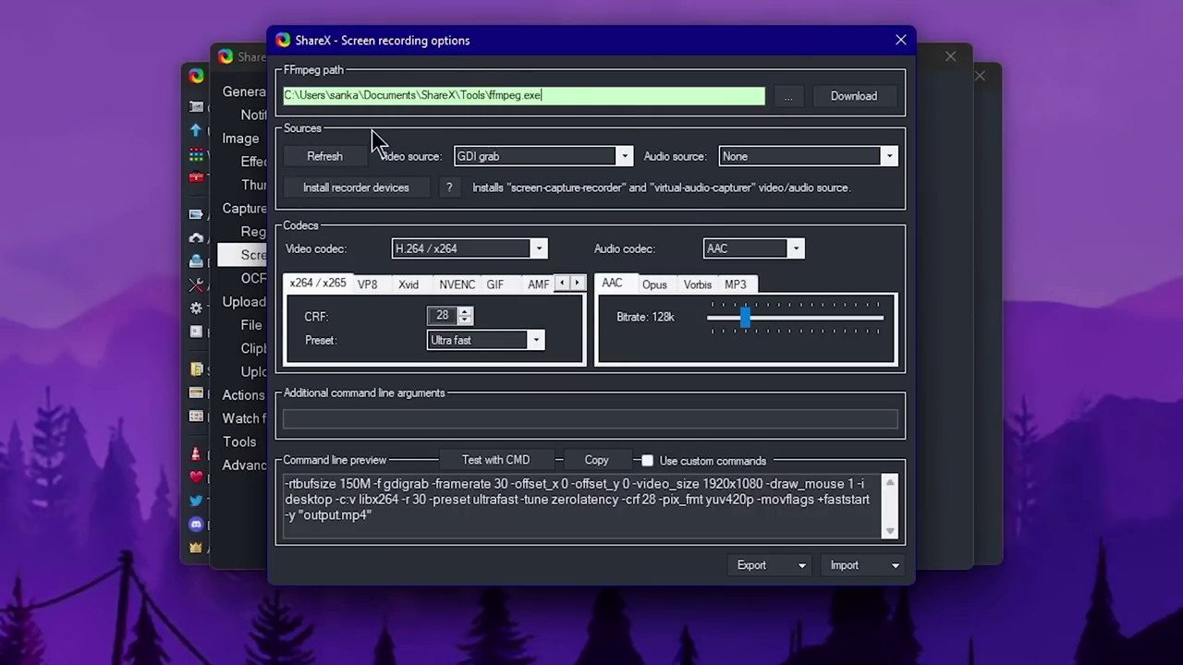
left_click(536, 157)
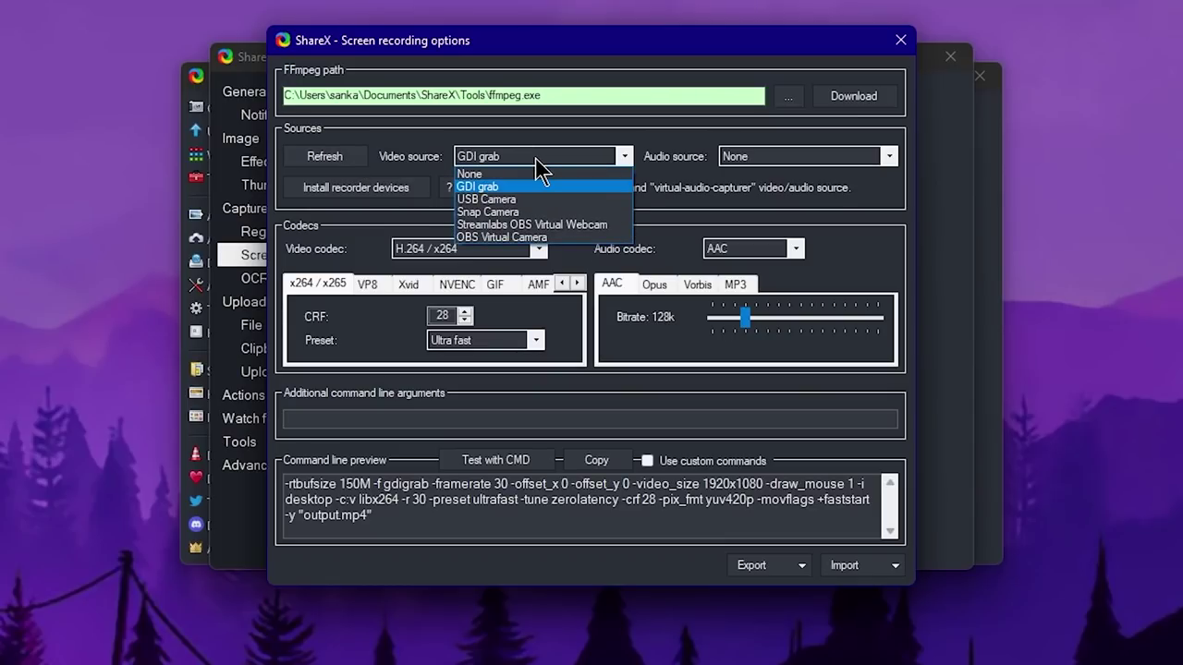
left_click(535, 158)
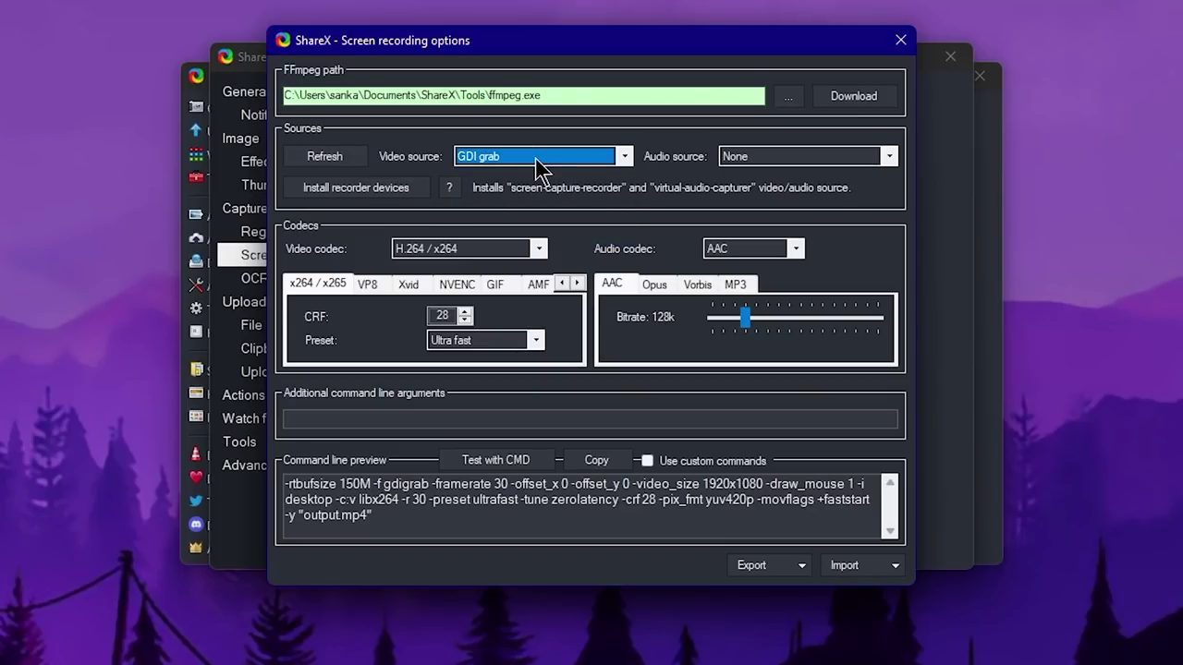
left_click(751, 156)
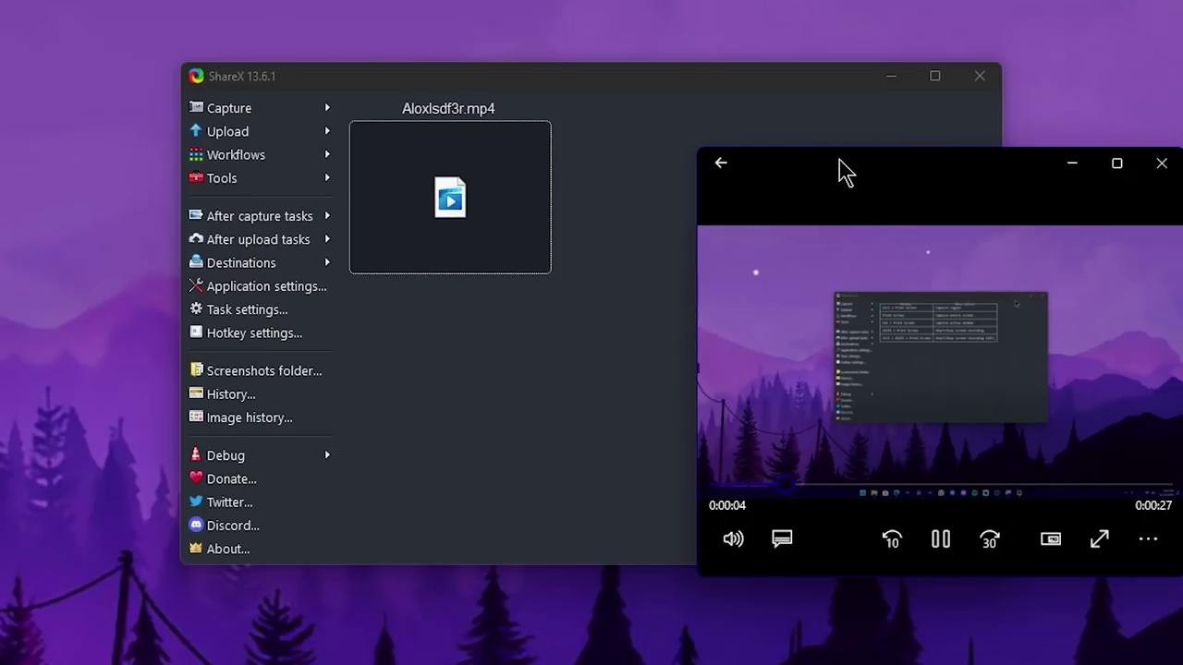
Move the video player playing the recording over the ShareX window and close it.
left_click_drag(838, 160, 427, 95)
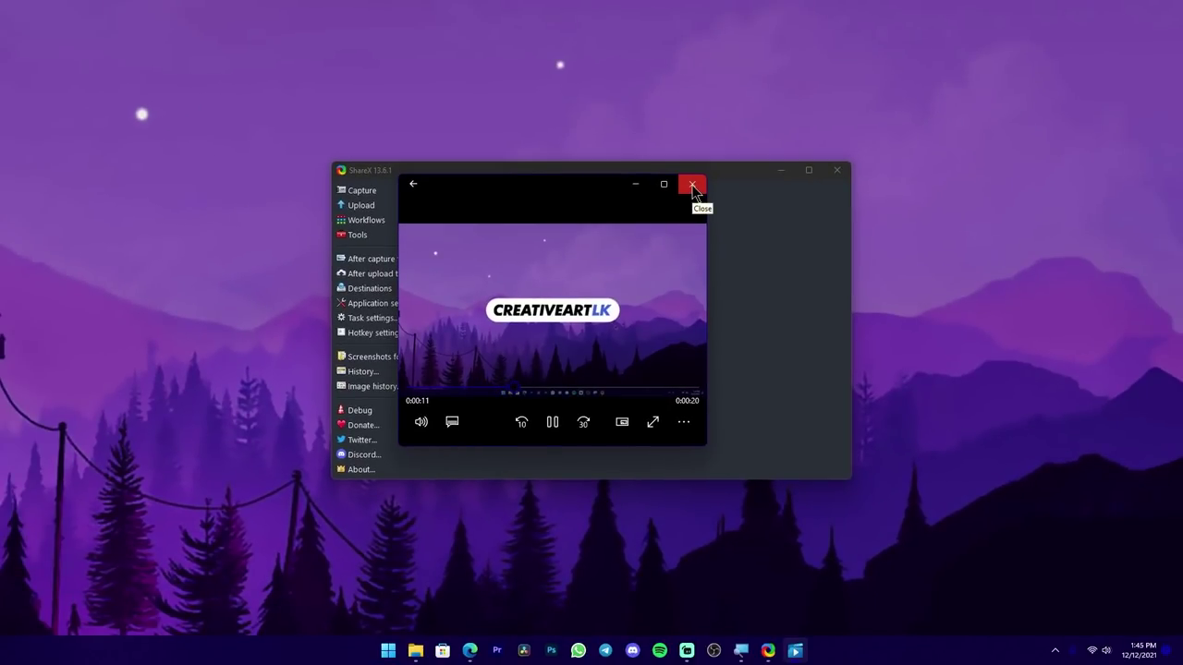
left_click(694, 188)
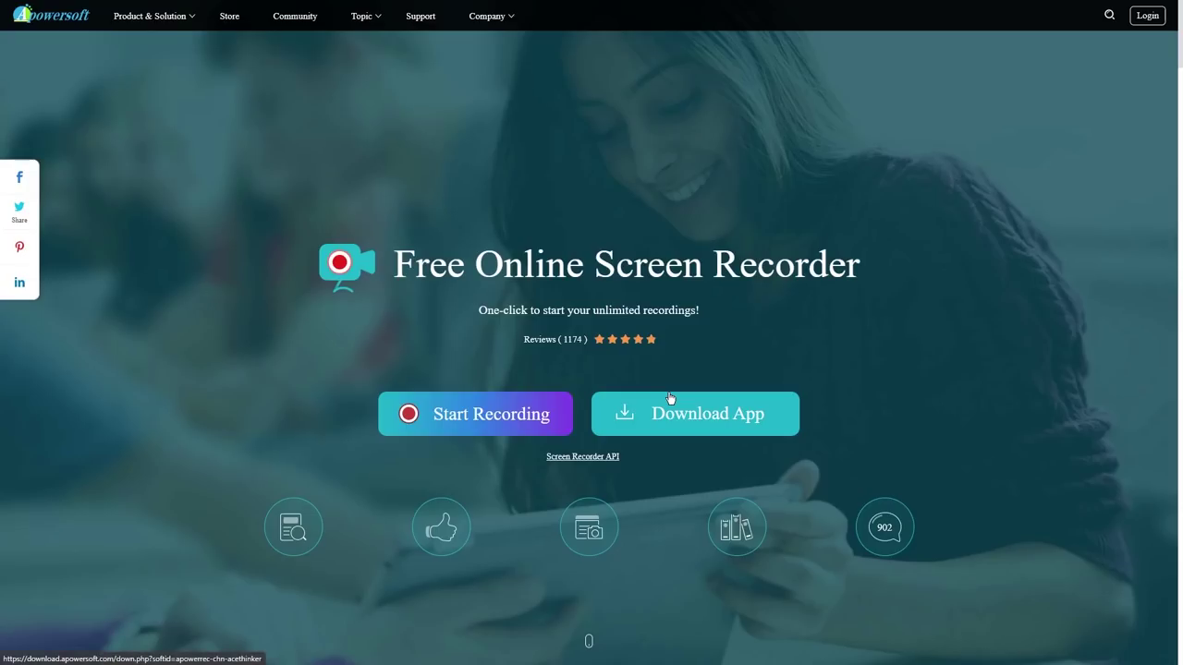
Launch Apowersoft's Free Online Screen Recorder and check the screens offered for full-screen recording.
left_click(499, 416)
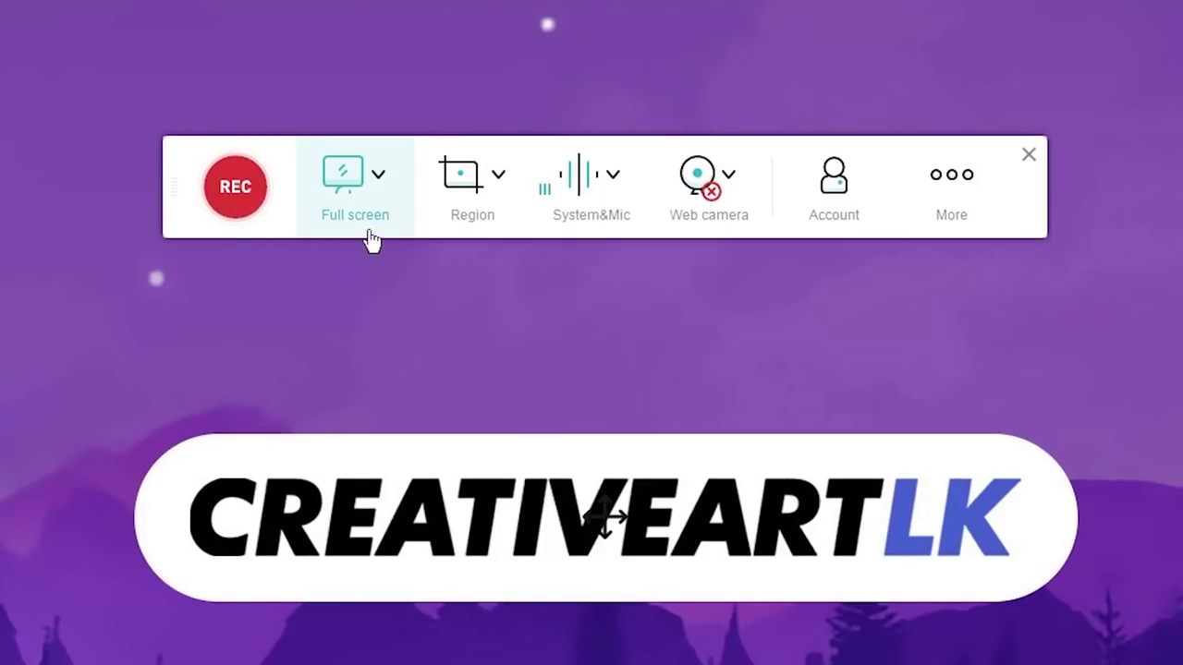
left_click(378, 177)
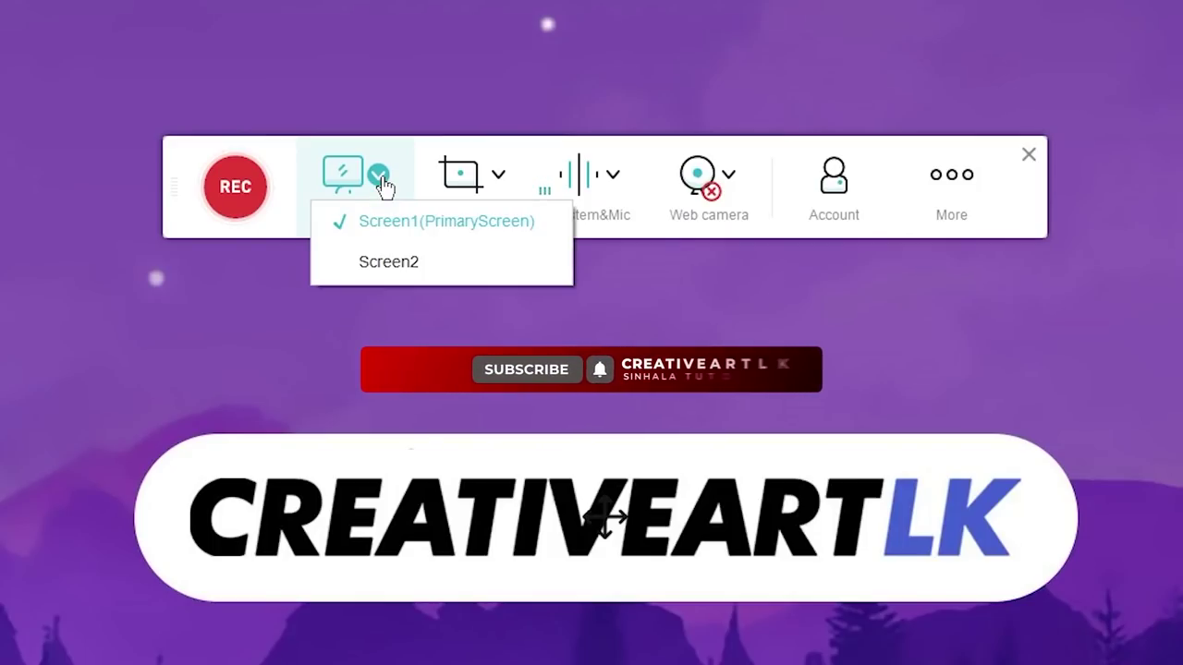
left_click(382, 255)
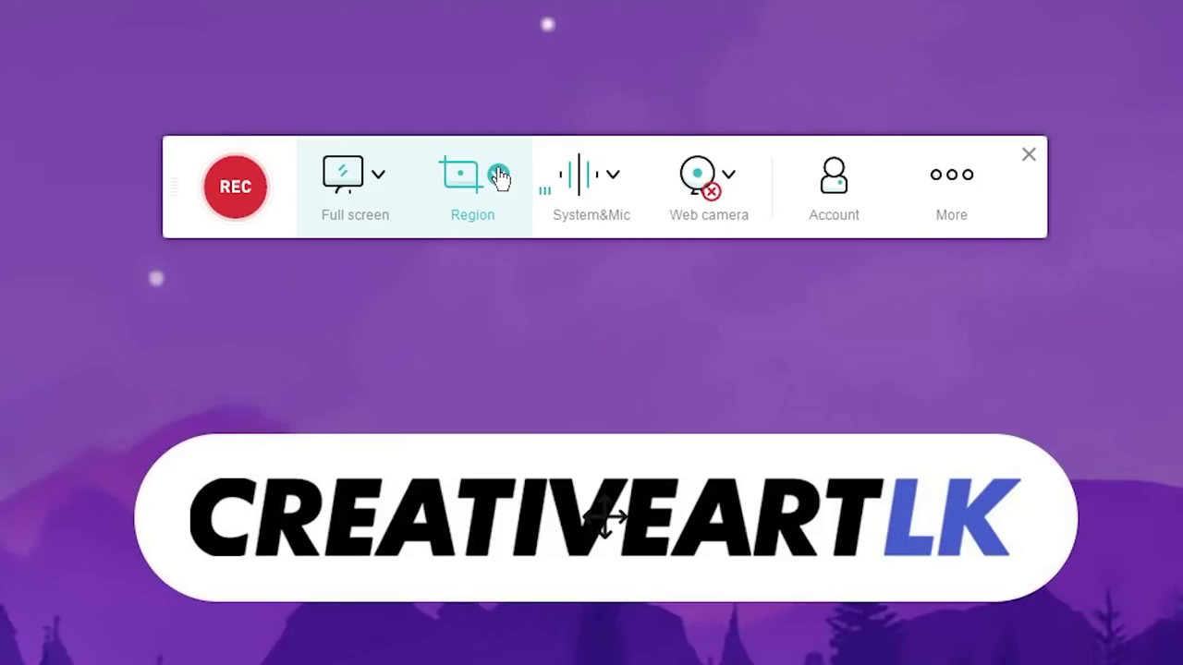
Examine the recorder's region choices and its system sound and microphone options.
left_click(499, 177)
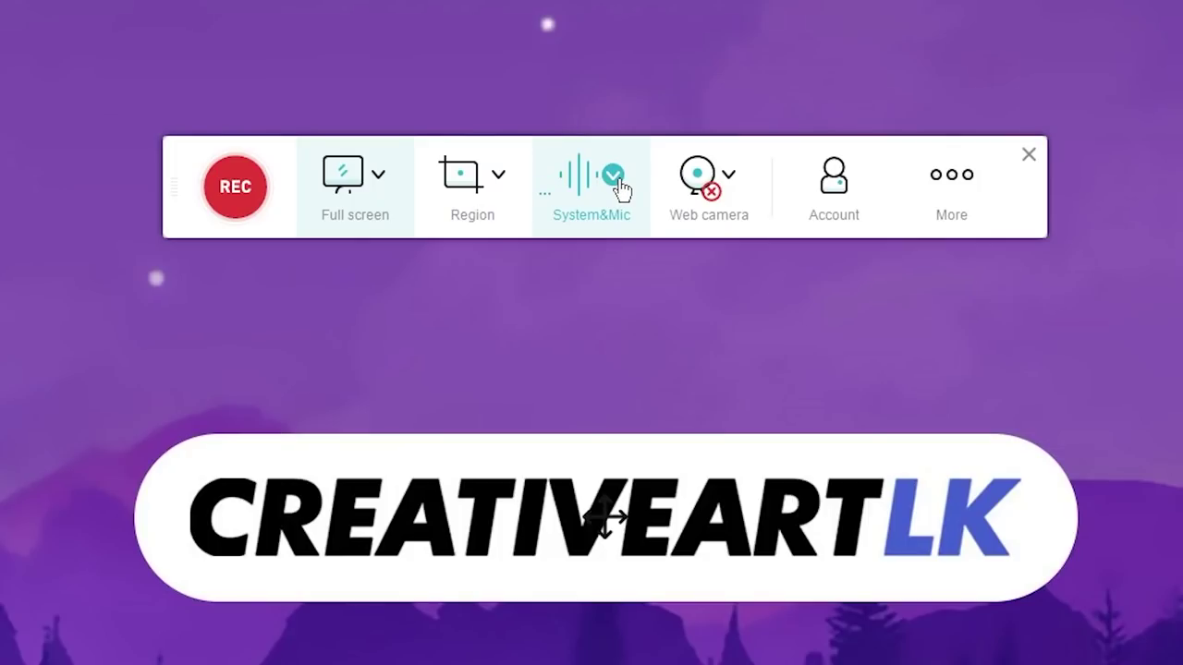
left_click(617, 185)
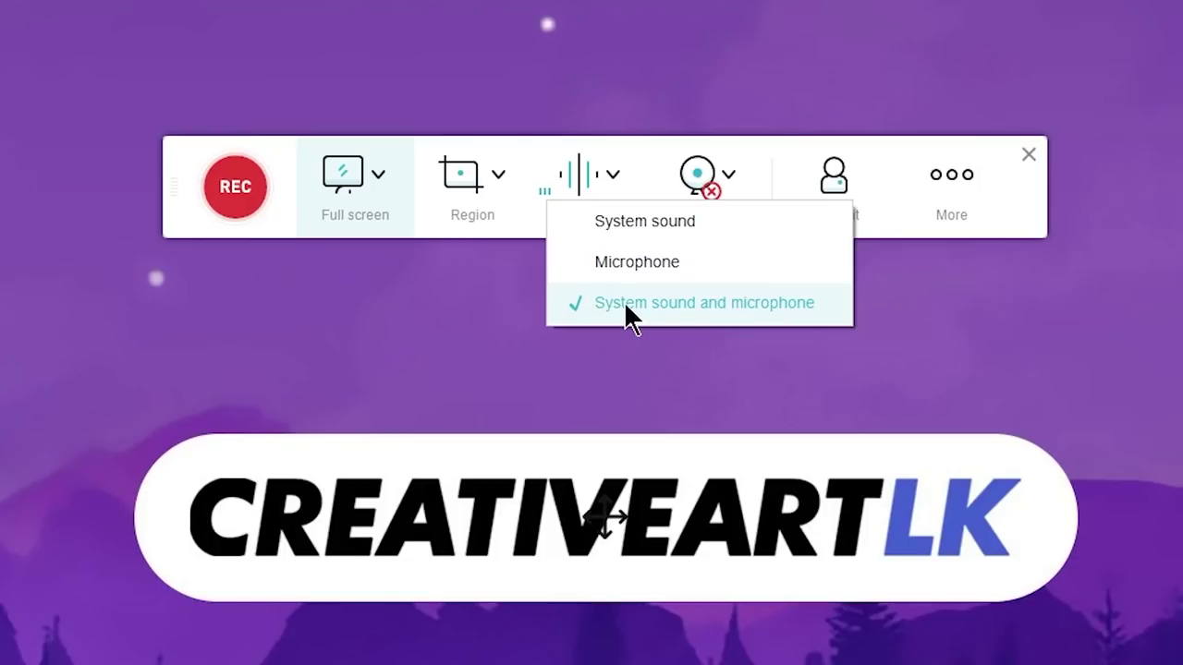
left_click(584, 176)
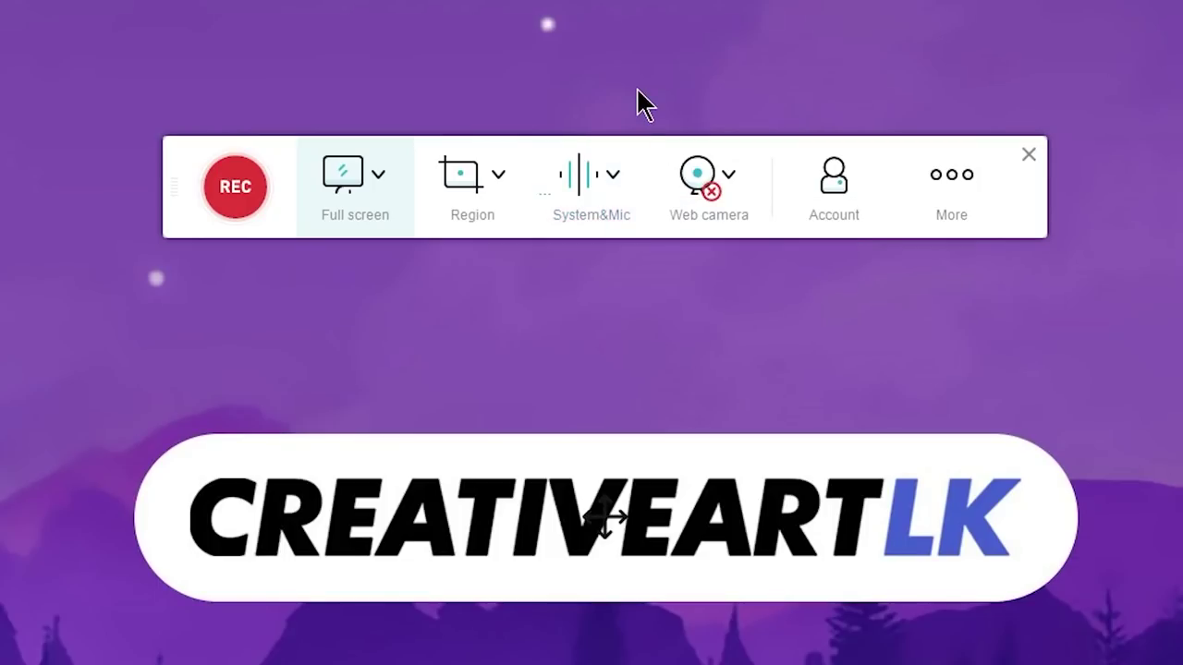
Examine the available web camera sources, and open the recorder's settings to review the video mode choices.
left_click(731, 174)
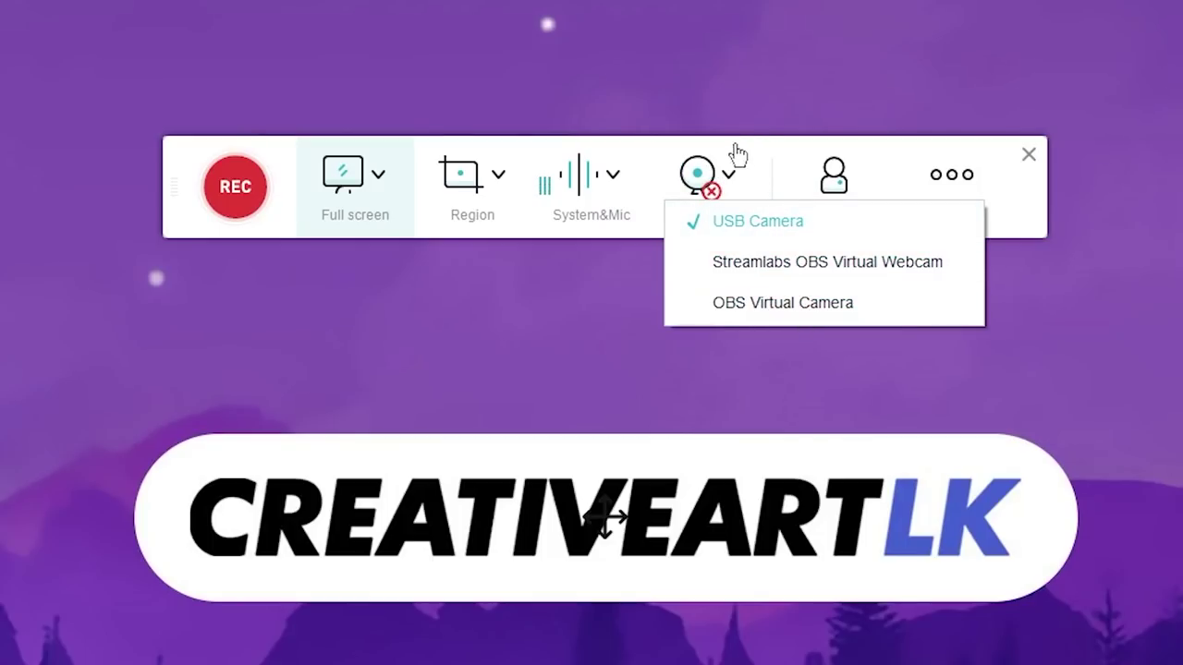
left_click(709, 171)
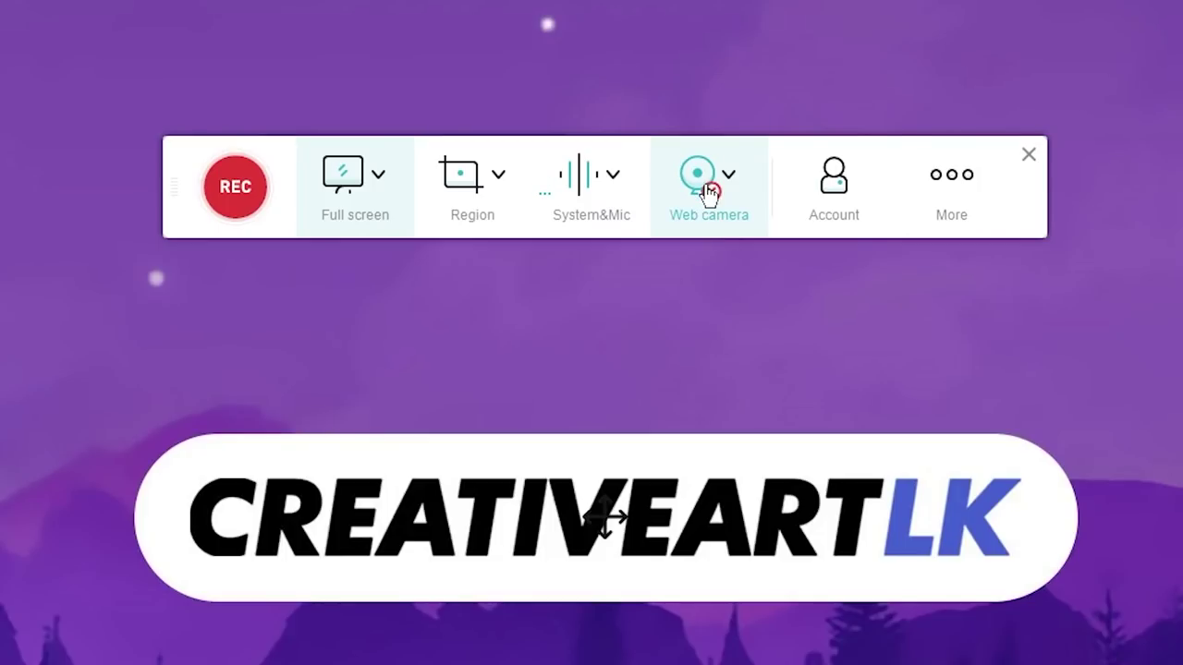
left_click(960, 184)
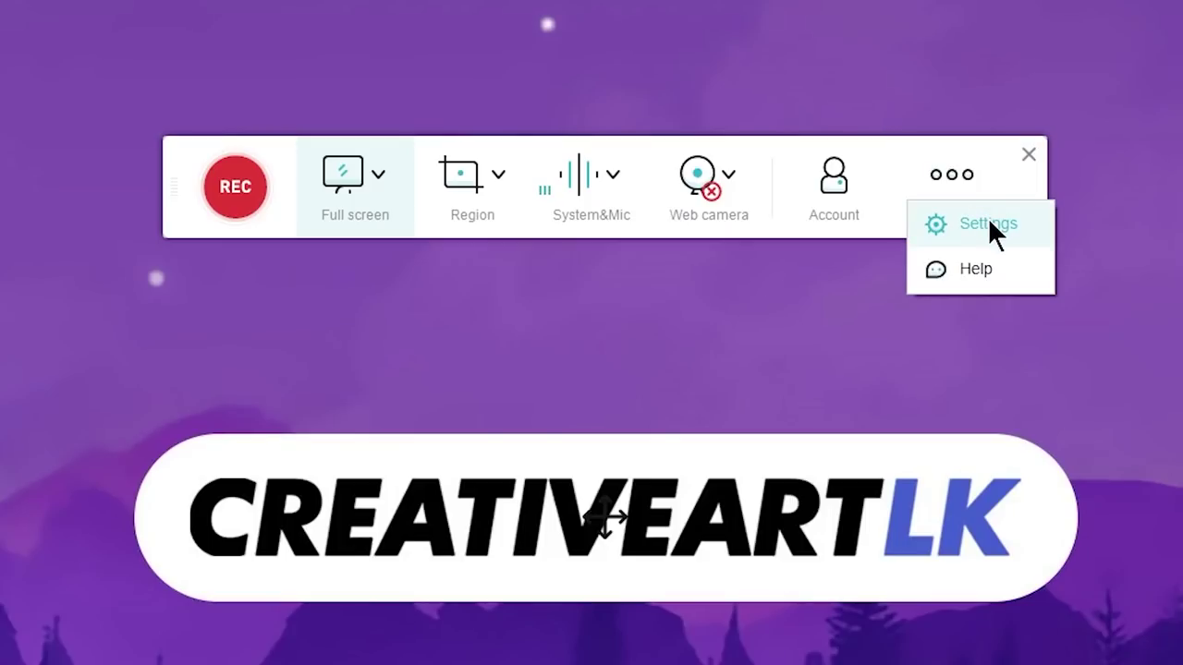
left_click(988, 223)
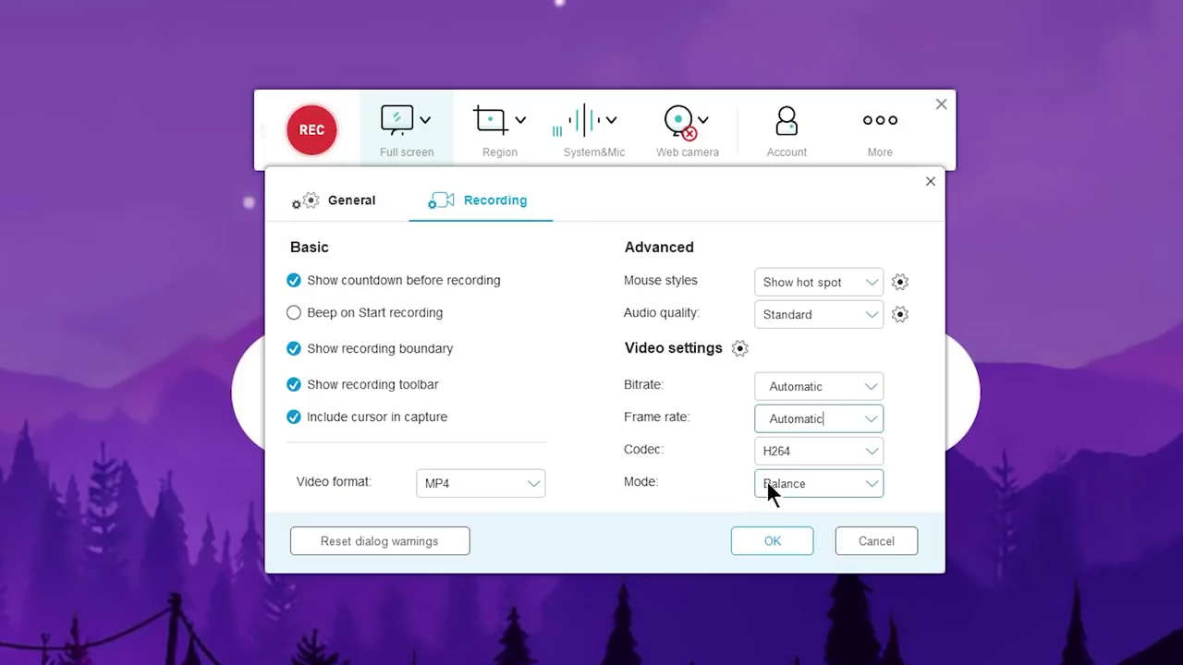
left_click(832, 482)
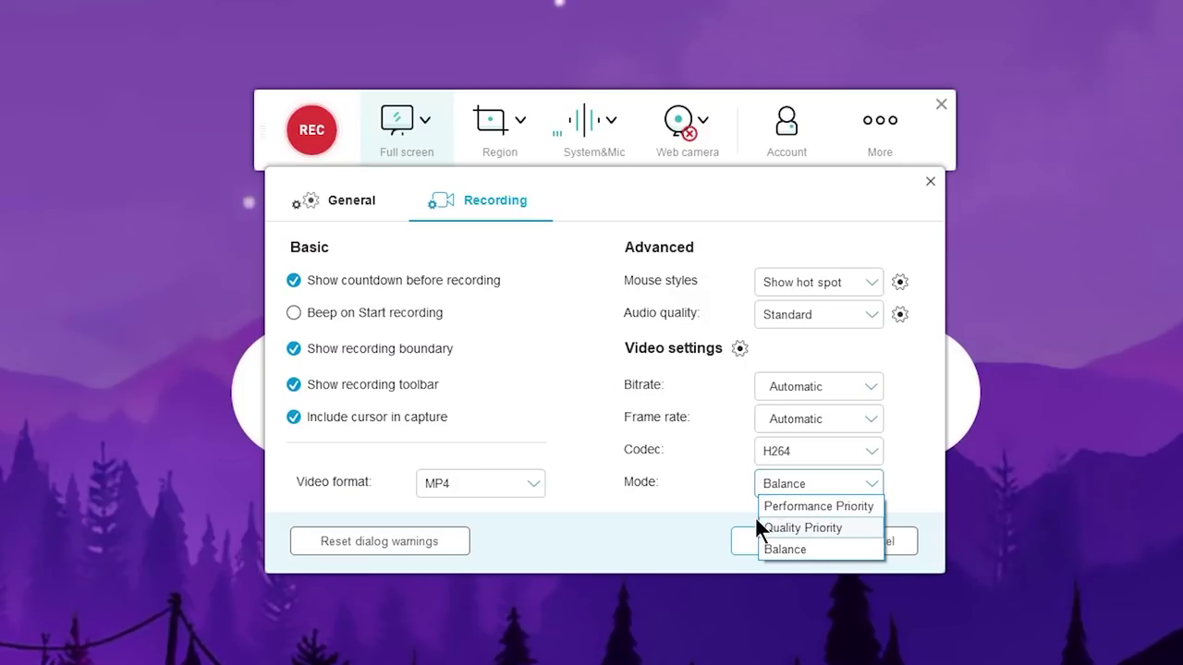
left_click(679, 516)
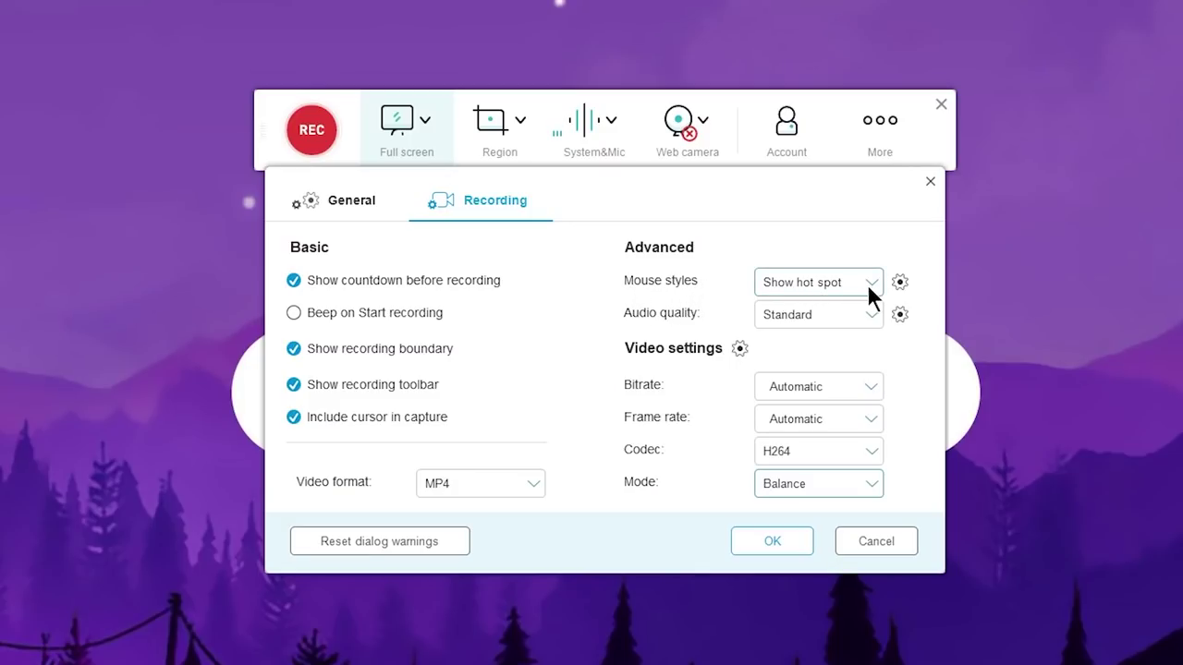
Open the mouse style options, look at the hot spot colour palette and increase the mouse hot spot size.
left_click(900, 283)
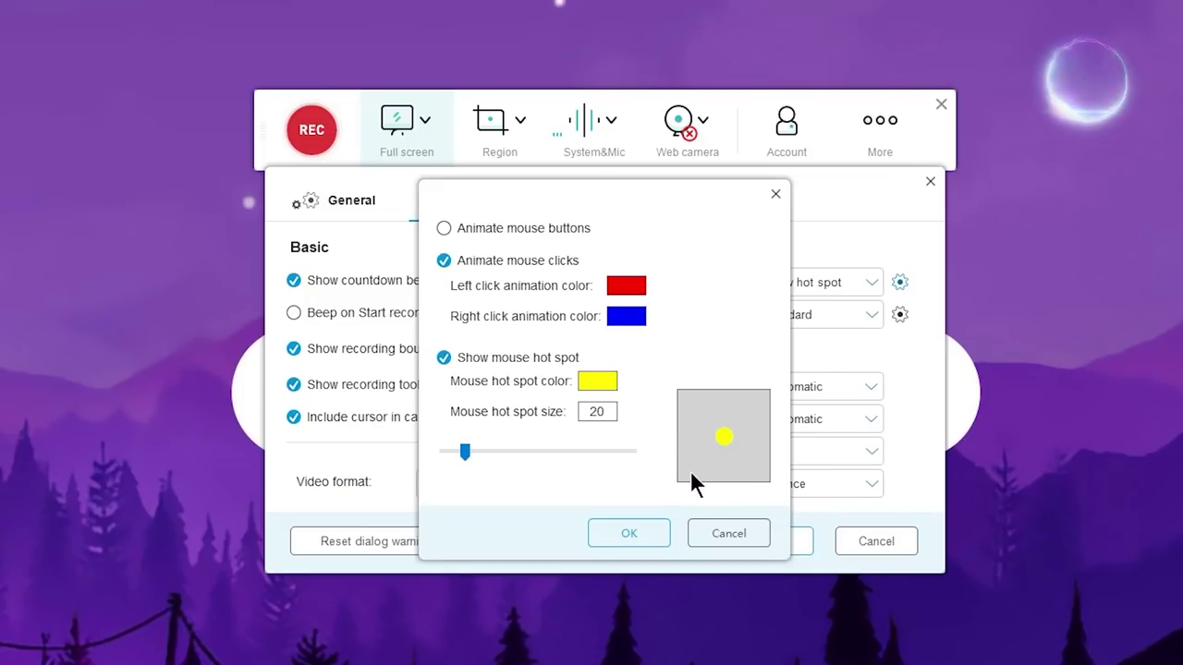
left_click(596, 382)
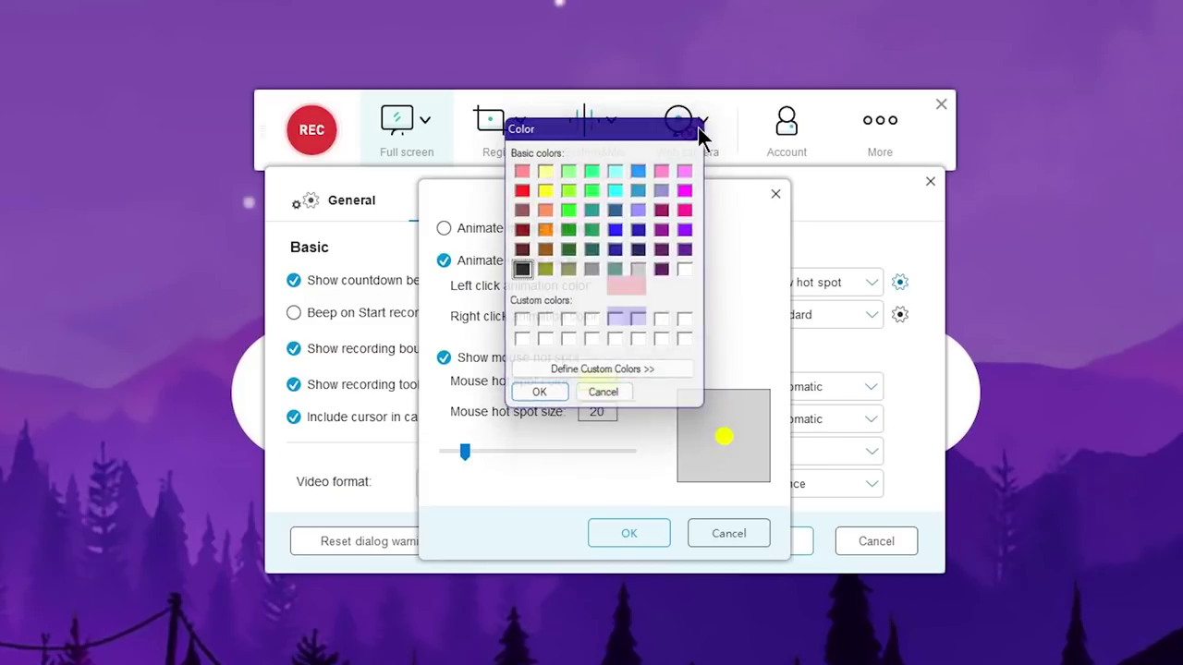
left_click(695, 130)
left_click_drag(464, 452, 496, 459)
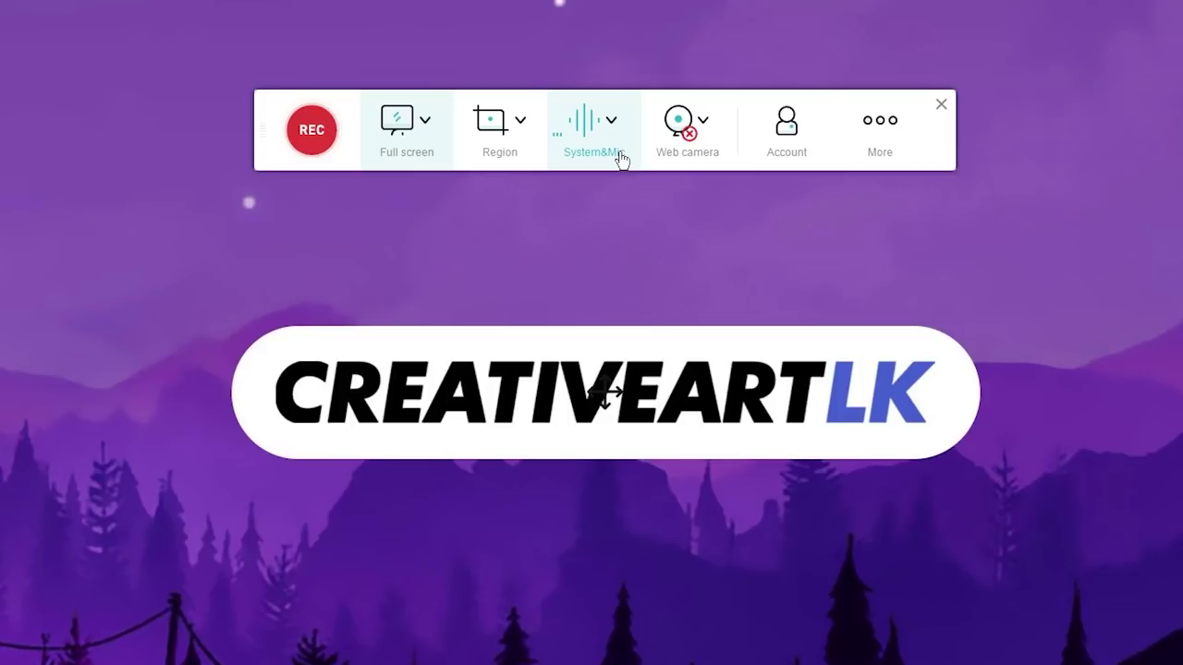
Start a full-screen recording with system sound and microphone.
left_click(317, 143)
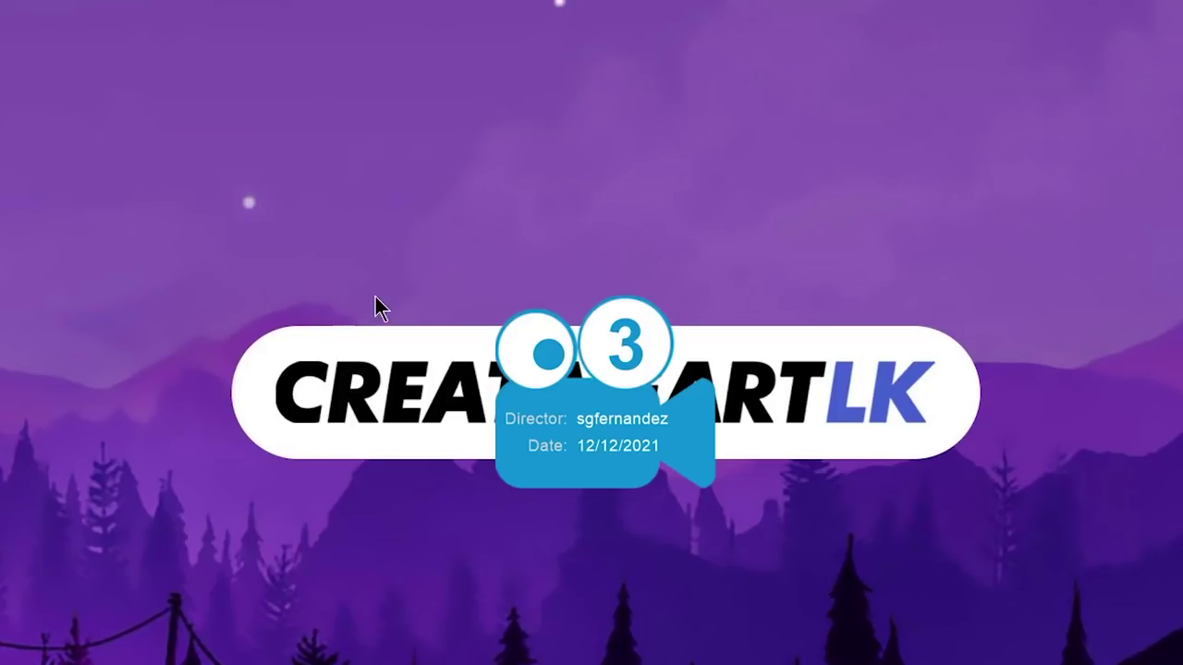
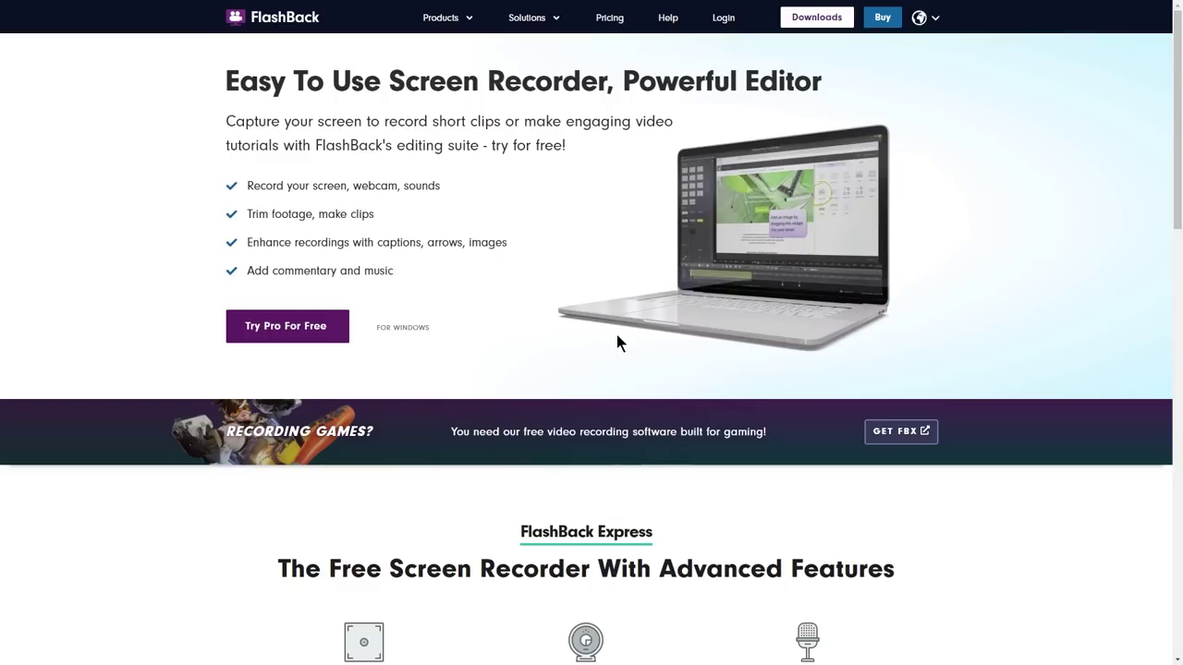
Look through the FlashBack Express features and editions on the FlashBack website.
scroll(617, 335, "down", 9)
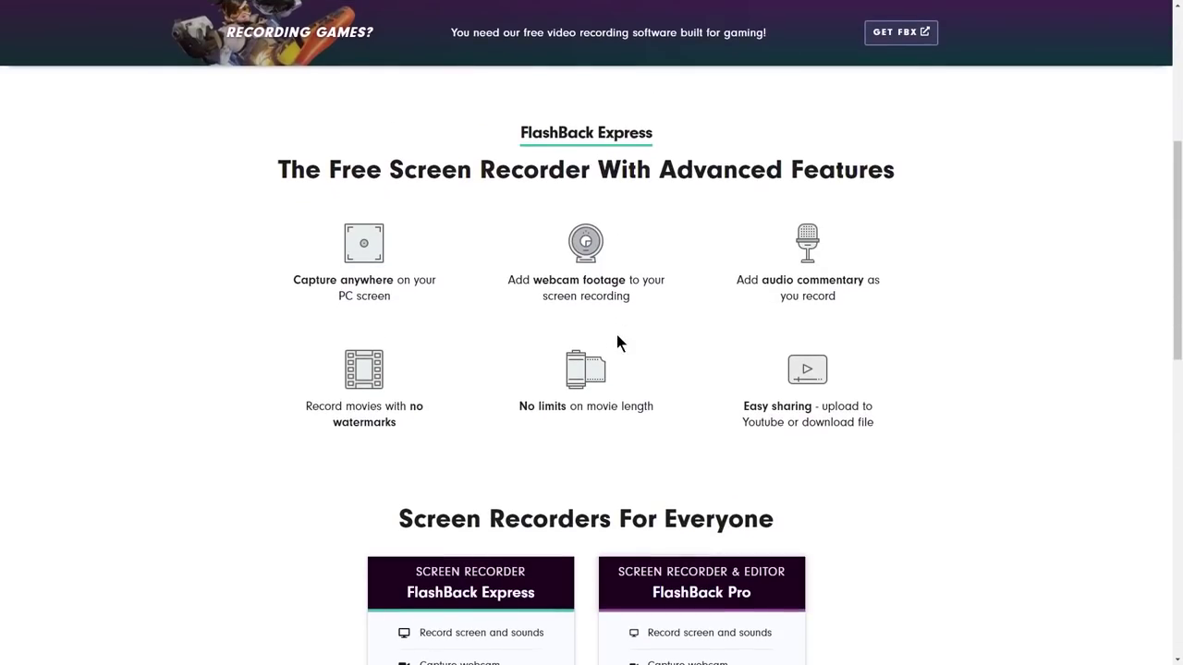
scroll(616, 334, "down", 1)
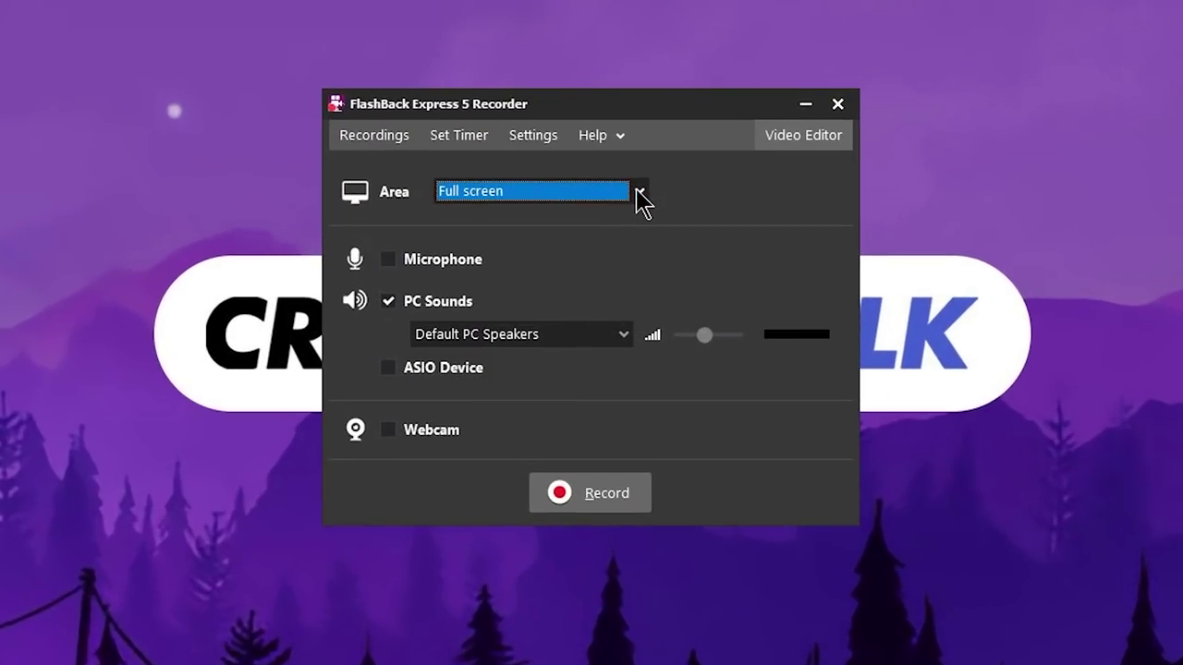
In FlashBack Express 5 Recorder, choose Full screen as the recording area, enable the microphone and check its available devices.
left_click(619, 249)
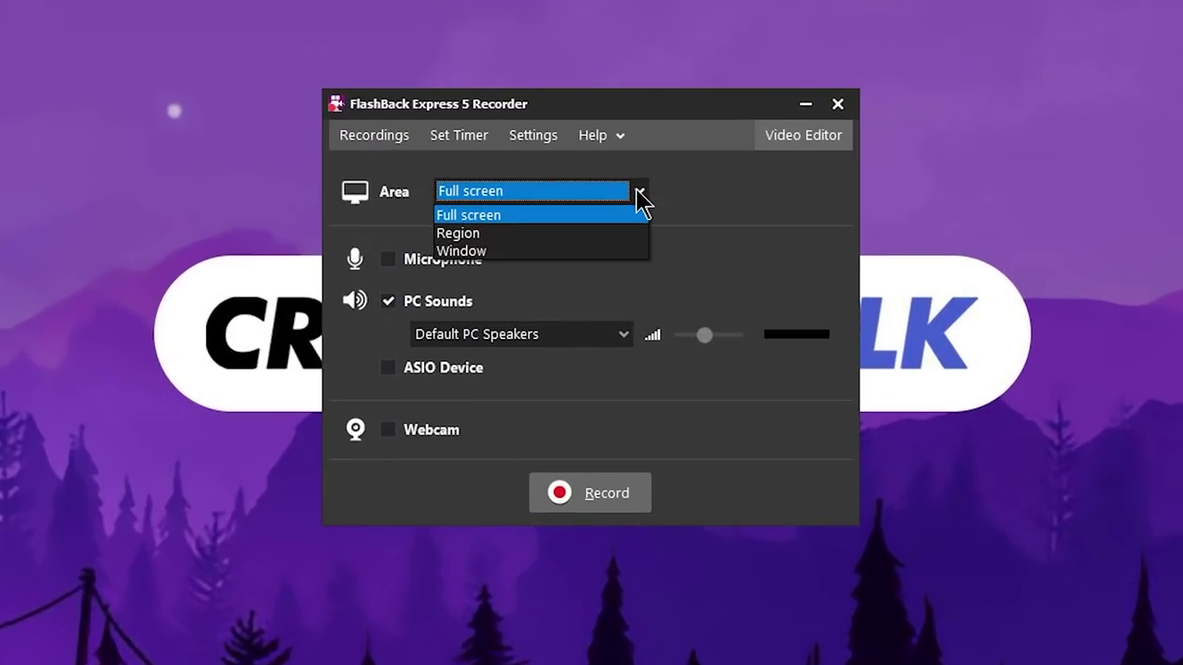
left_click(496, 216)
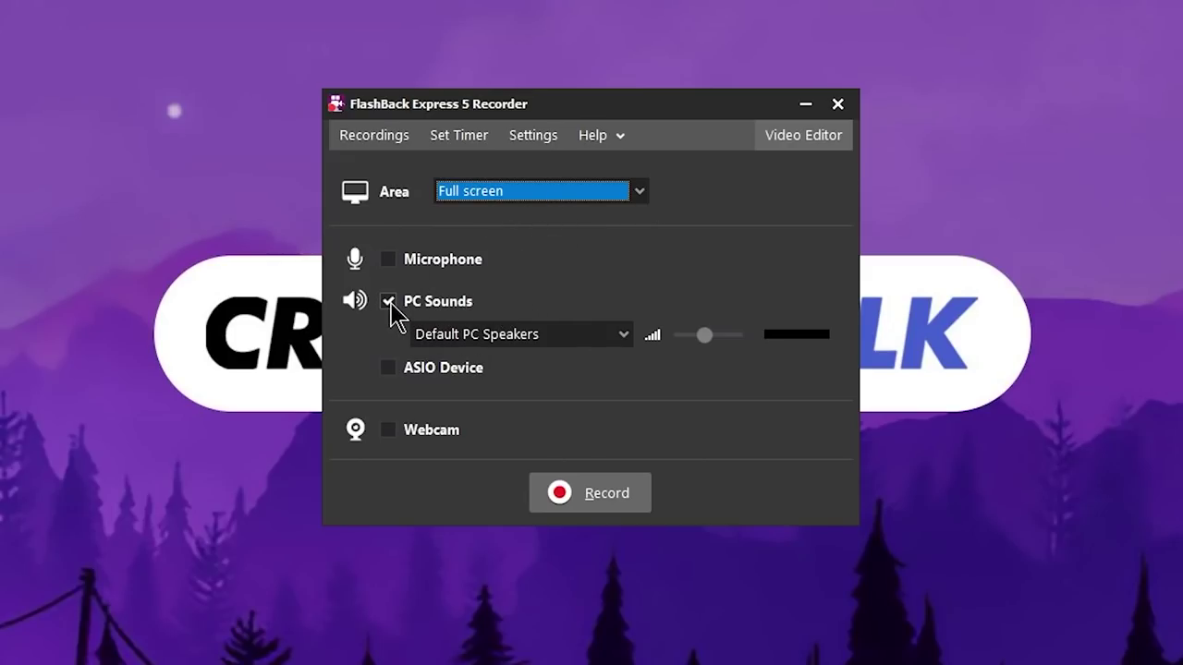
left_click(388, 259)
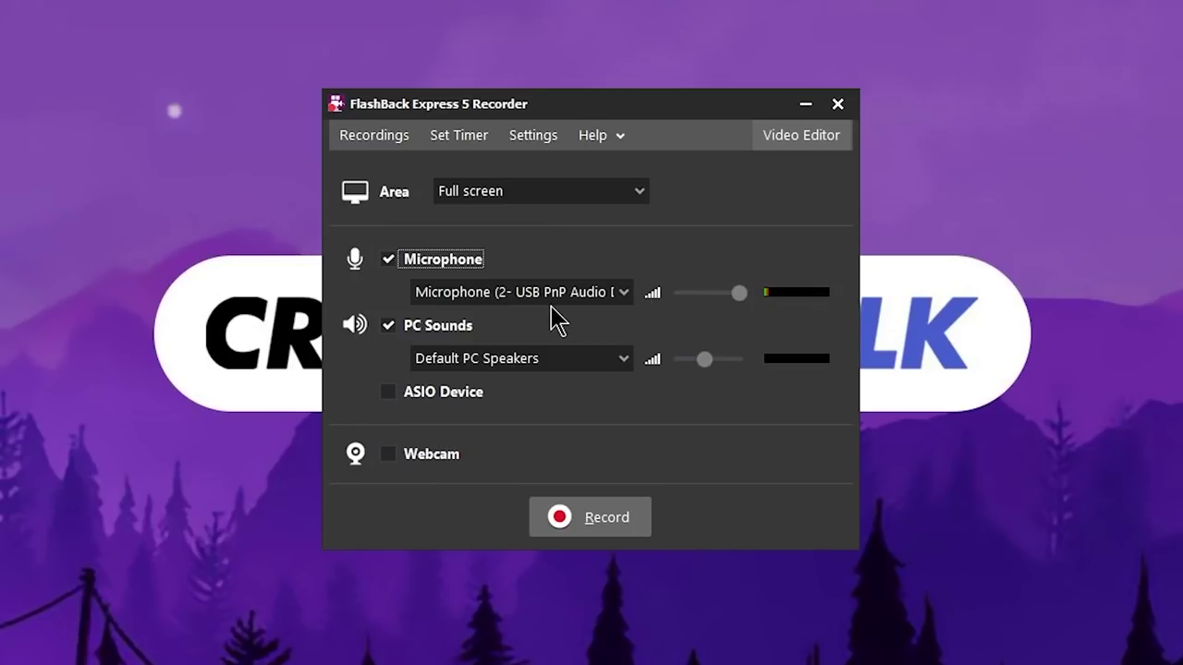
left_click(576, 290)
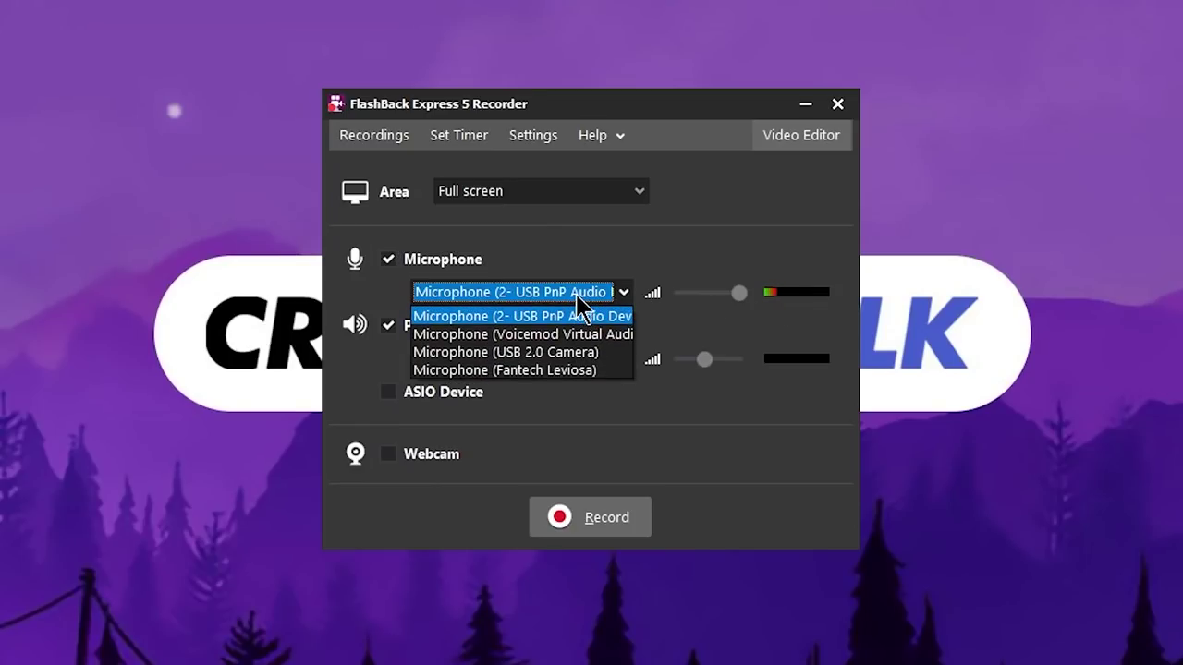
left_click(578, 294)
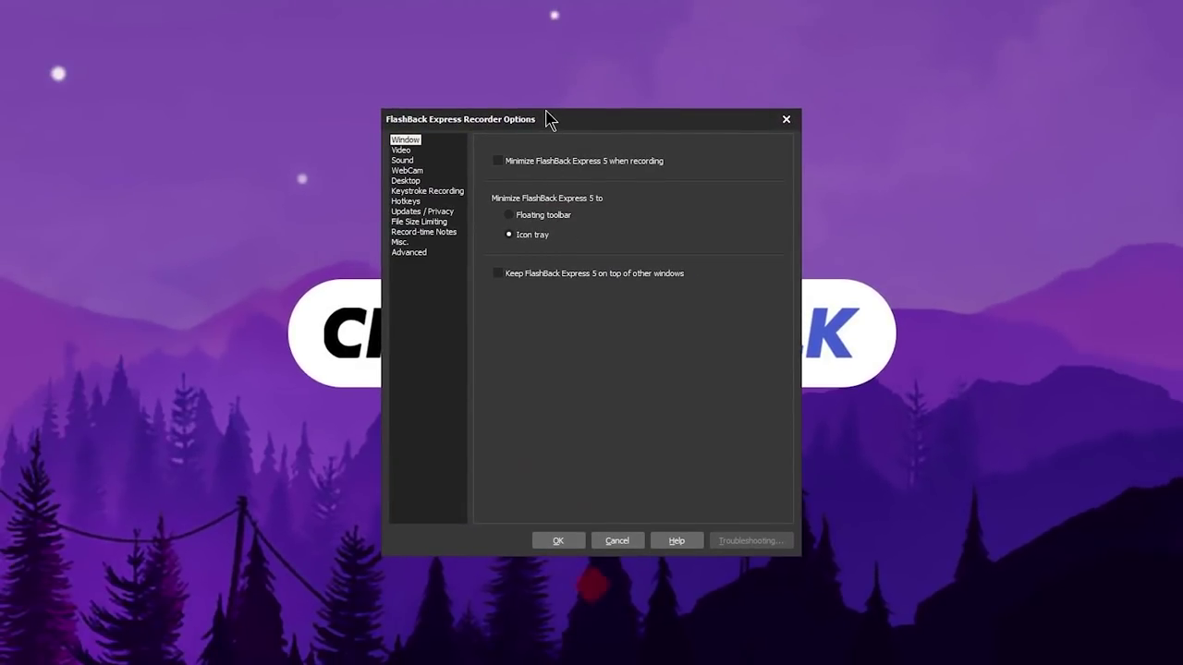
In the recorder's video options, set the quality to Max, check the frames per second value and accept the options.
left_click(403, 150)
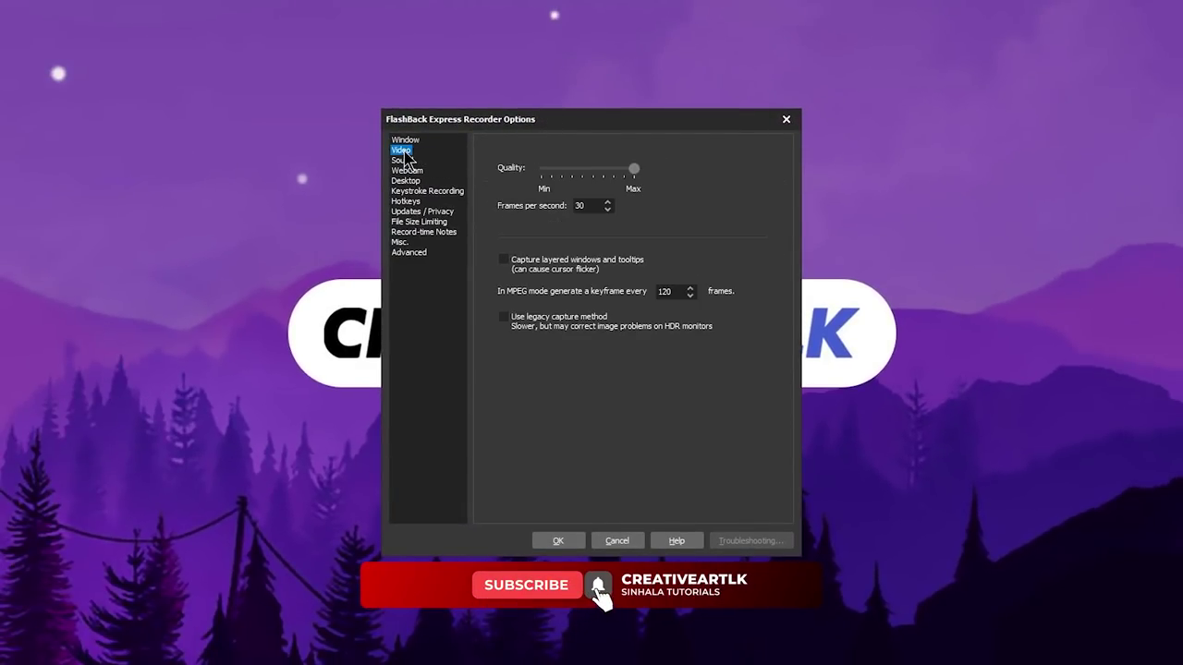
left_click(627, 173)
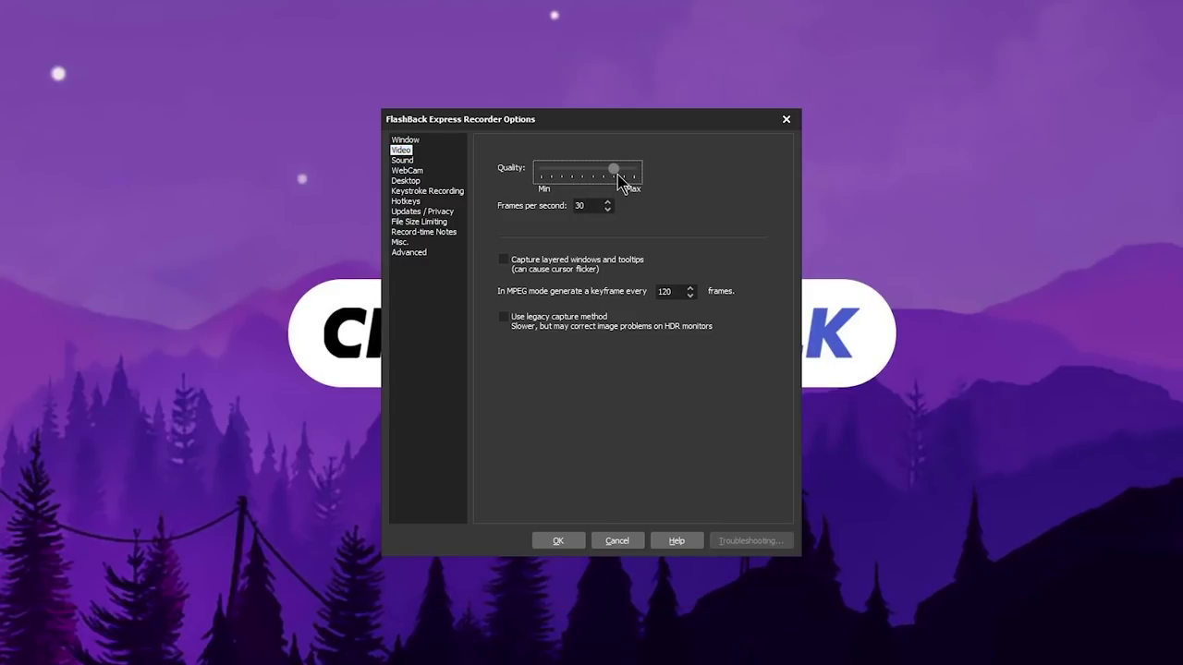
left_click(617, 172)
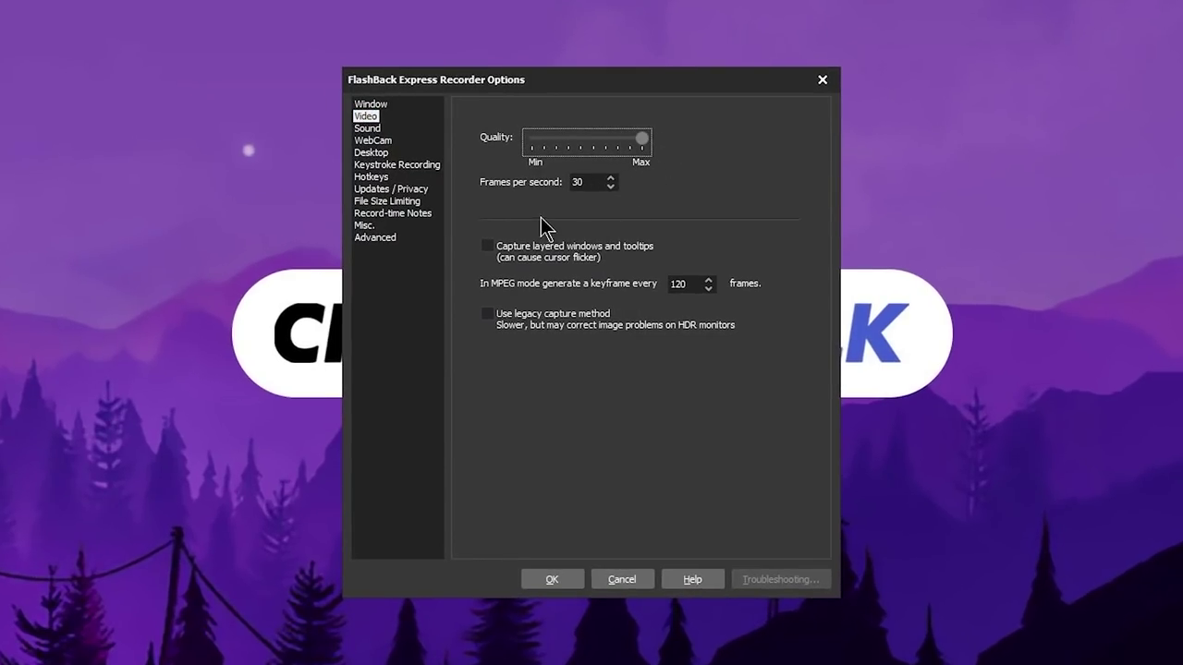
left_click_drag(599, 185, 513, 171)
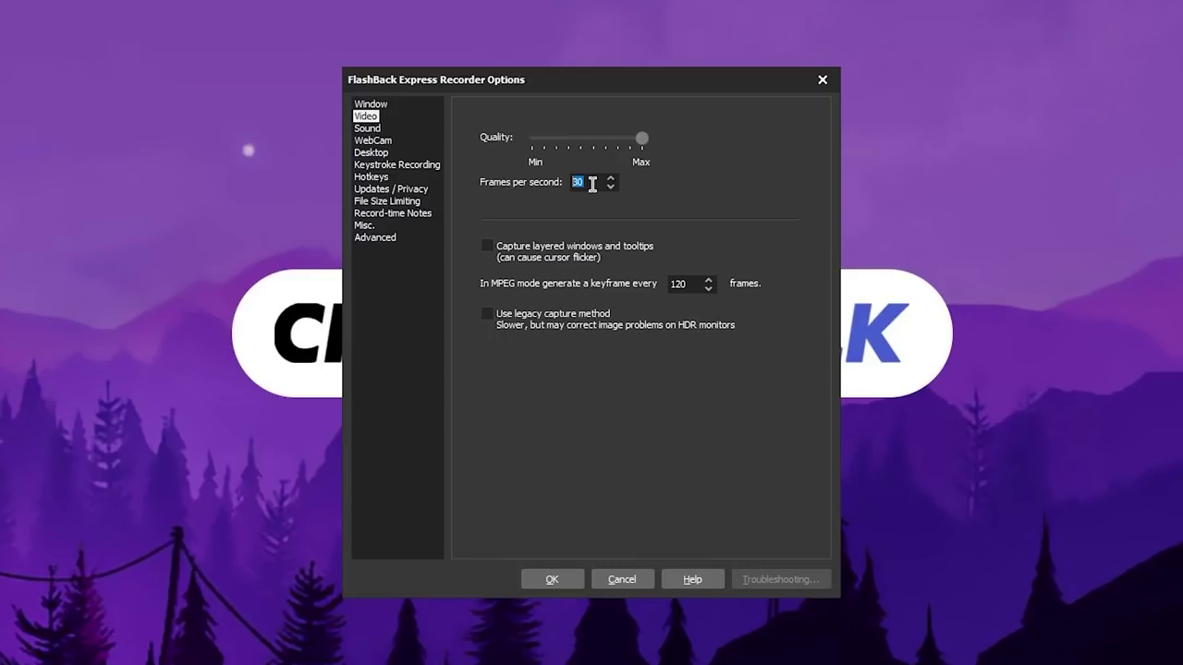
left_click(592, 183)
left_click(551, 579)
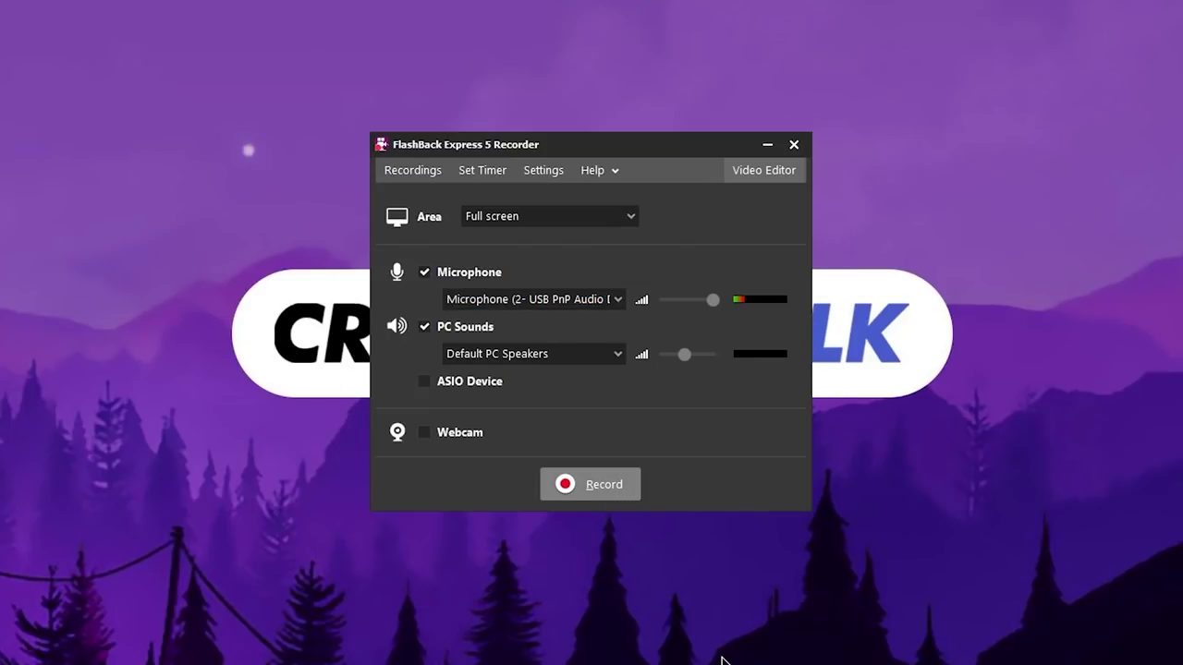
Start a full-screen recording of the primary monitor and dismiss the frame rate warning.
left_click(590, 484)
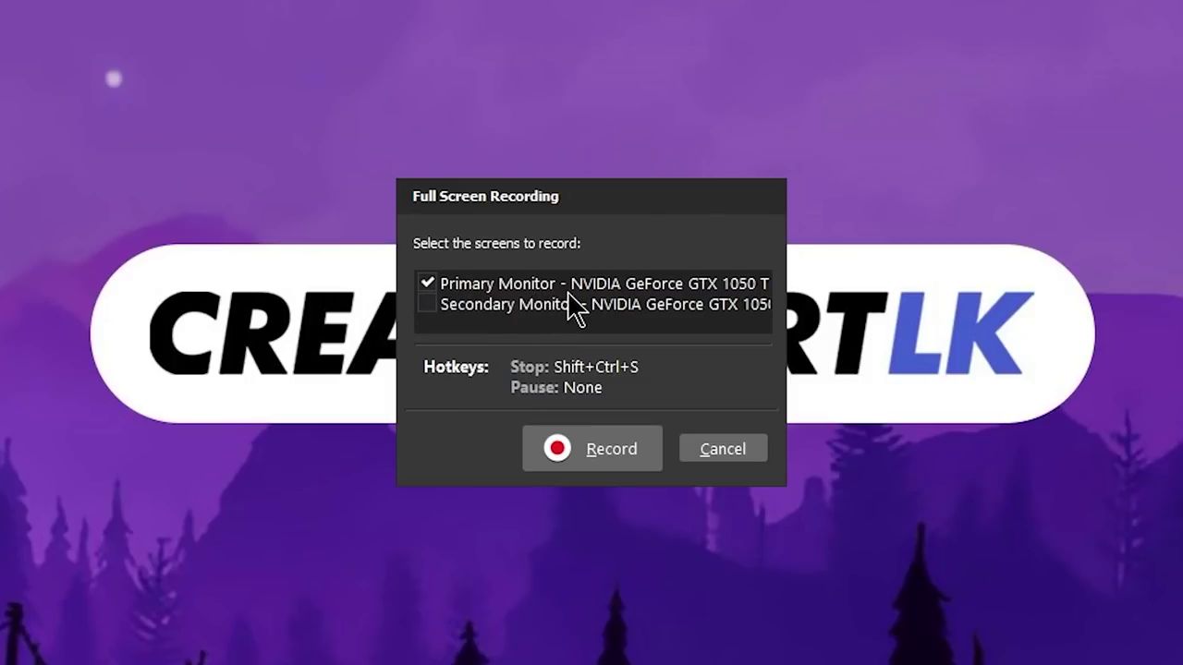
left_click(611, 451)
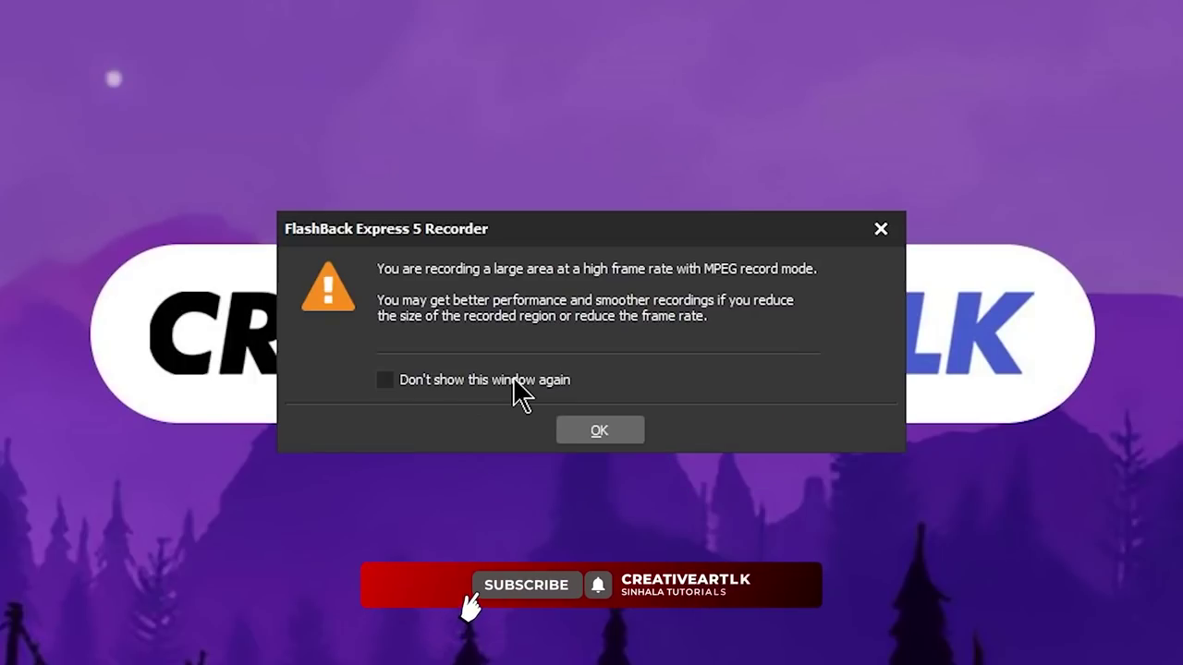
left_click(584, 426)
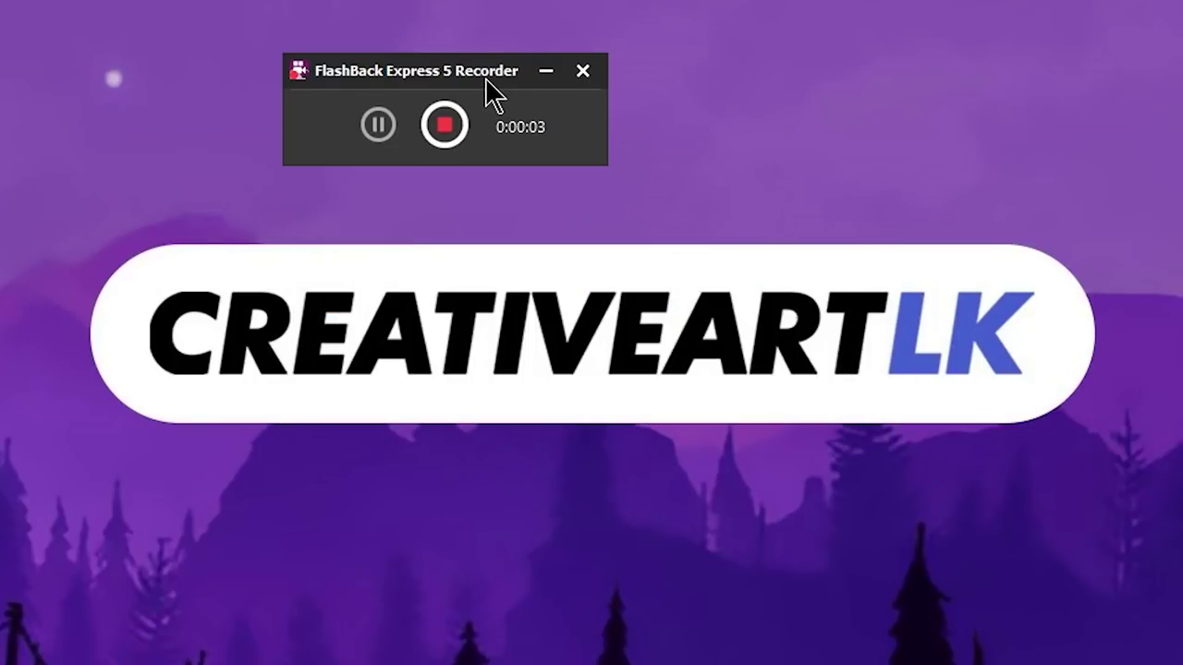
Move the recording controls, minimize them to the tray, check the tray recording commands and reopen the main window.
left_click_drag(487, 87, 574, 90)
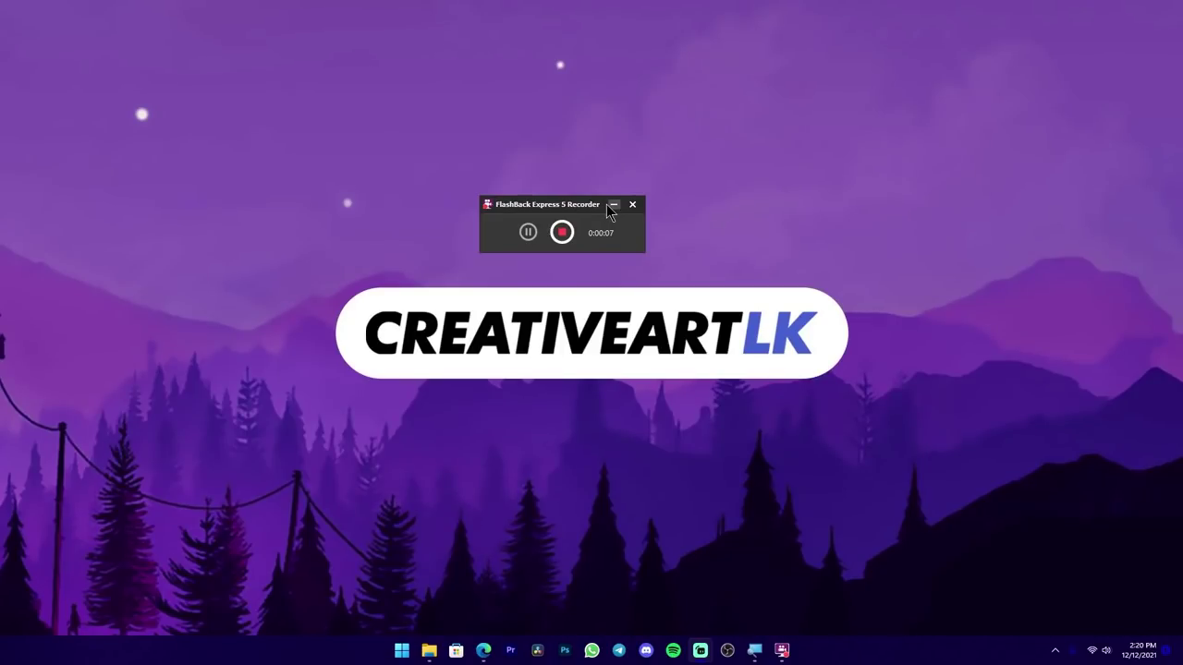
left_click(612, 204)
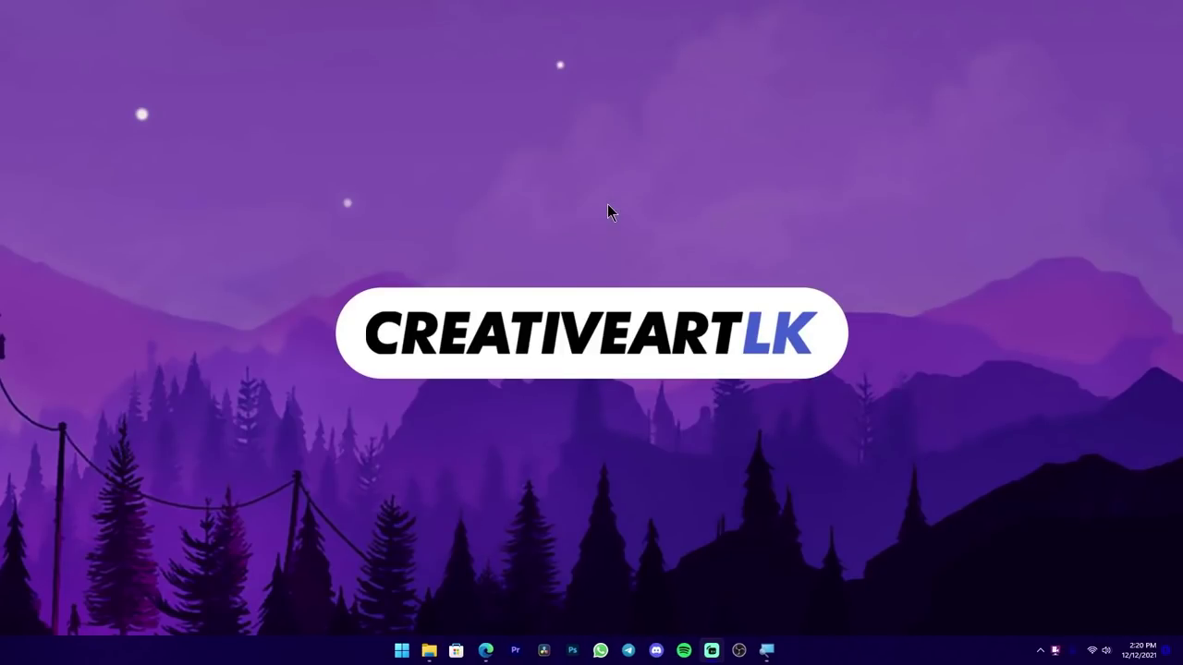
left_click(1041, 650)
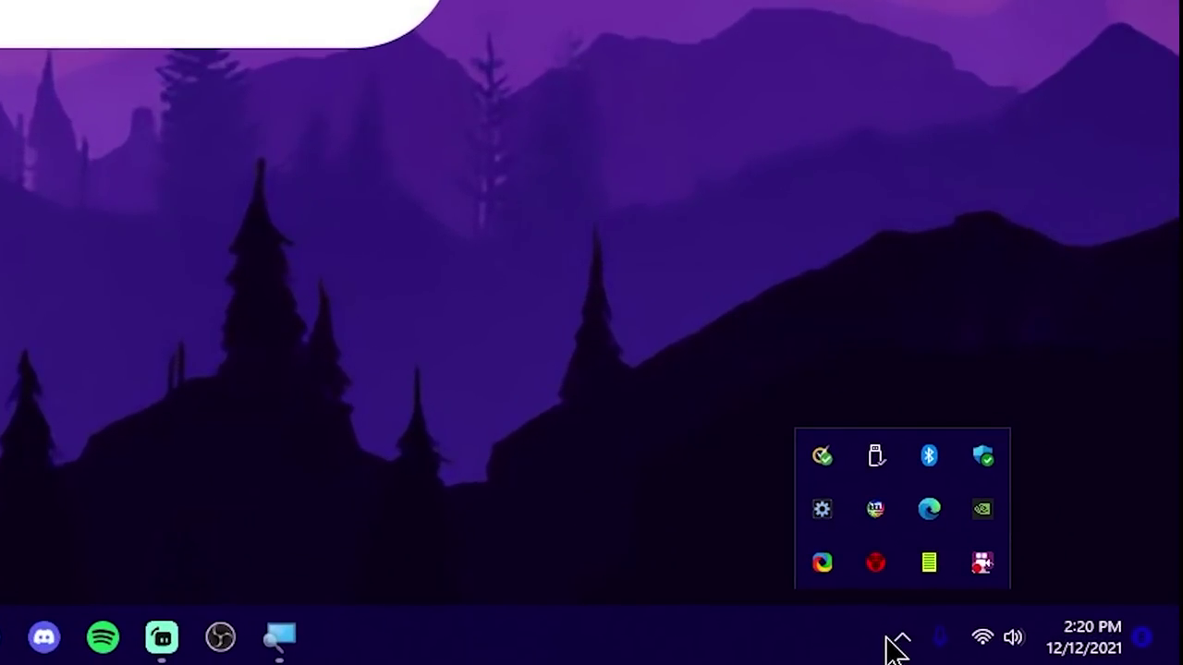
right_click(982, 573)
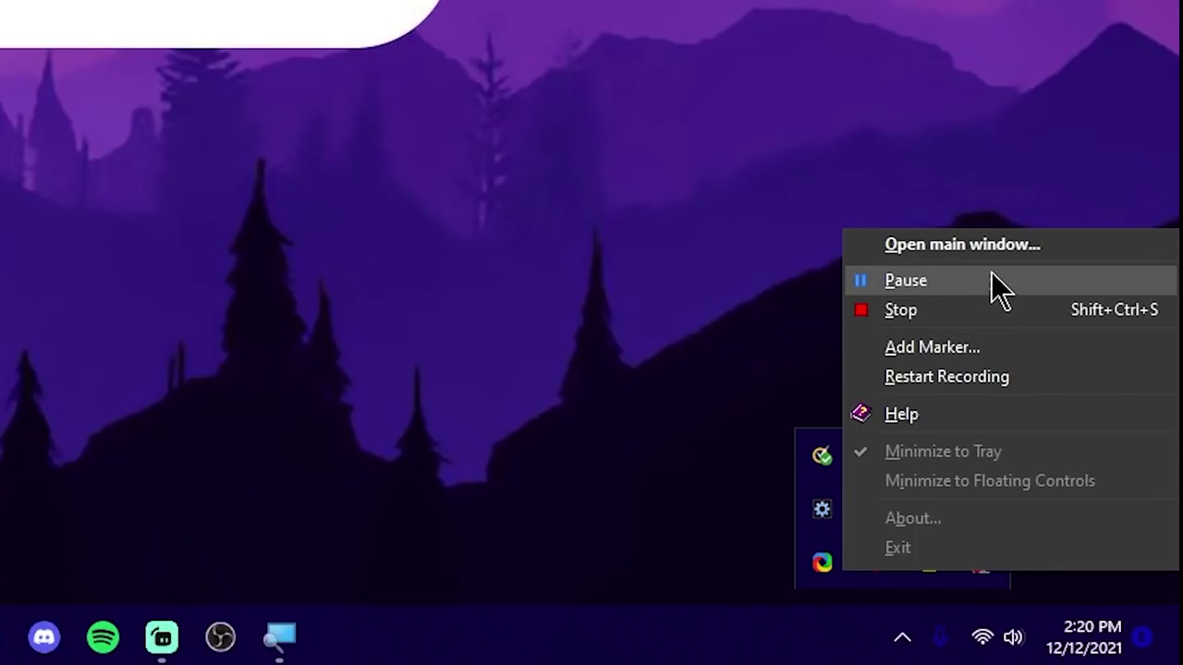
left_click(1012, 246)
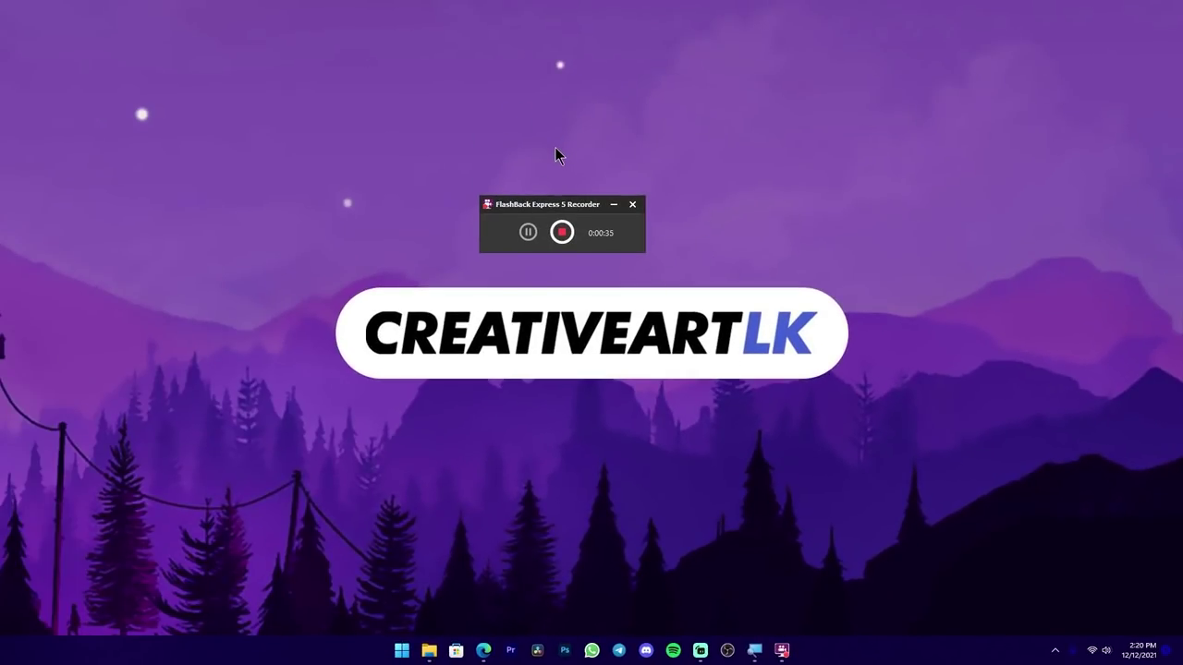
Stop and save the recording, and check the .fbr files in the Rec folder in Downloads.
left_click(561, 232)
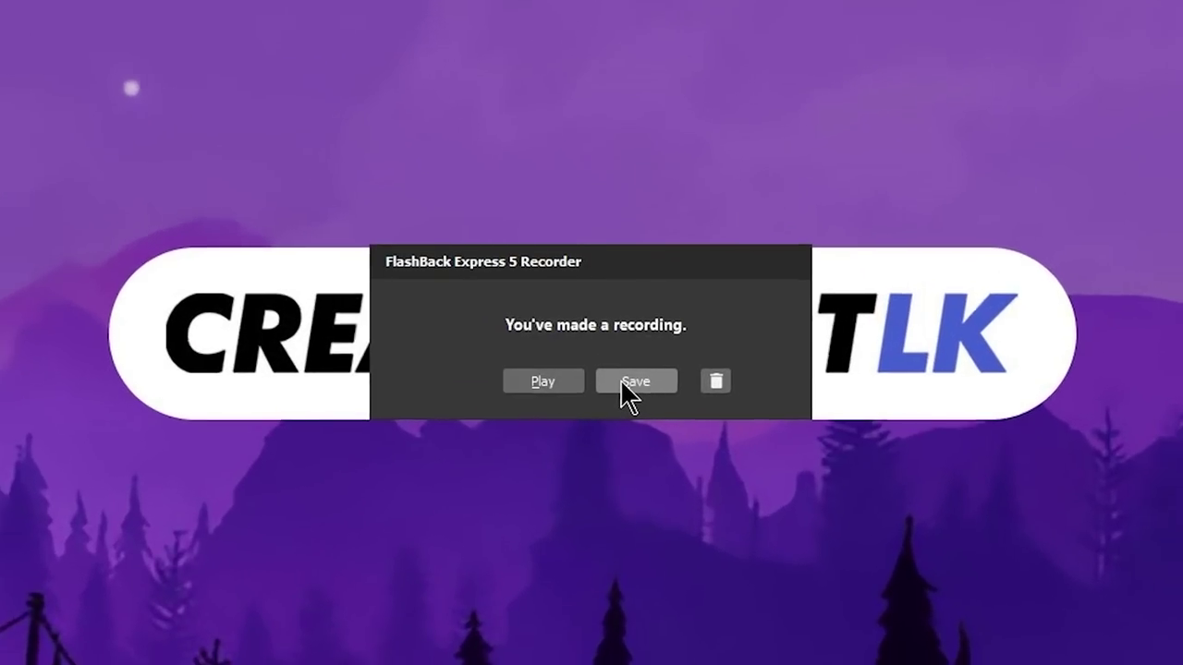
left_click(612, 359)
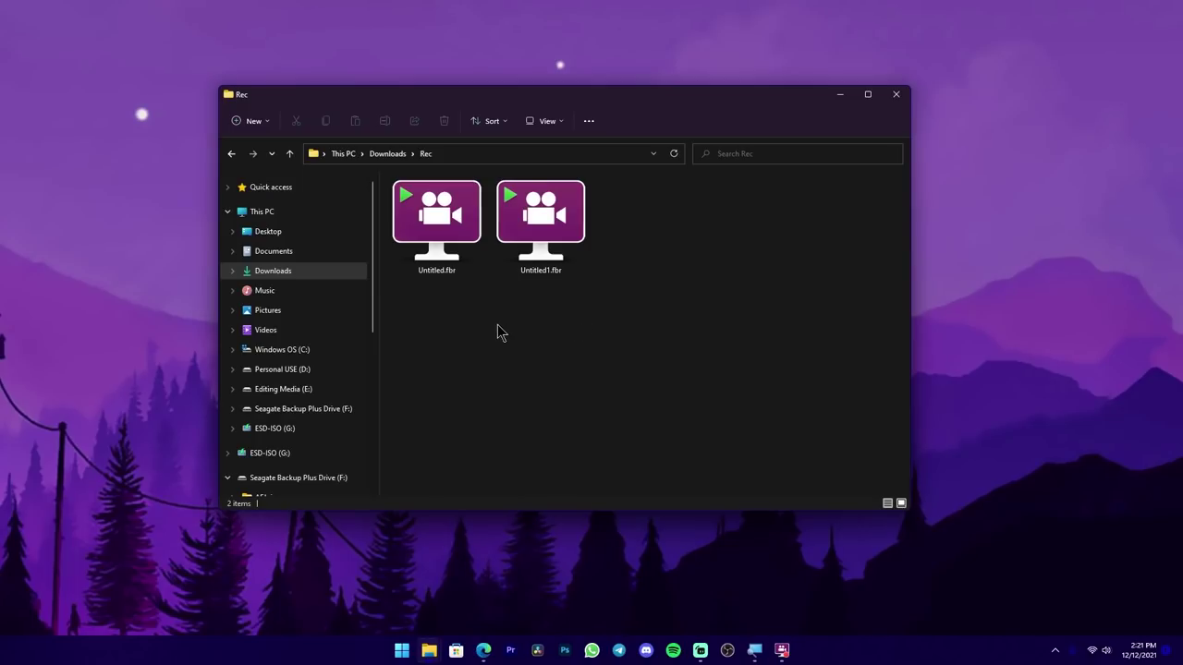
left_click_drag(437, 315, 594, 257)
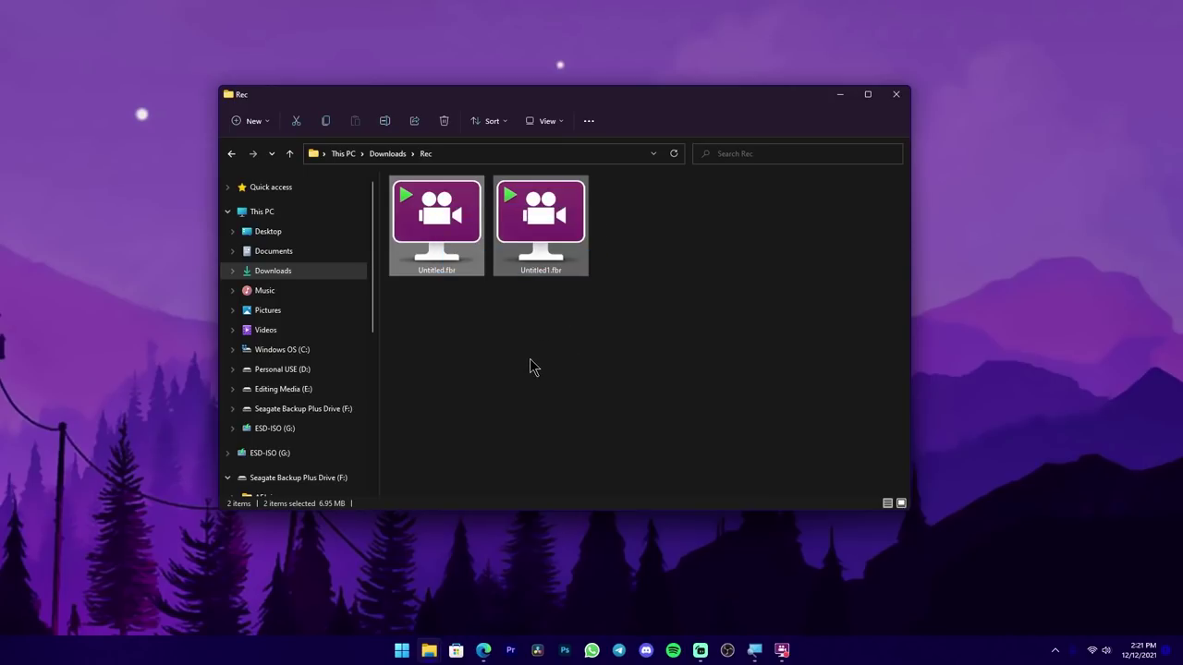
left_click(527, 367)
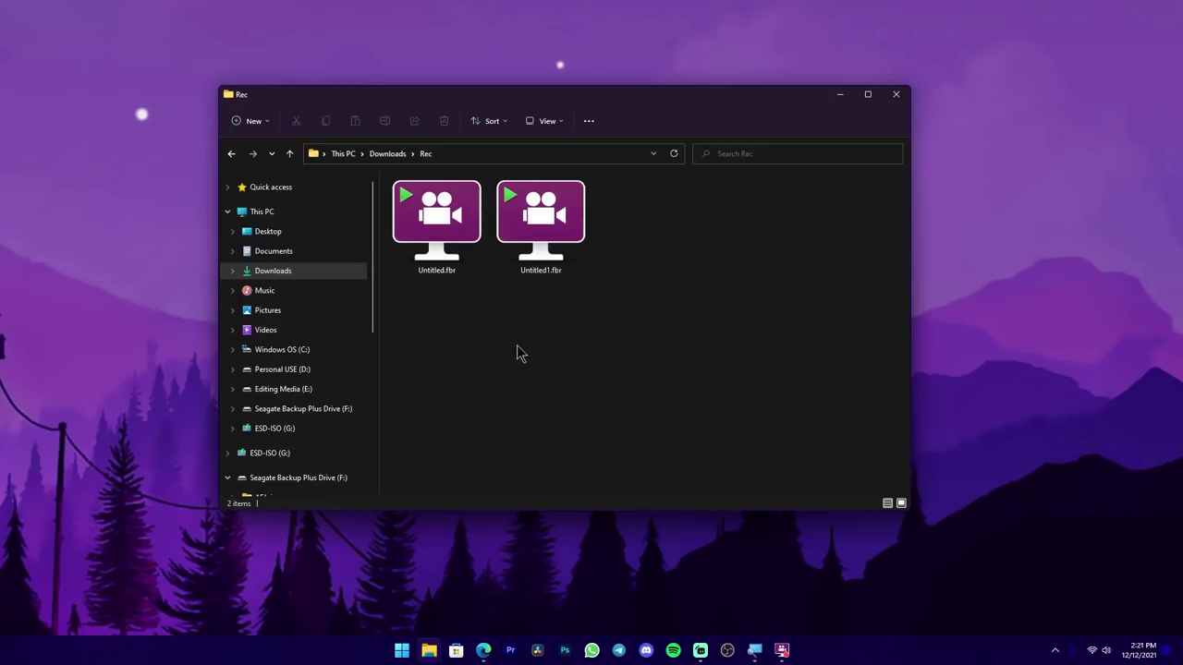
Open Untitled.fbr from the Rec folder in FlashBack Express Player, minimize the folder window and pause the playback.
double_click(459, 225)
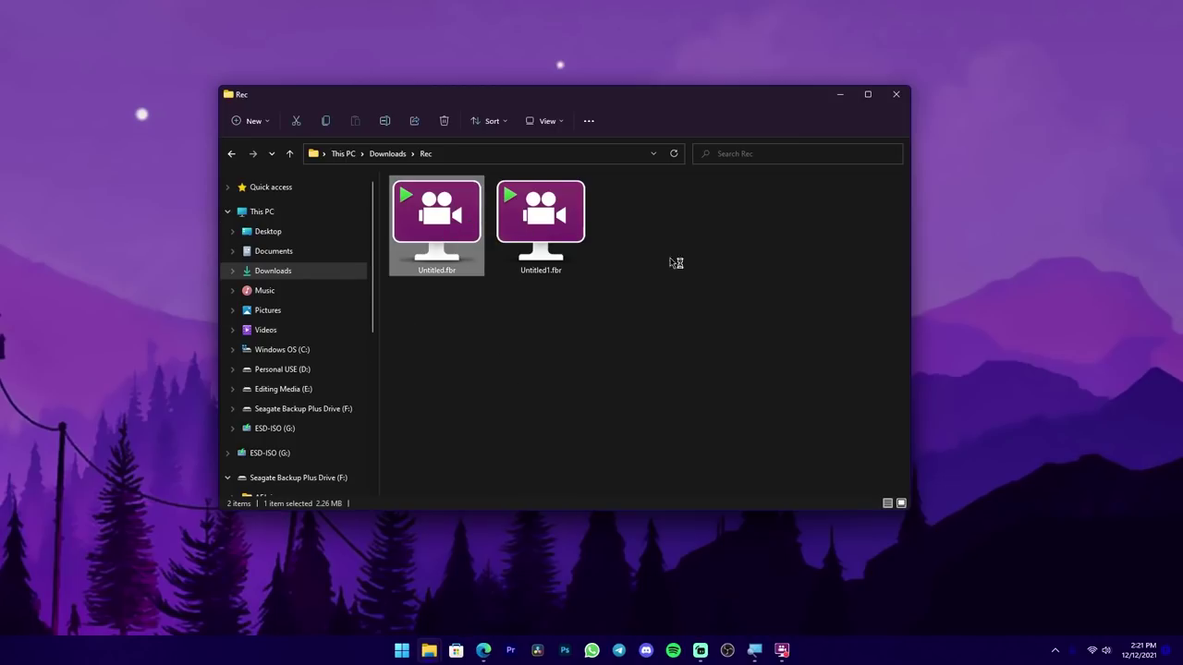
left_click(842, 96)
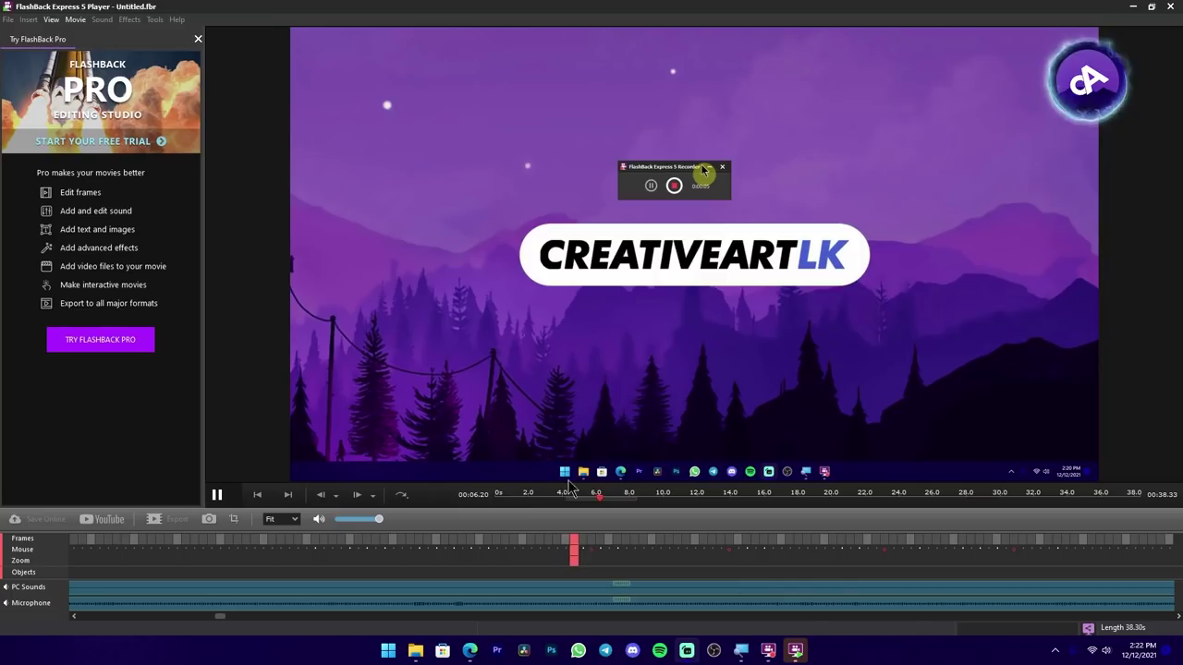
left_click(218, 496)
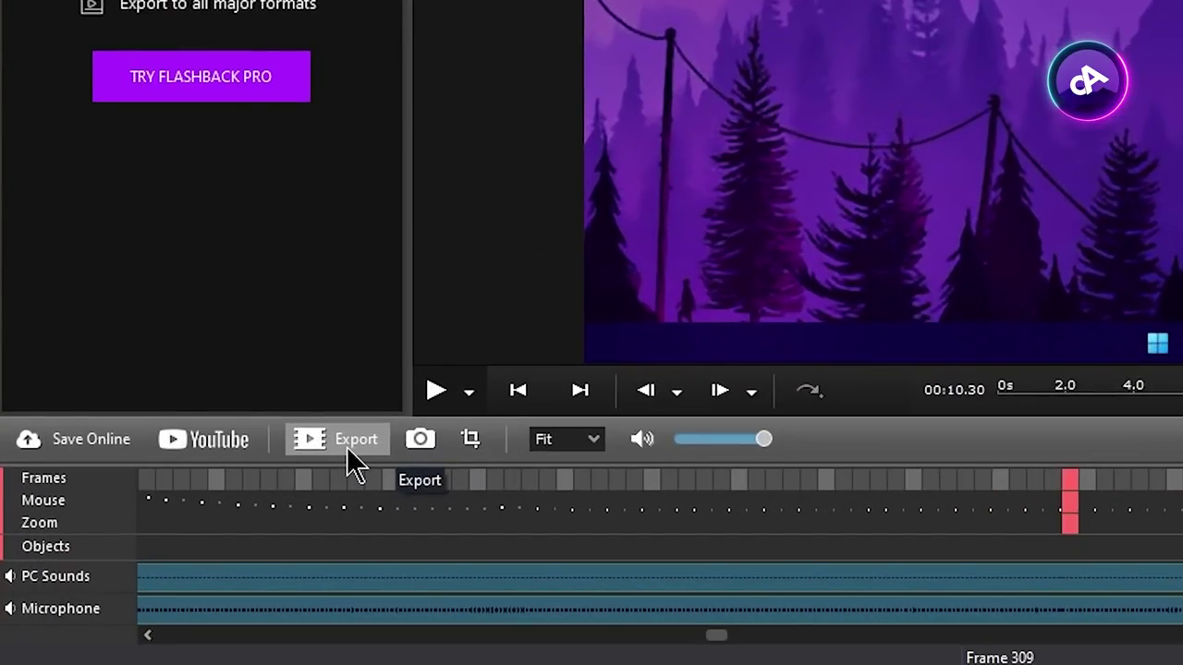
Export the whole movie as MPEG4, checking the frame rate and quality settings, and save it as Untitled.mp4 in the Rec folder.
left_click(346, 446)
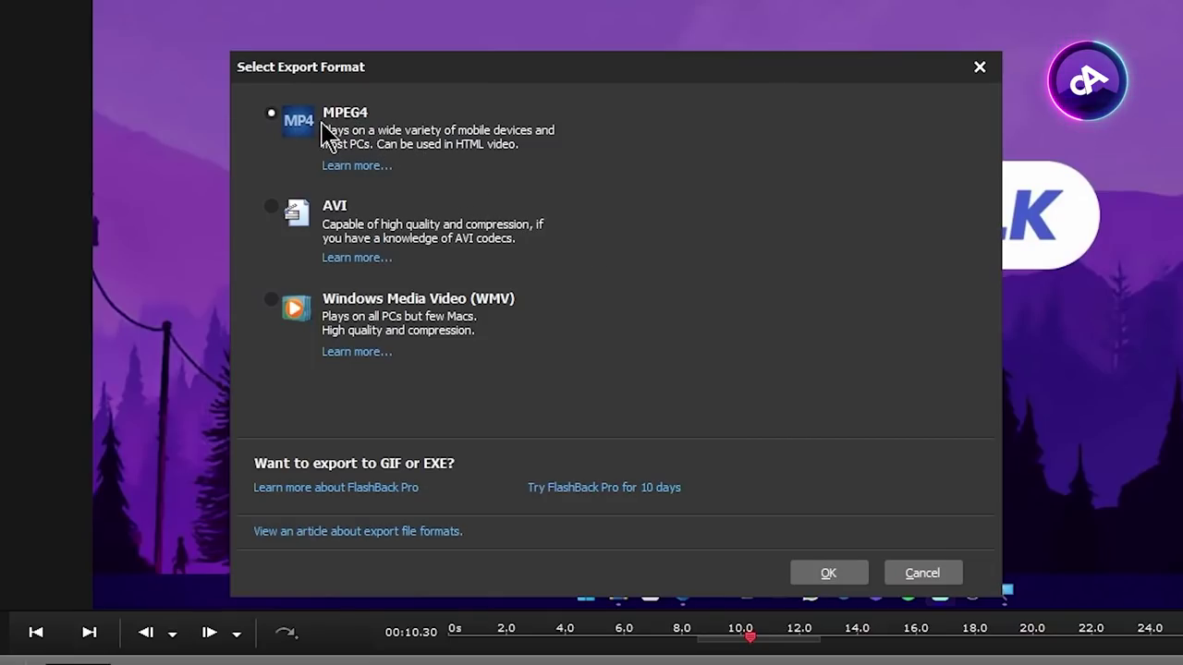
left_click(854, 582)
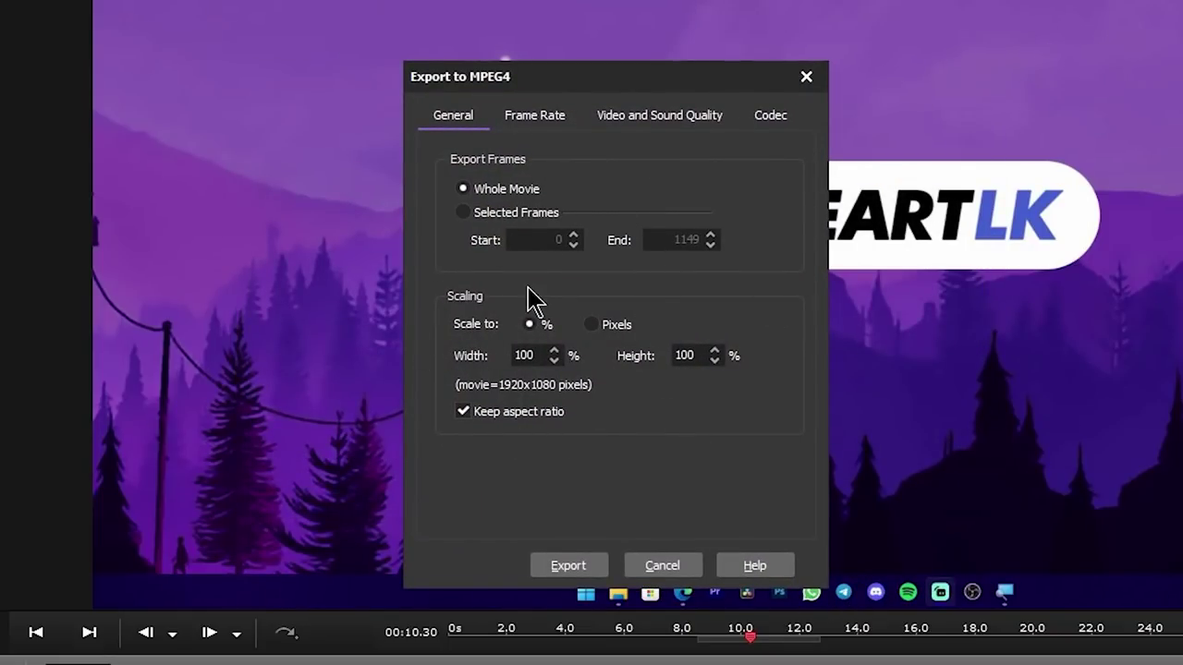
left_click(535, 118)
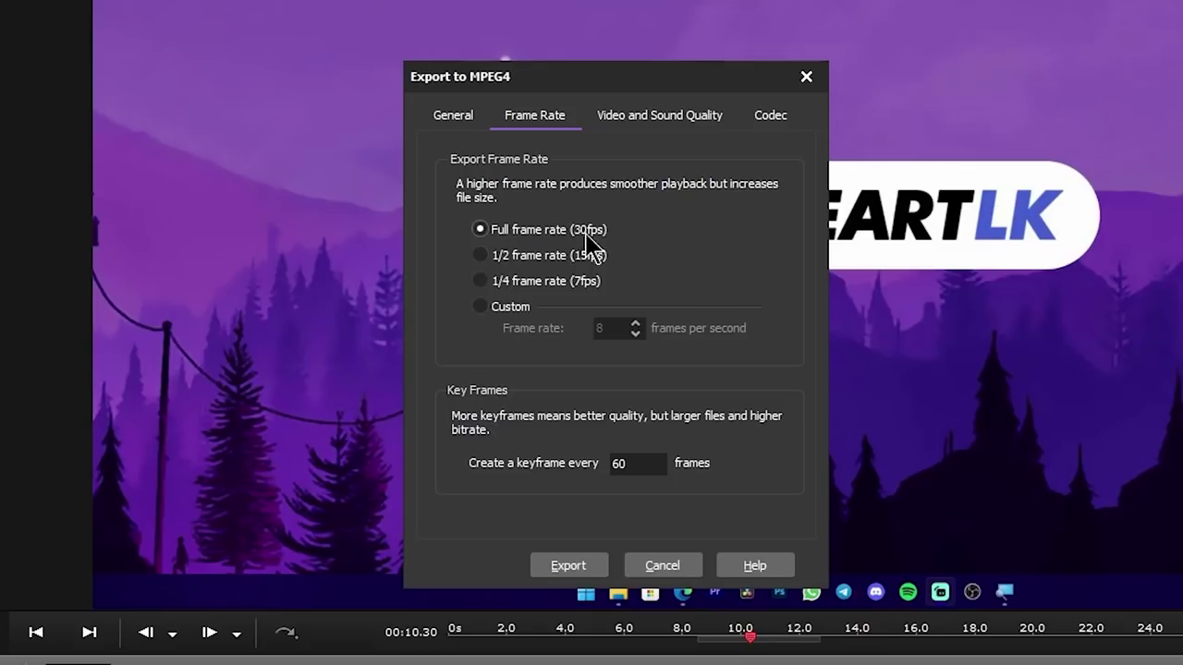
left_click(676, 120)
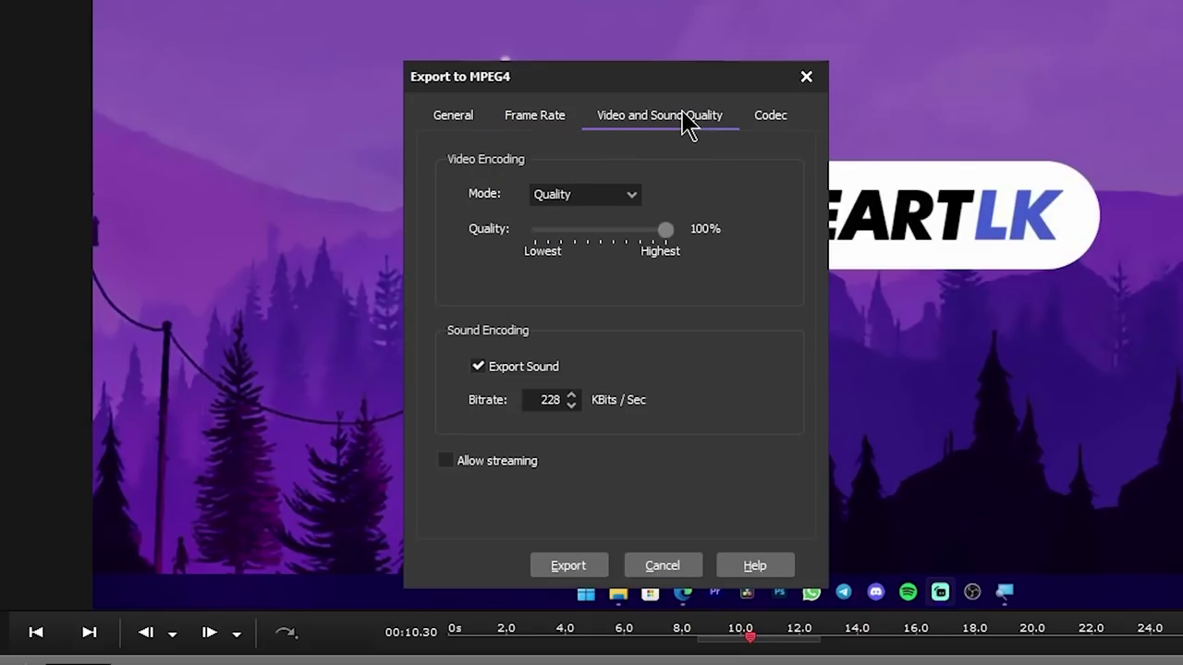
left_click(452, 115)
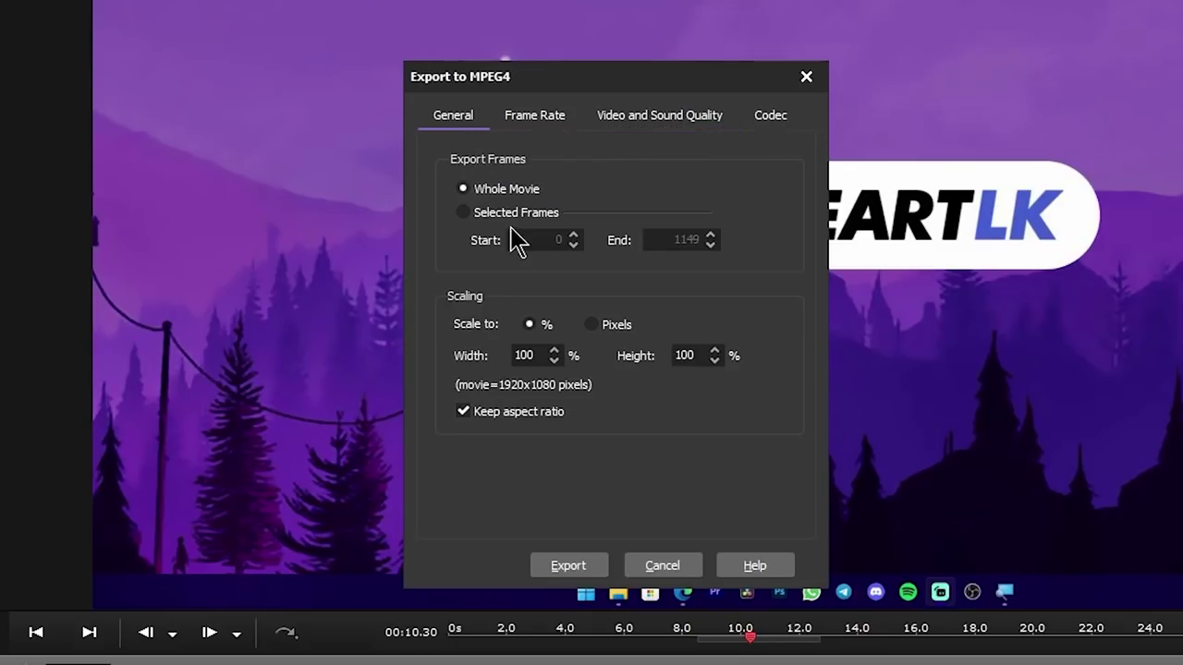
left_click(569, 565)
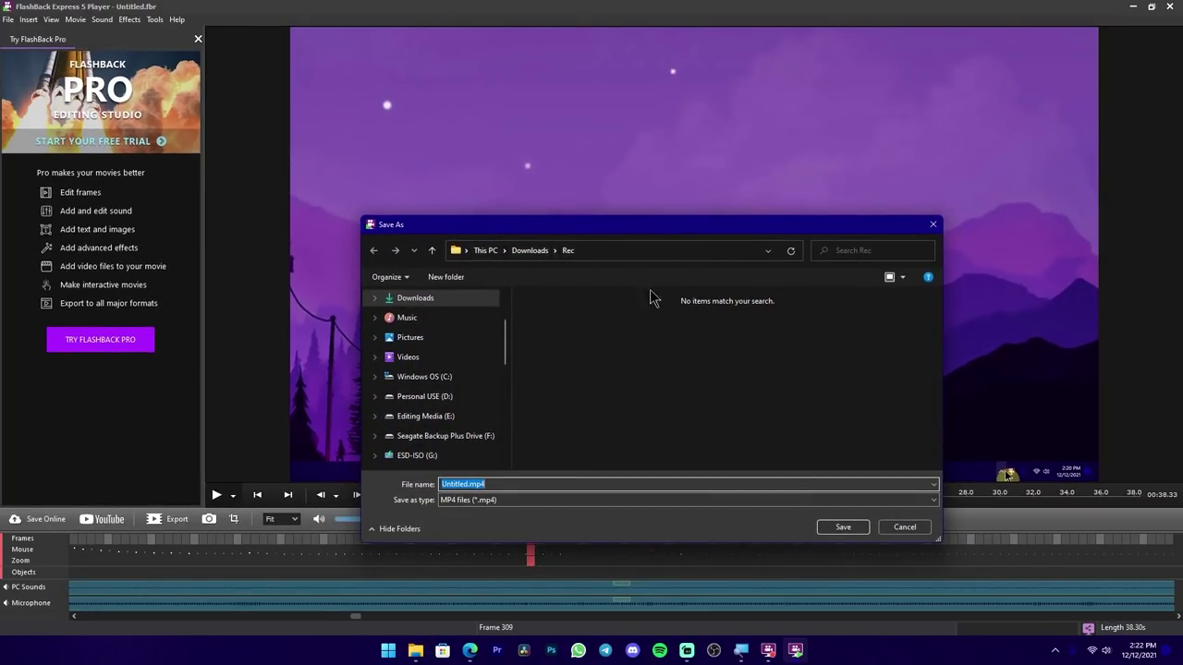
left_click(850, 530)
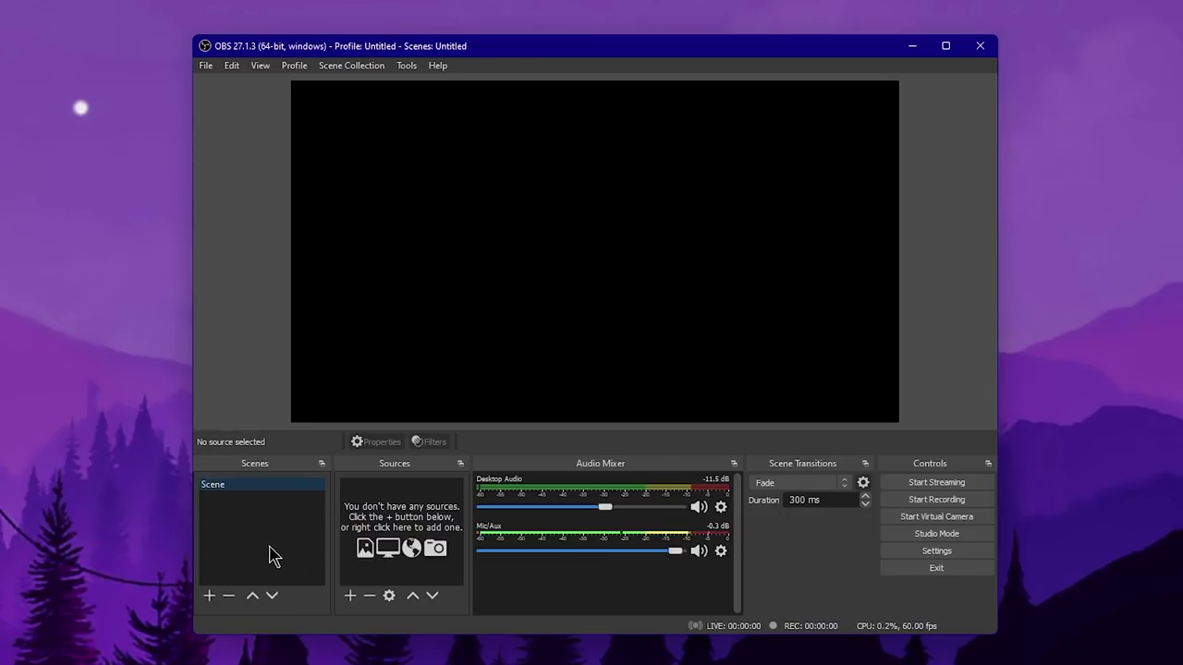
In OBS, add a new scene named Scene 2.
left_click(211, 596)
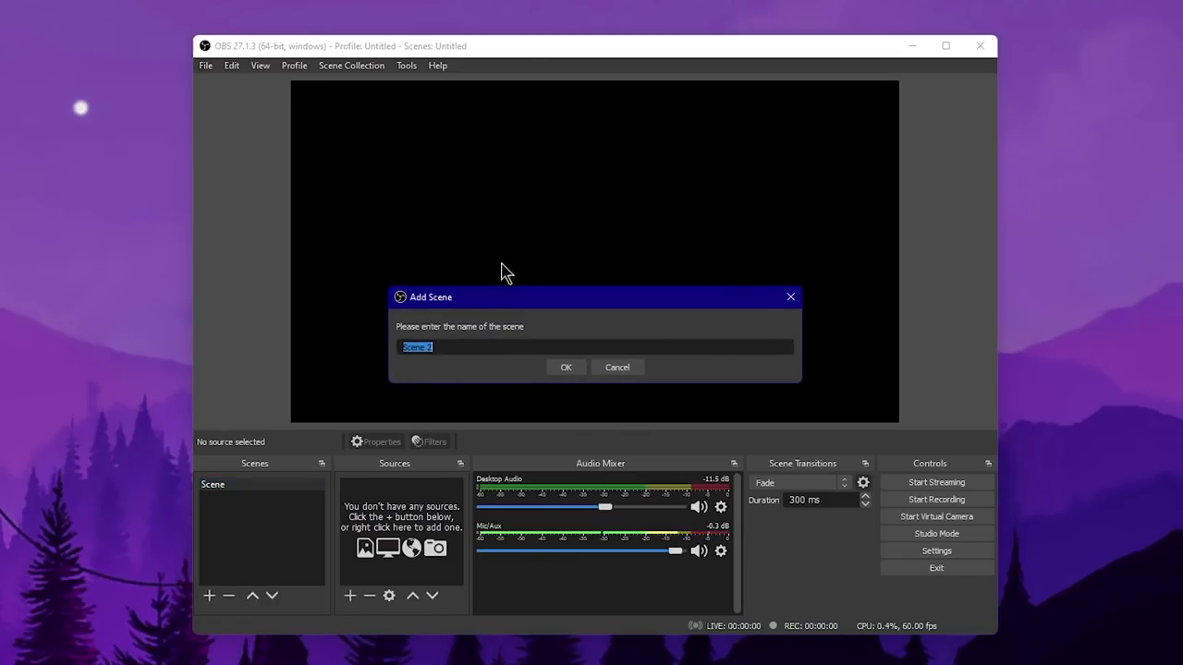
left_click(494, 348)
left_click(567, 368)
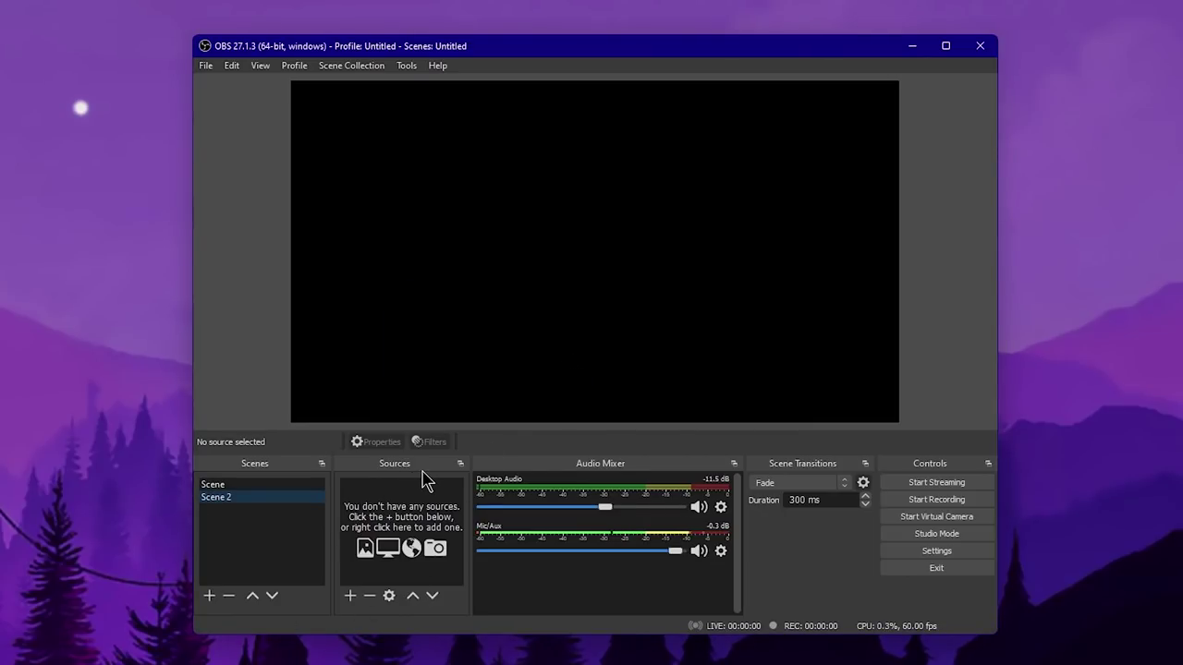
Add a new visible Display Capture source with its default name to Scene 2.
left_click(349, 598)
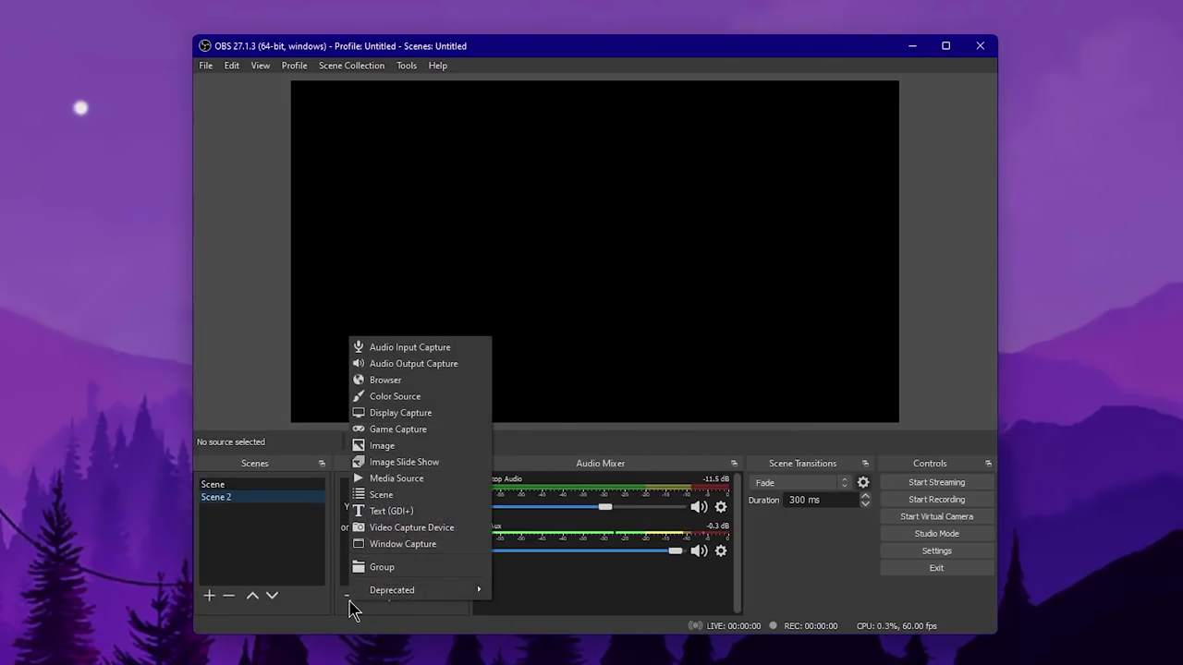
mouse_move(360, 592)
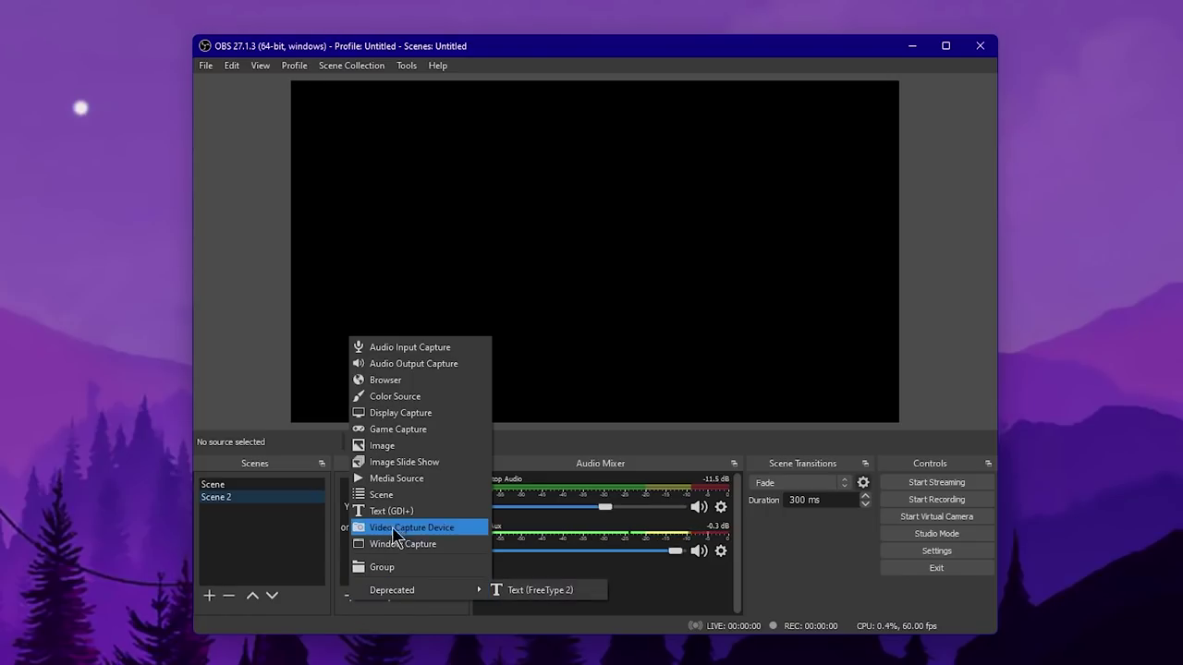
left_click(424, 415)
left_click(548, 260)
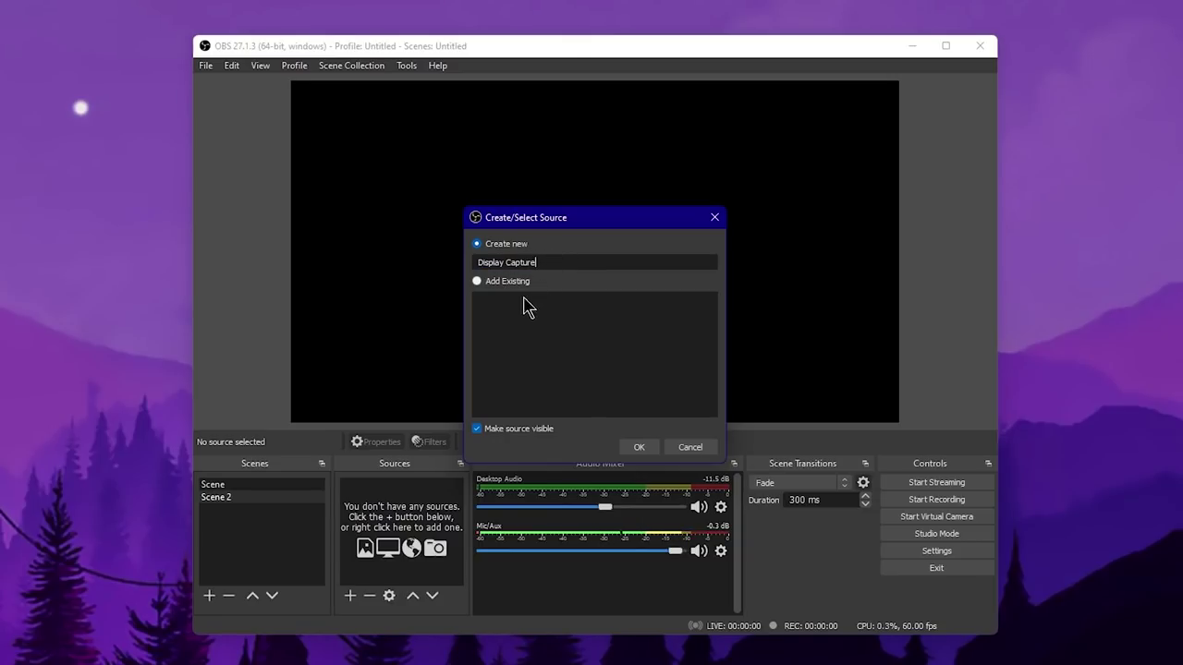
left_click(651, 447)
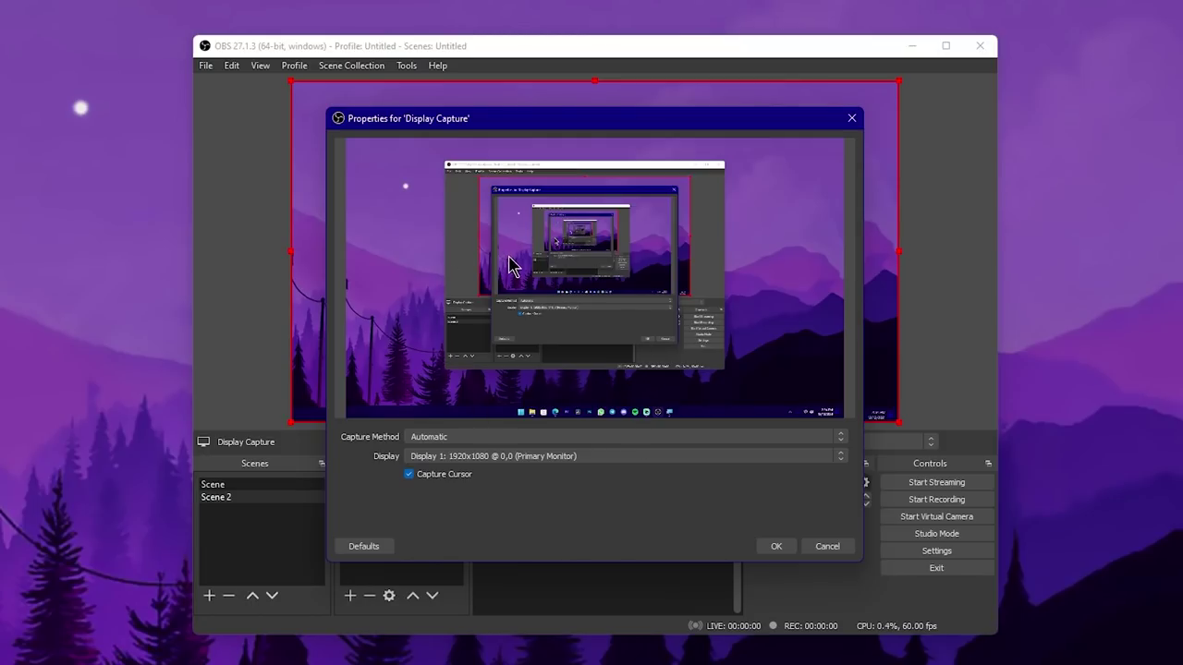
Preview Display 2 as the captured display, switch back to Display 1 (Primary Monitor) and accept the source properties.
left_click(518, 459)
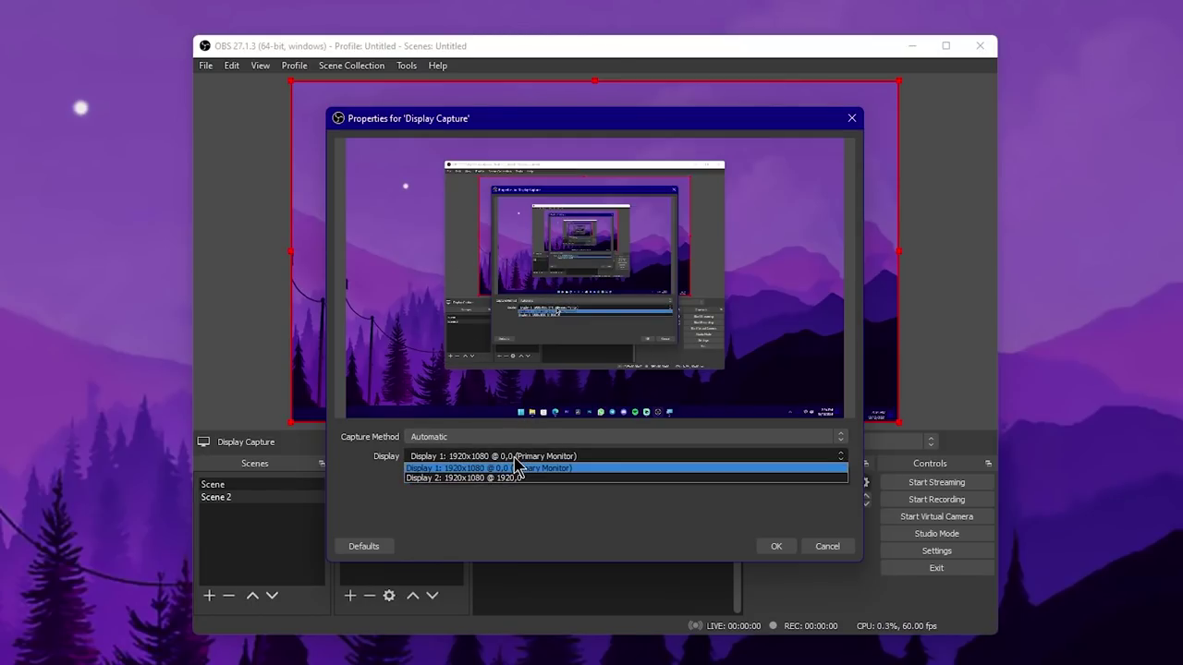
left_click(514, 477)
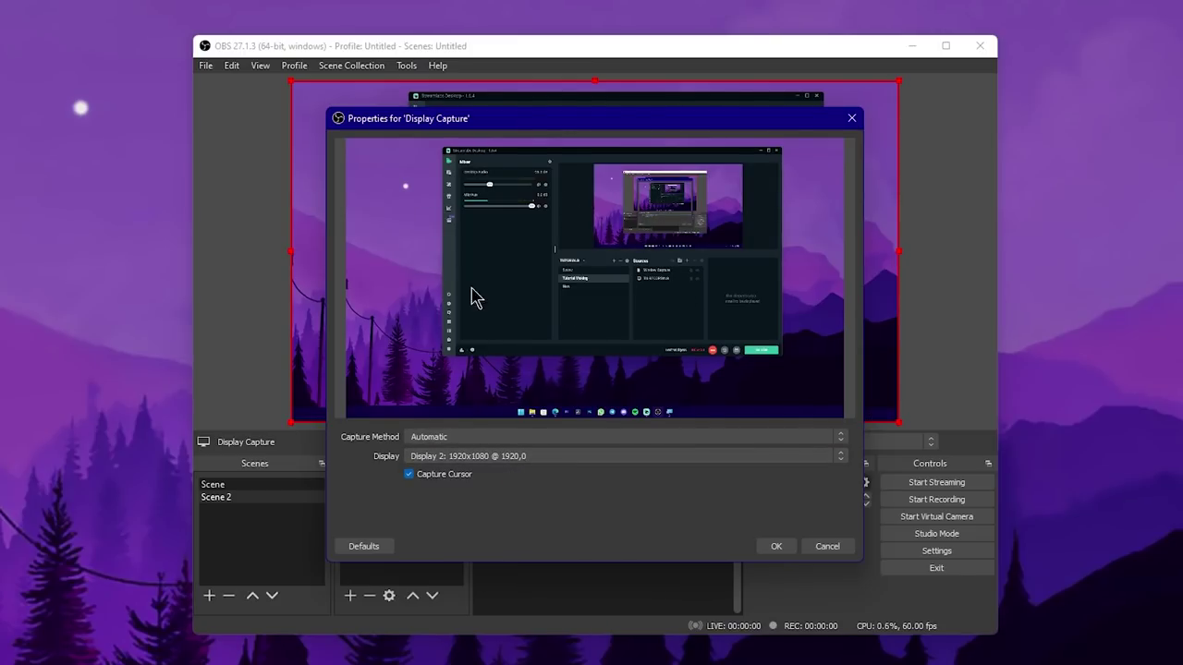
left_click(524, 456)
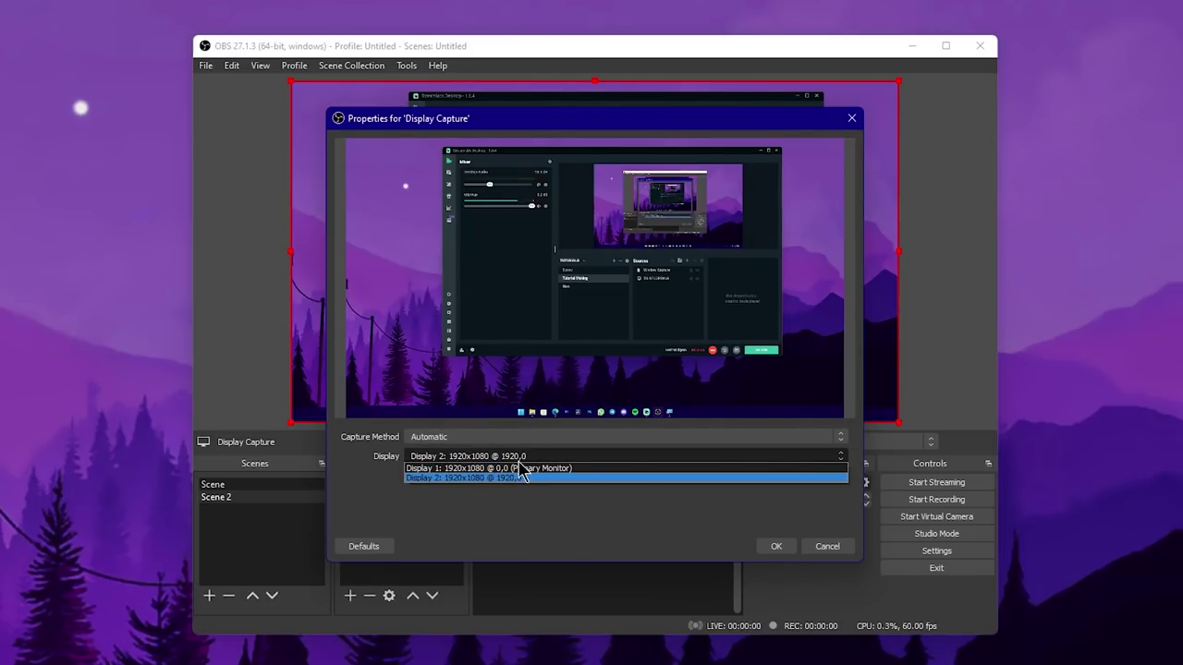
left_click(520, 467)
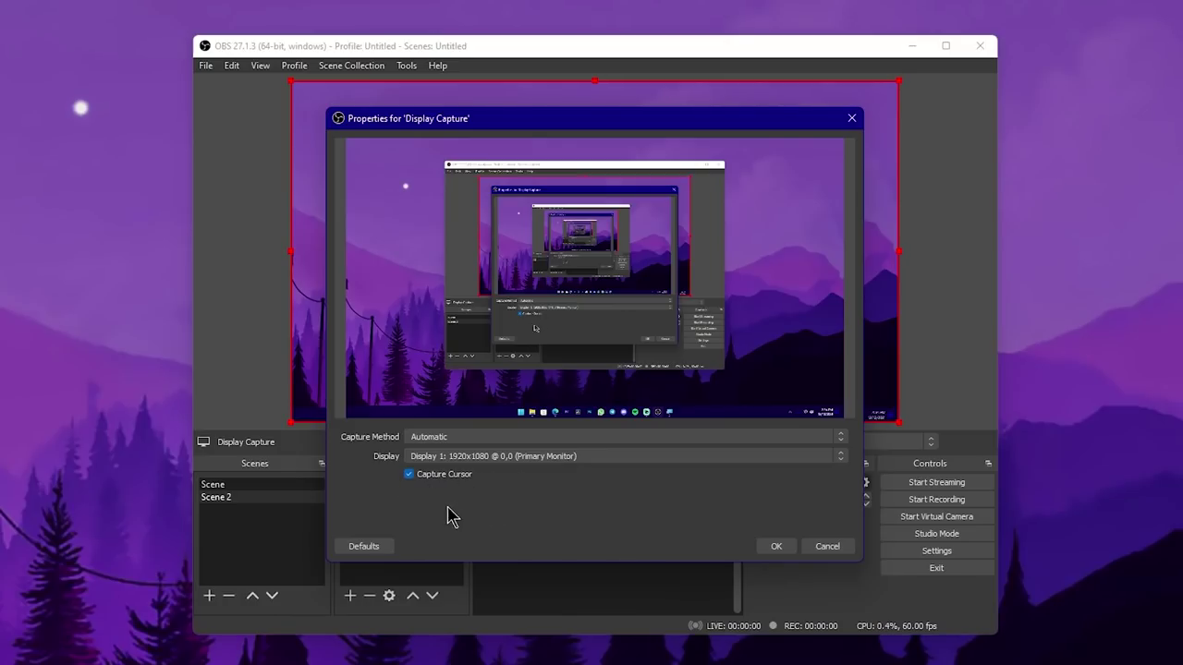
key("Return")
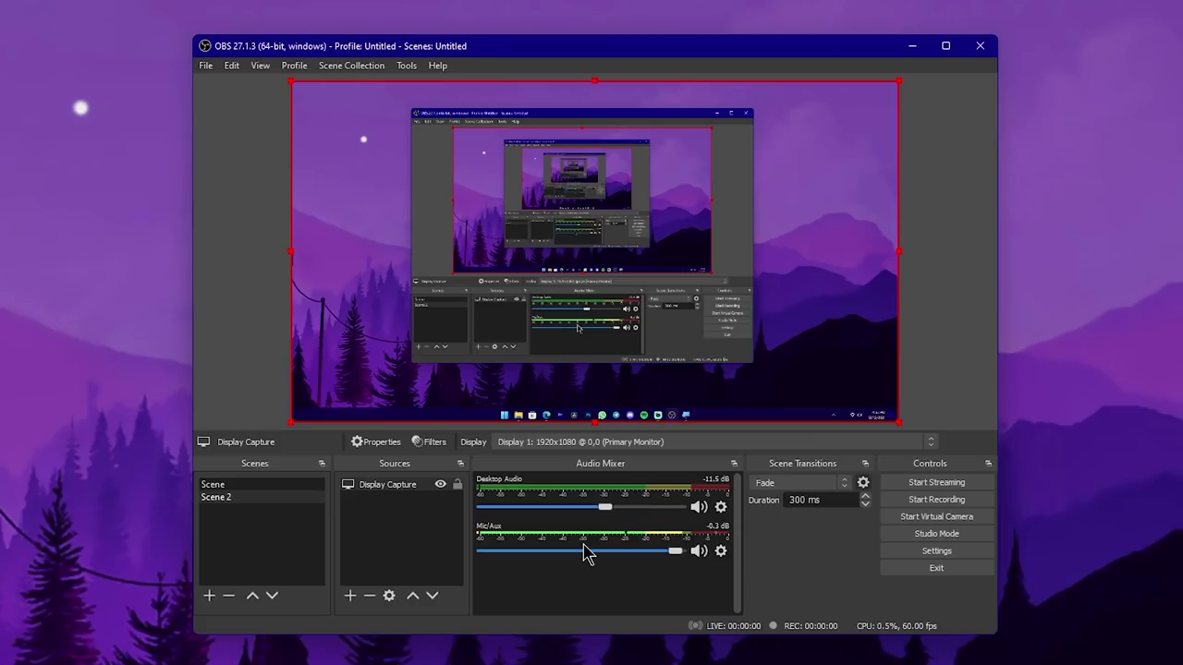
Check the available microphone devices for Mic/Aux, close its properties without changes and start recording.
left_click(721, 551)
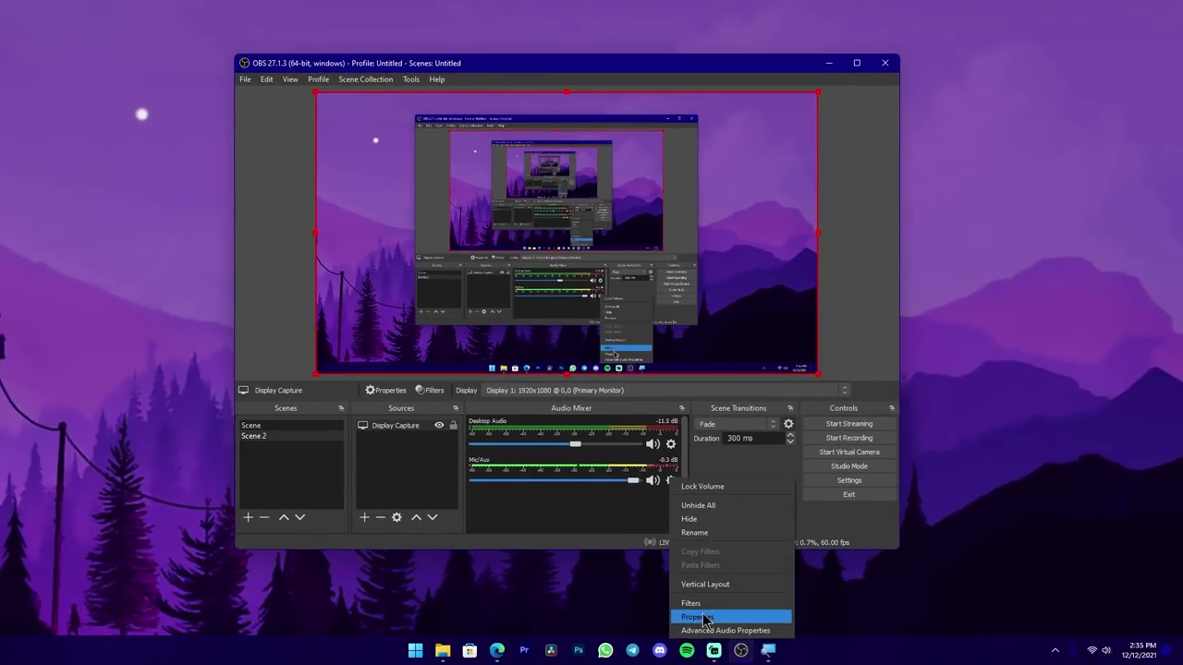
left_click(704, 617)
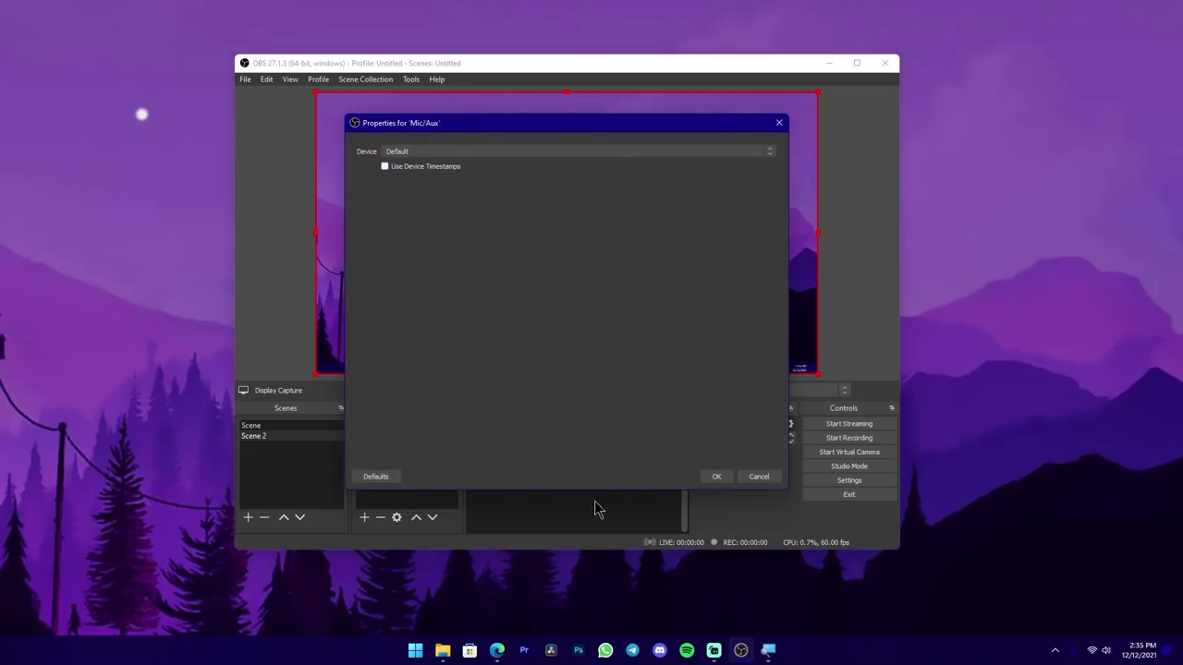
left_click(531, 152)
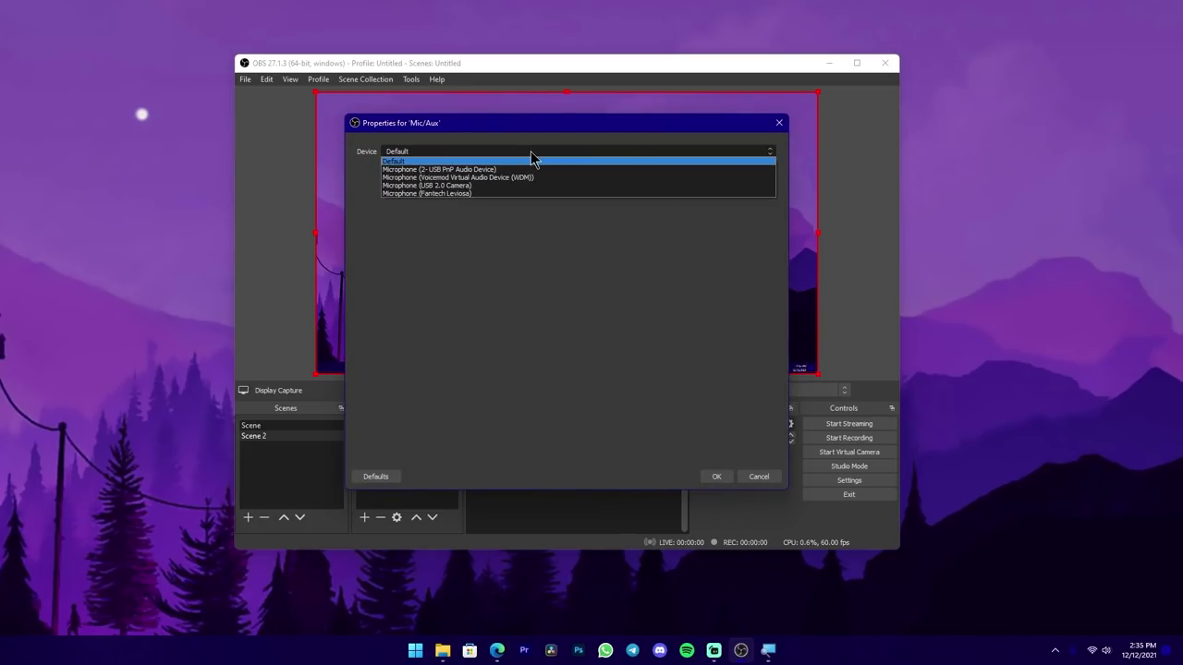
left_click(778, 124)
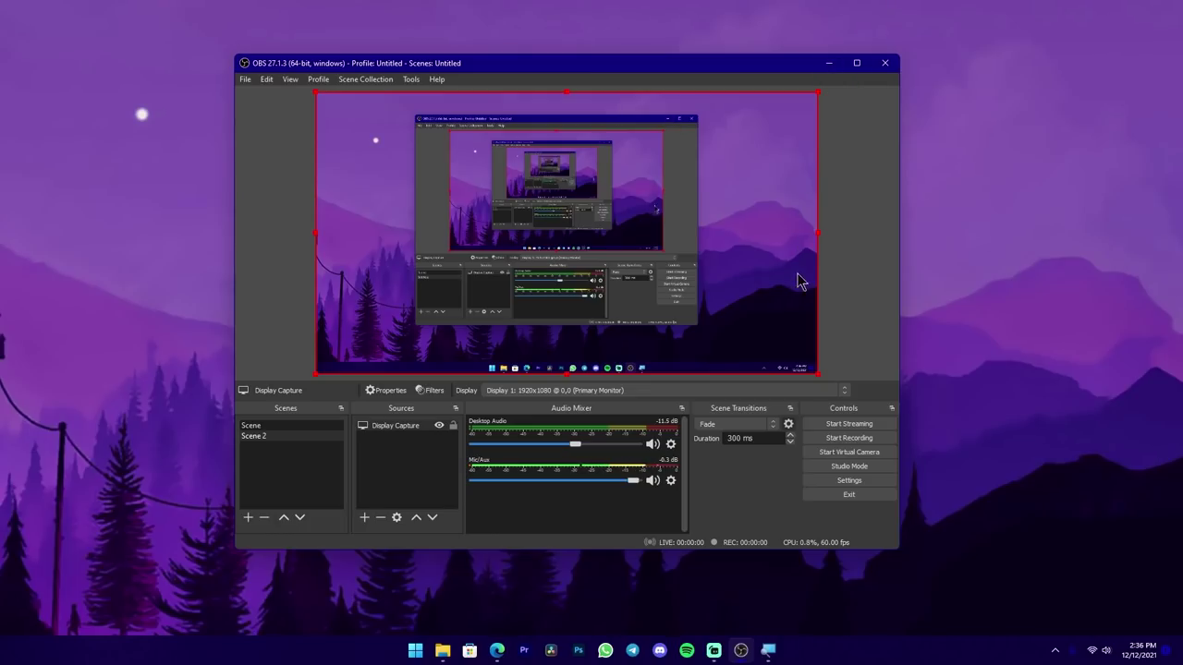
left_click(858, 442)
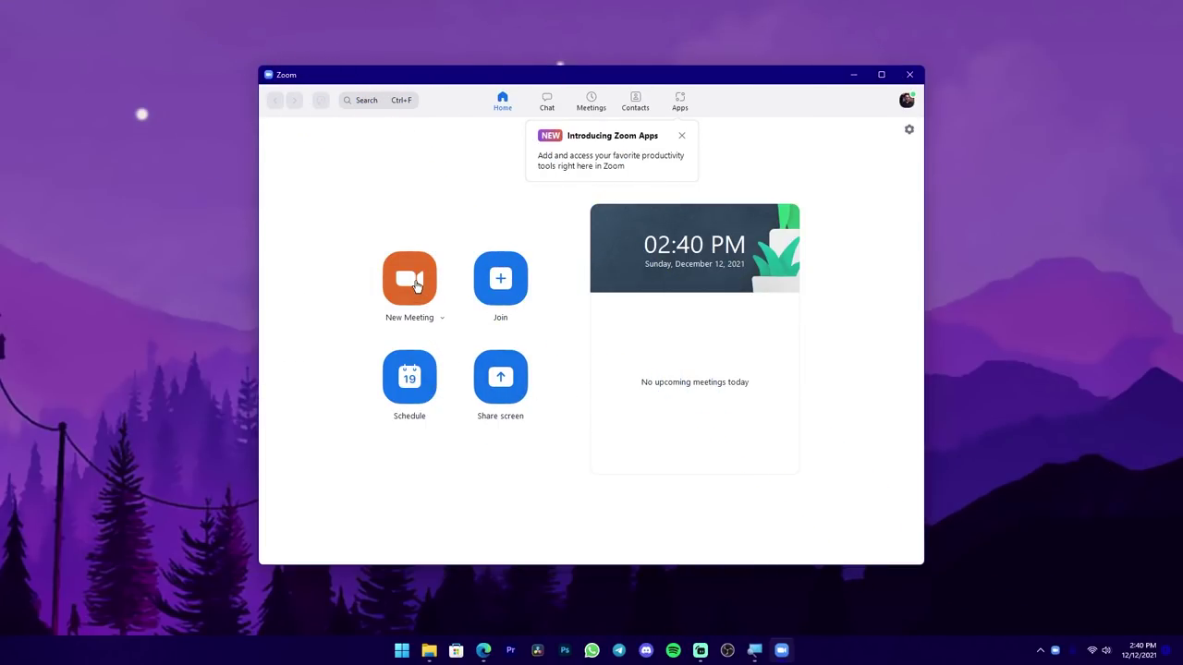
In Zoom, start a new meeting, reposition its window, dismiss the computer audio prompt and turn off the camera video.
left_click(416, 287)
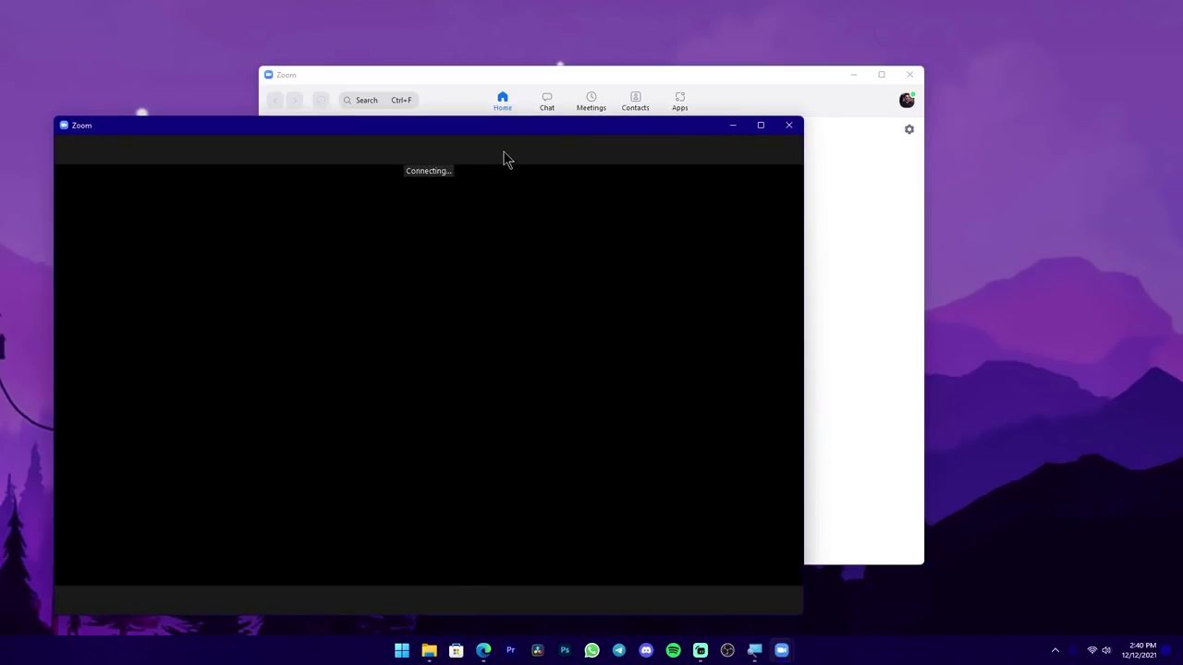
left_click_drag(542, 139, 619, 97)
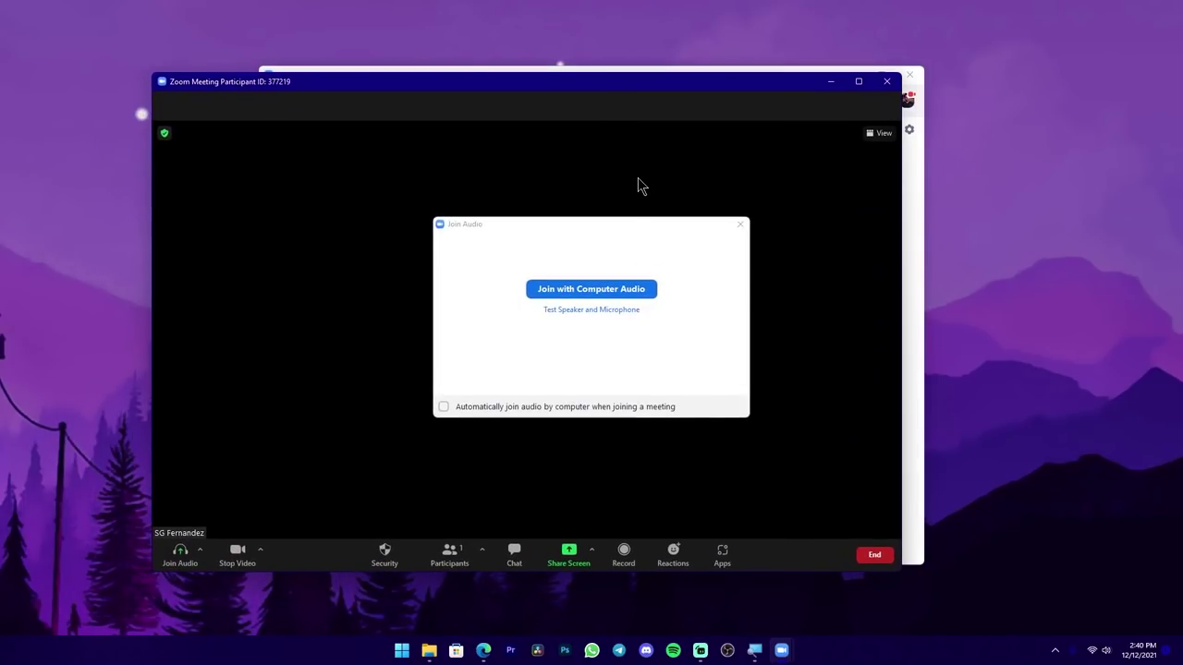
left_click(732, 228)
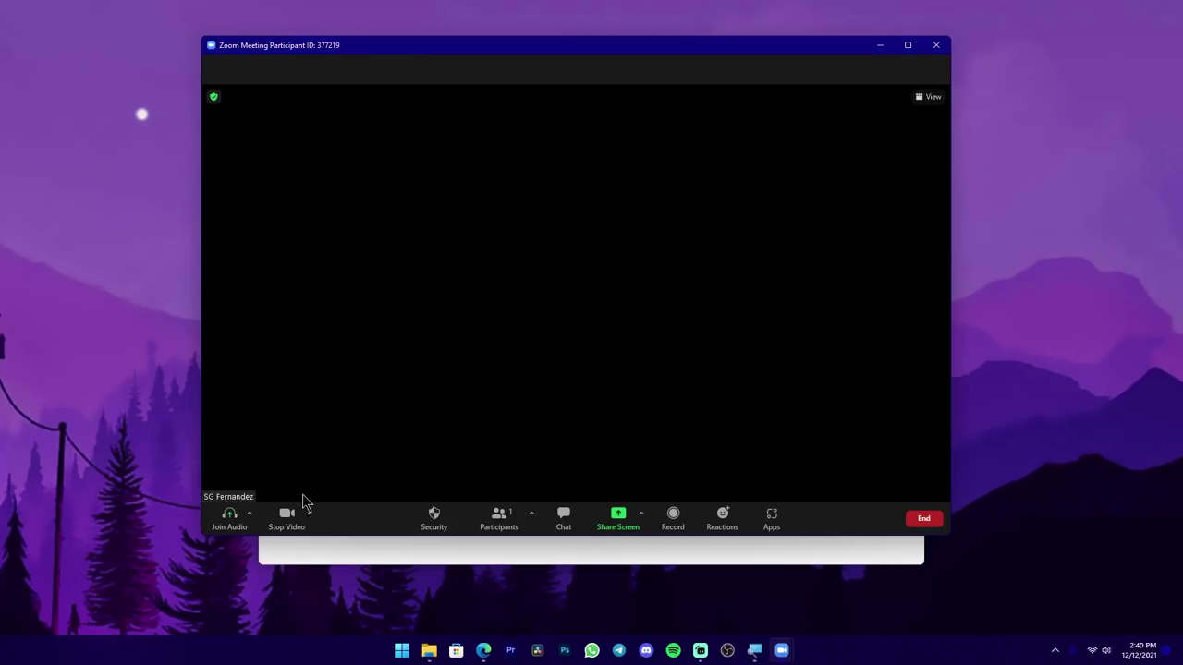
left_click(284, 508)
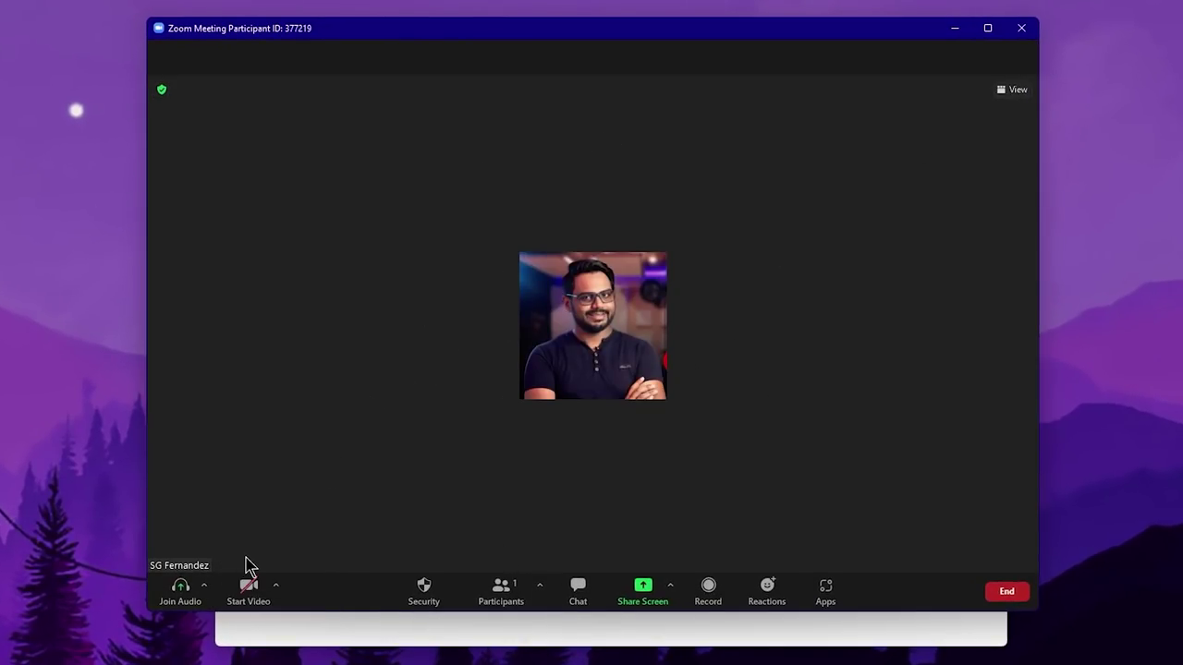
Check the selected microphone in the meeting's audio settings and close the settings.
left_click(204, 585)
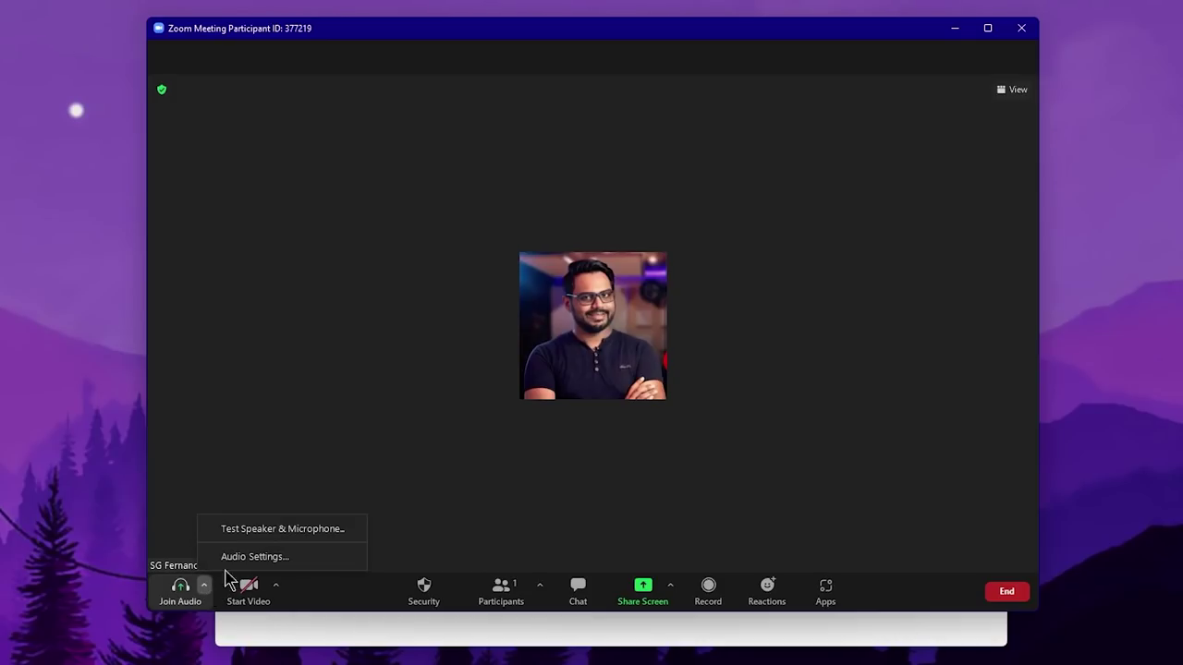
left_click(253, 557)
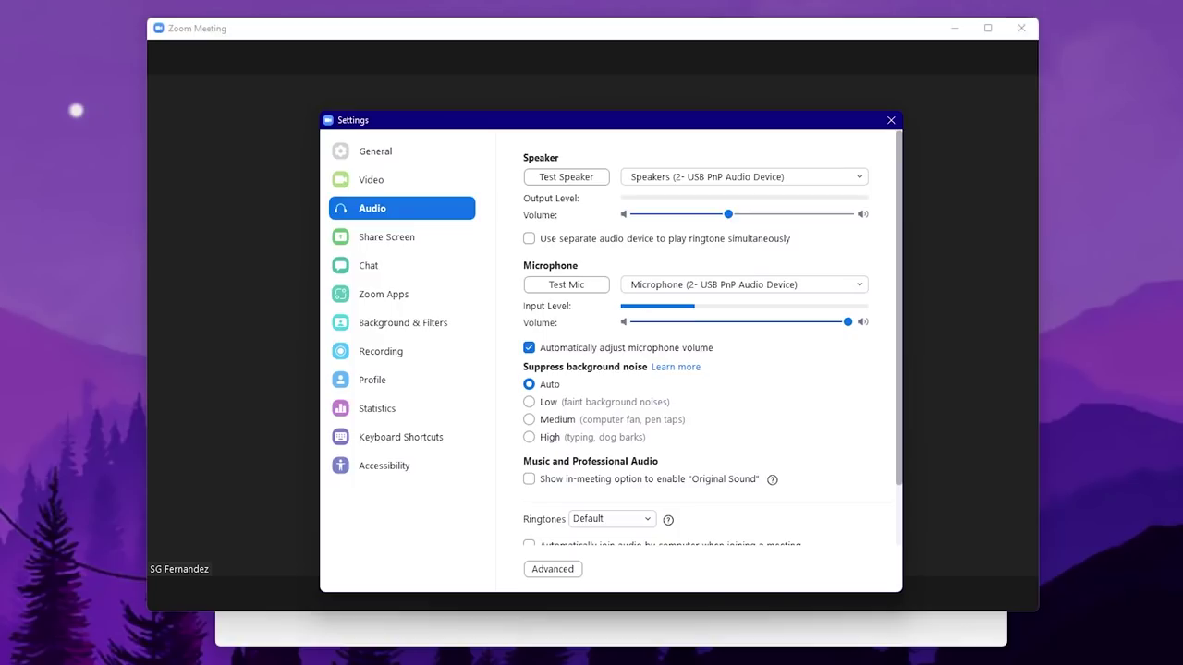
left_click(674, 288)
left_click(680, 285)
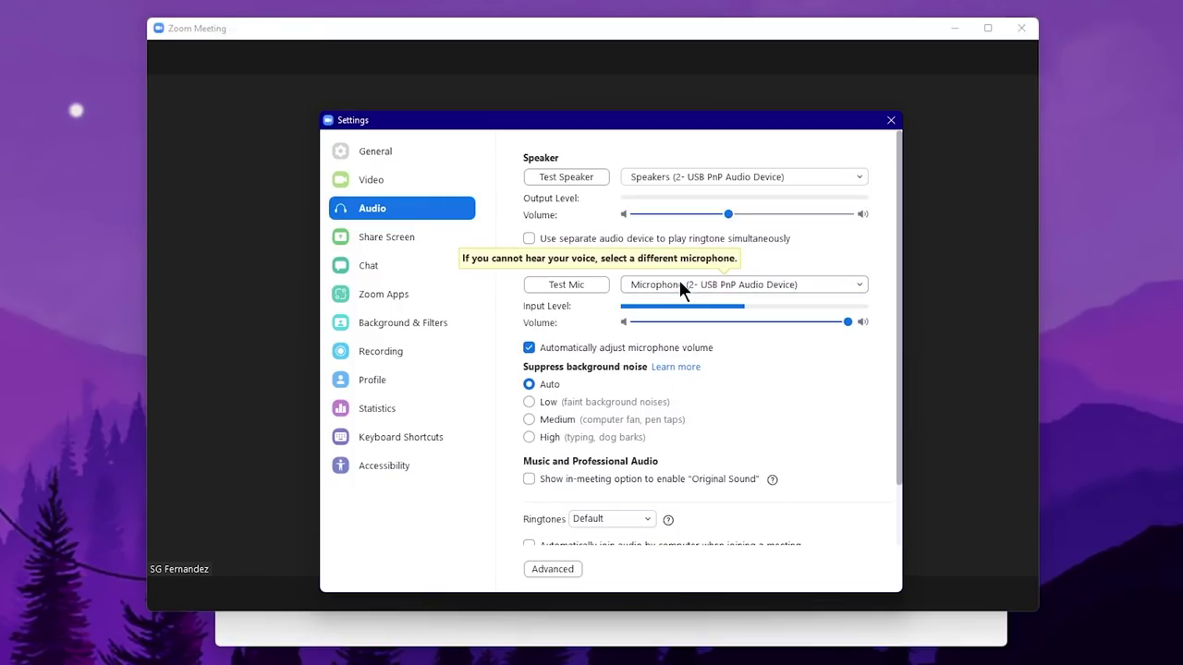
left_click(890, 121)
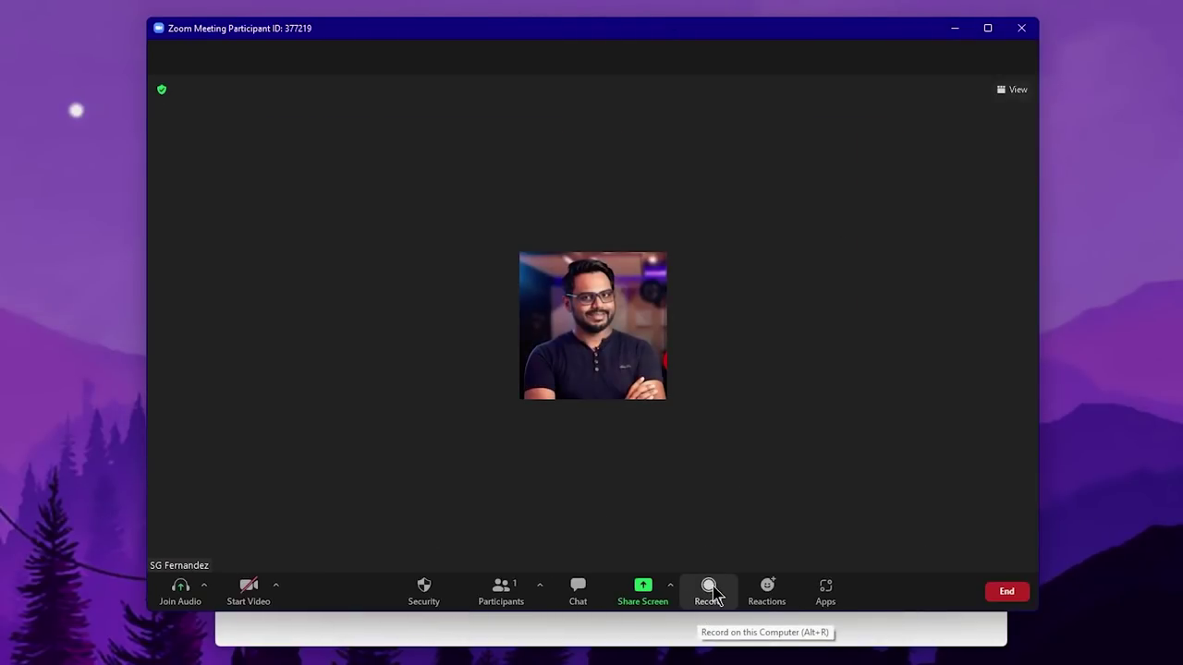
Start recording the meeting on this computer and dismiss the Join Audio dialog without joining computer audio.
left_click(709, 591)
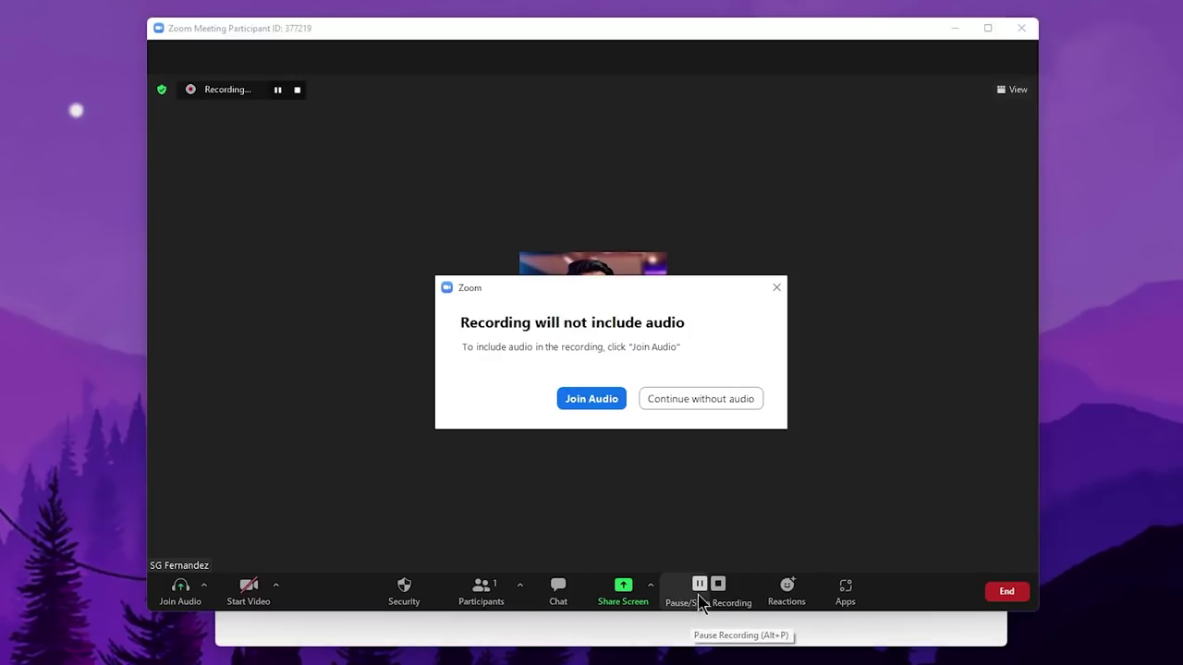
left_click(589, 399)
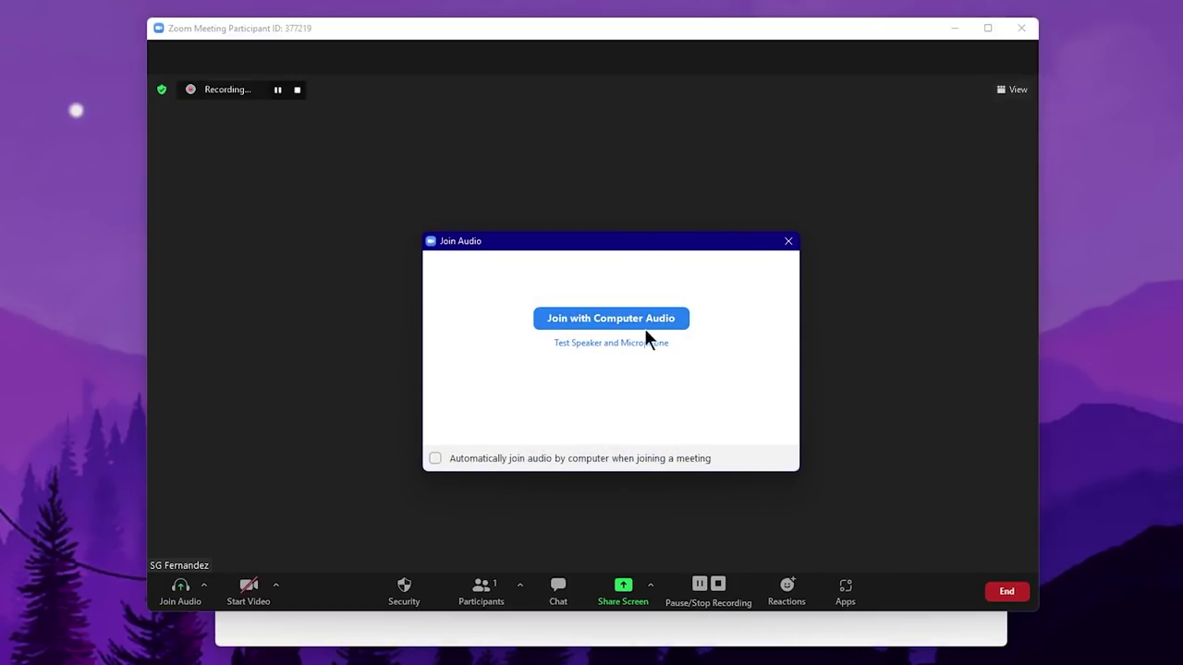
left_click(787, 246)
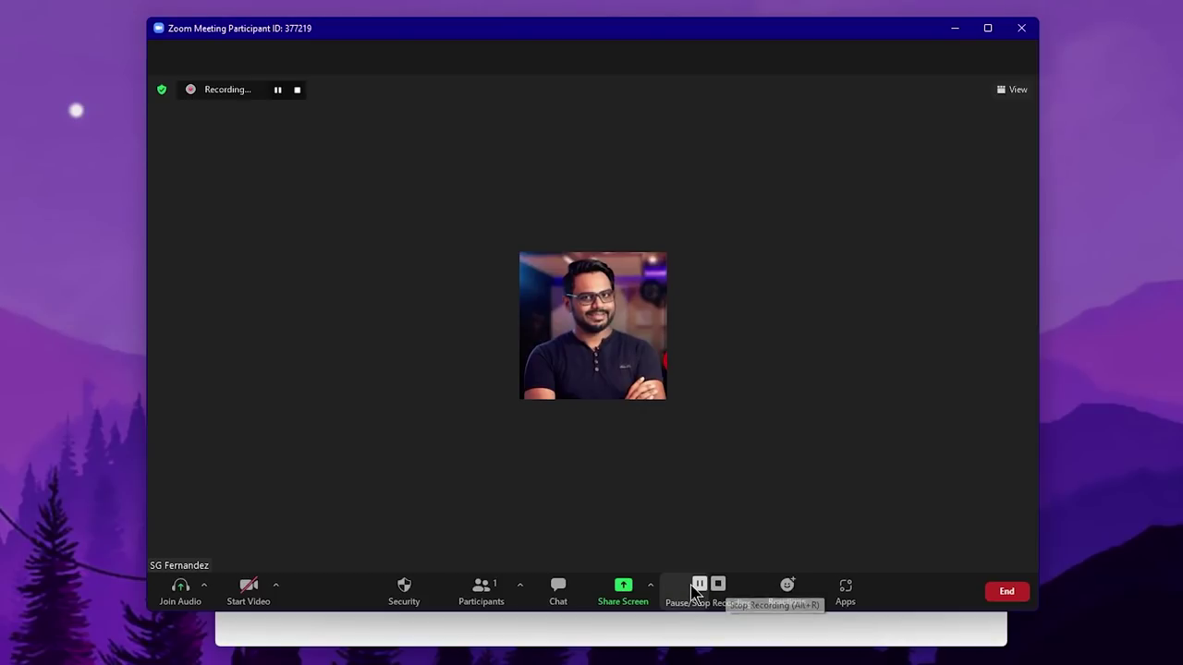
Share Screen 1 in the meeting and minimize the Zoom home window to clear the desktop.
left_click(626, 587)
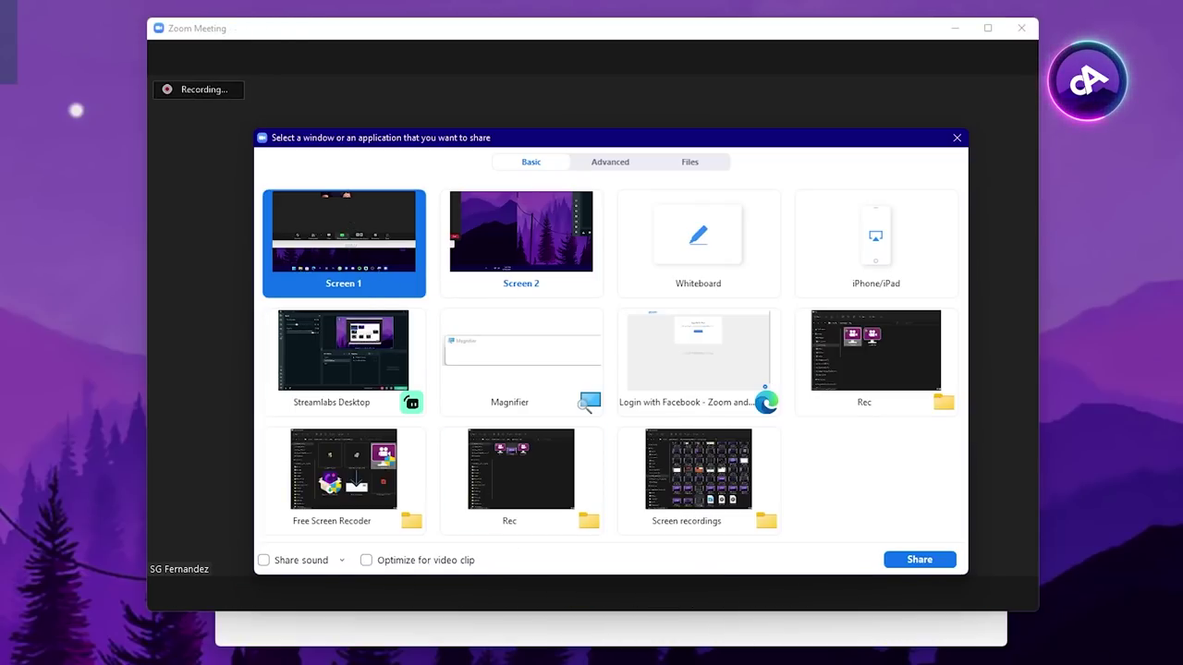
left_click(919, 558)
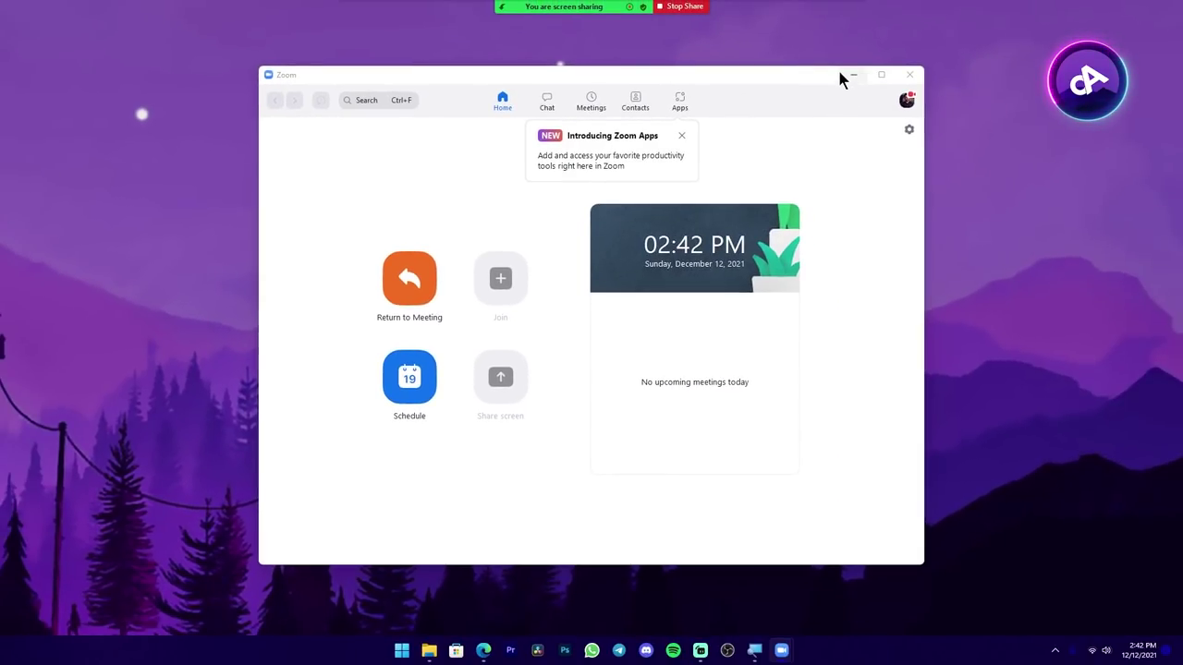
left_click(846, 76)
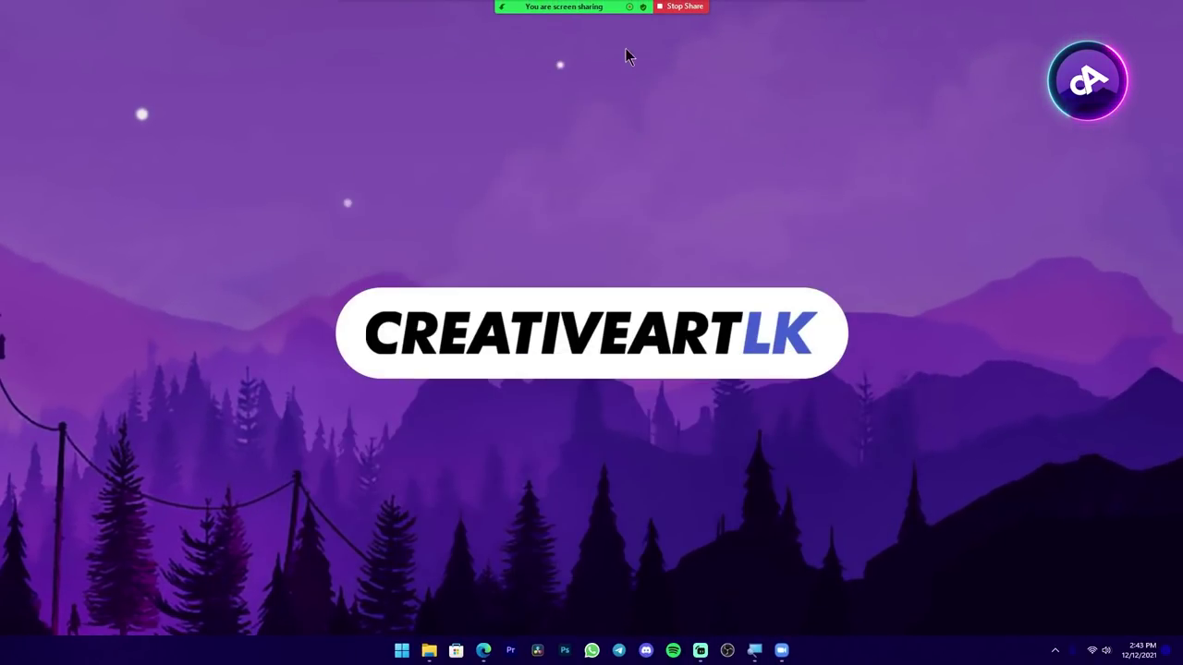
Stop the meeting recording from the screen-sharing controls and stop sharing the screen.
mouse_move(610, 19)
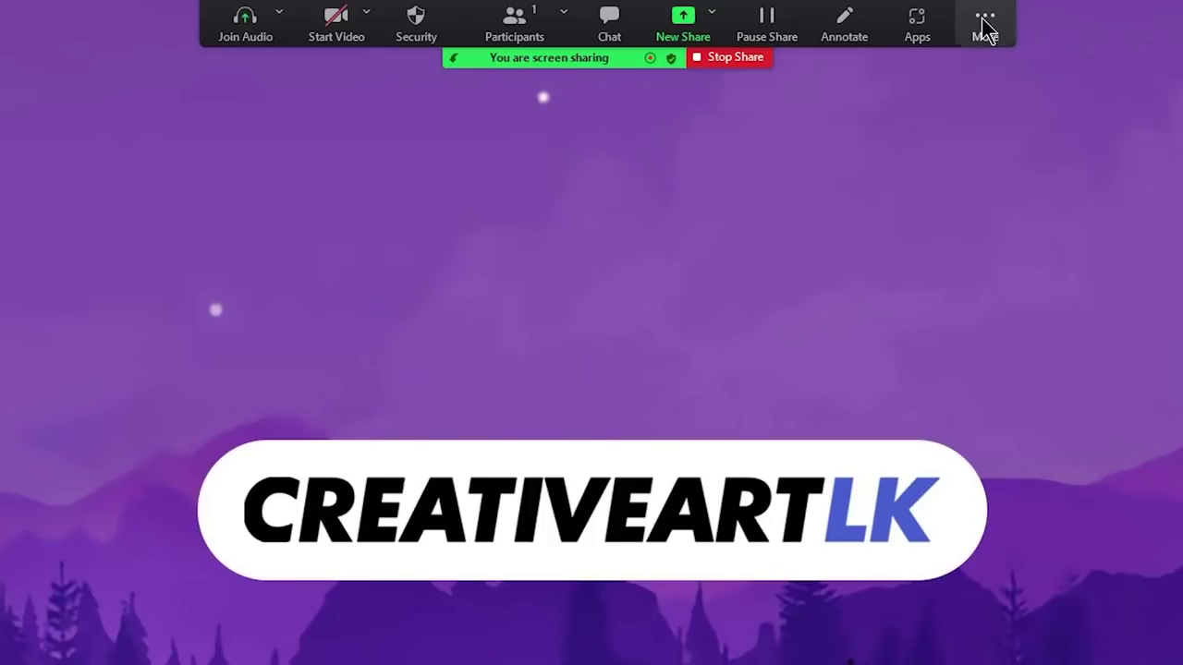
left_click(847, 3)
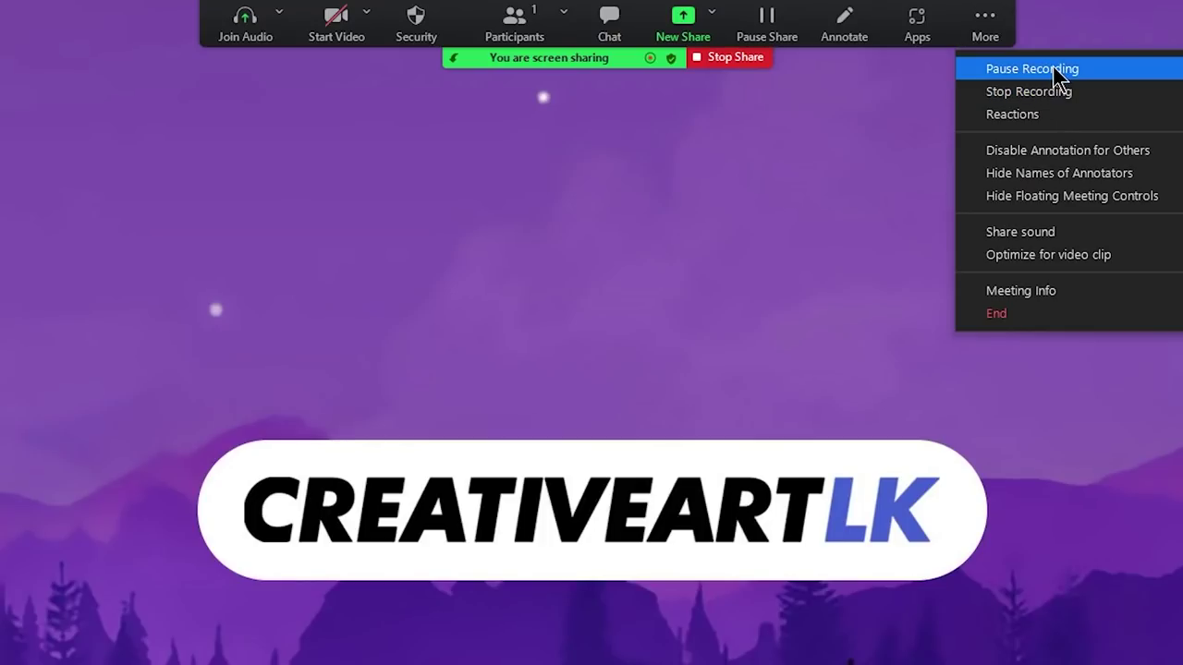
left_click(1072, 92)
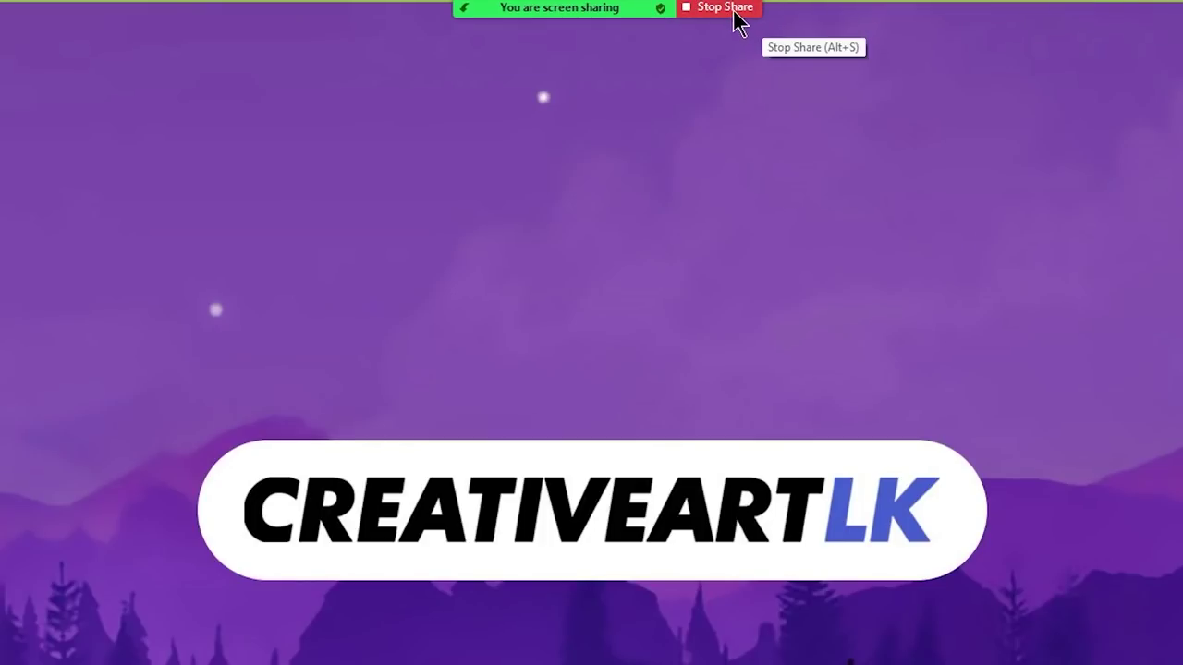
left_click(735, 12)
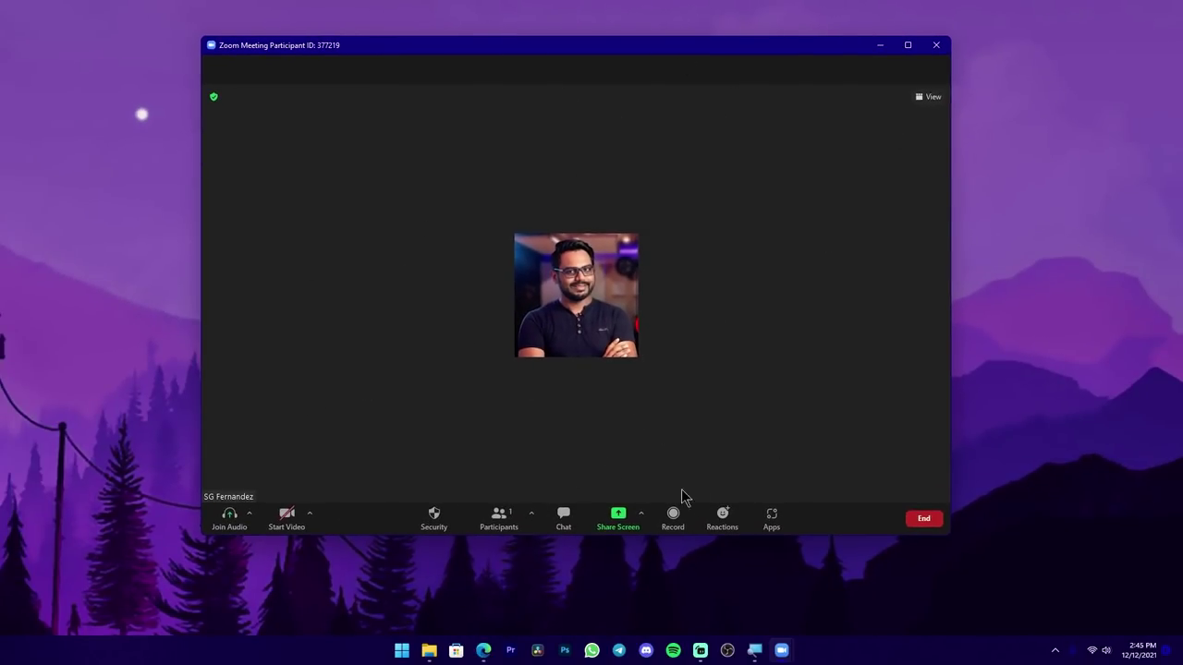
End the meeting for all and close the Zoom home window.
left_click(924, 517)
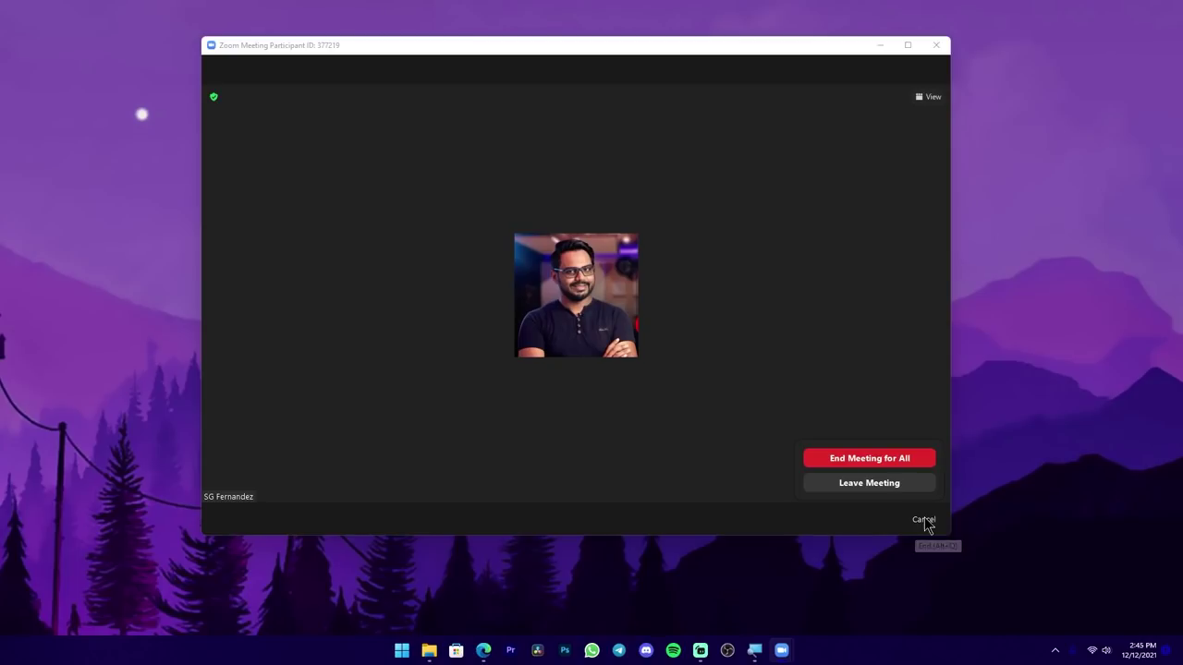
left_click(894, 459)
left_click(901, 79)
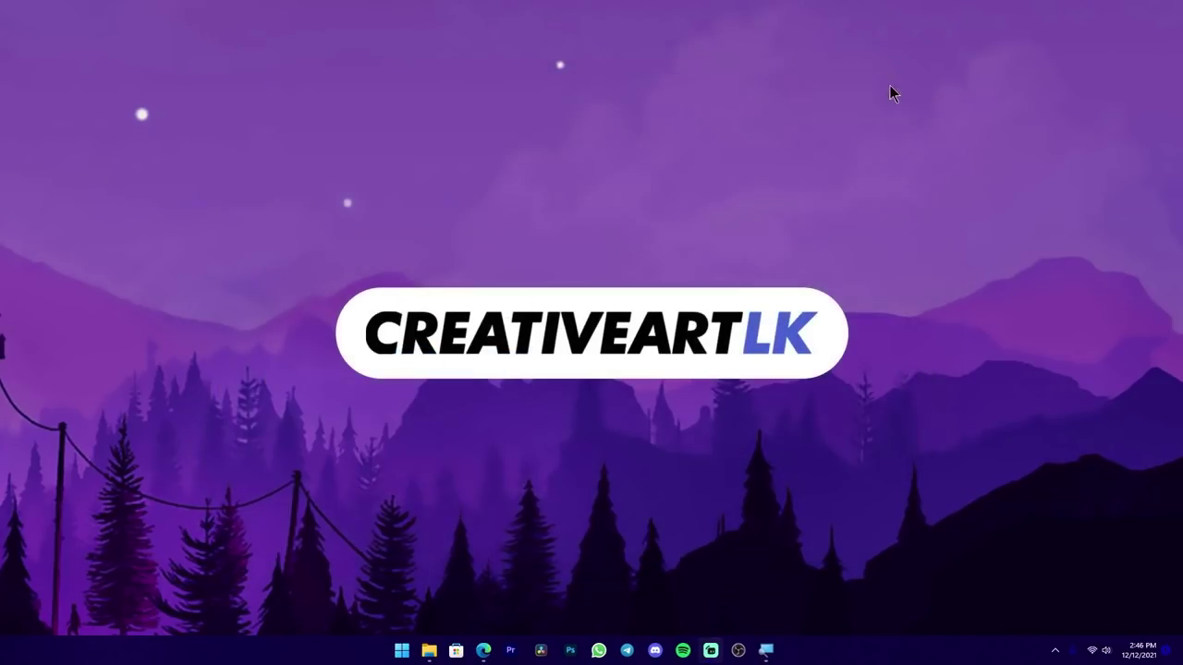
In File Explorer, open the Zoom folder inside Documents where the meeting recordings are saved.
left_click(414, 650)
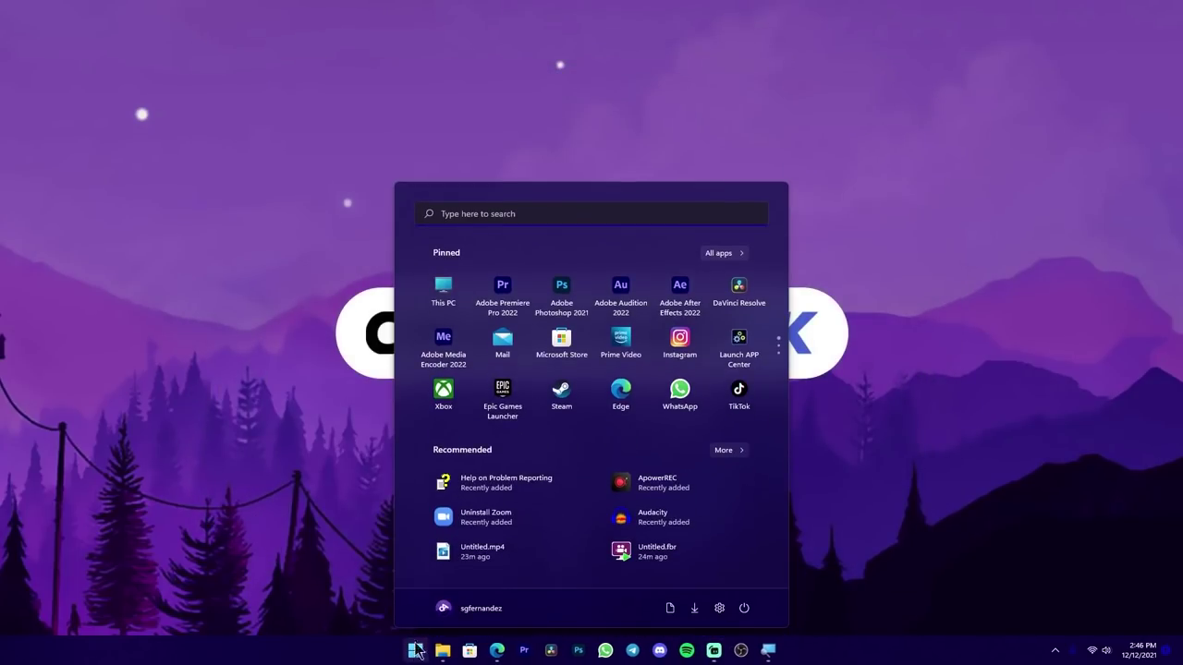
left_click(453, 289)
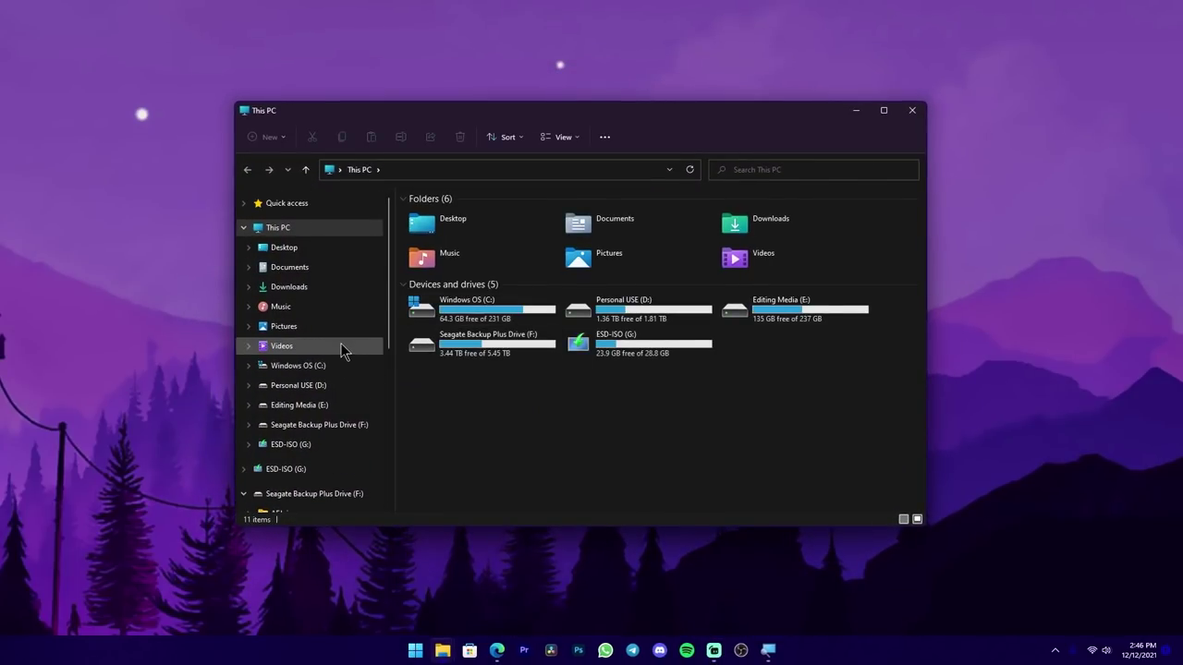
left_click(338, 269)
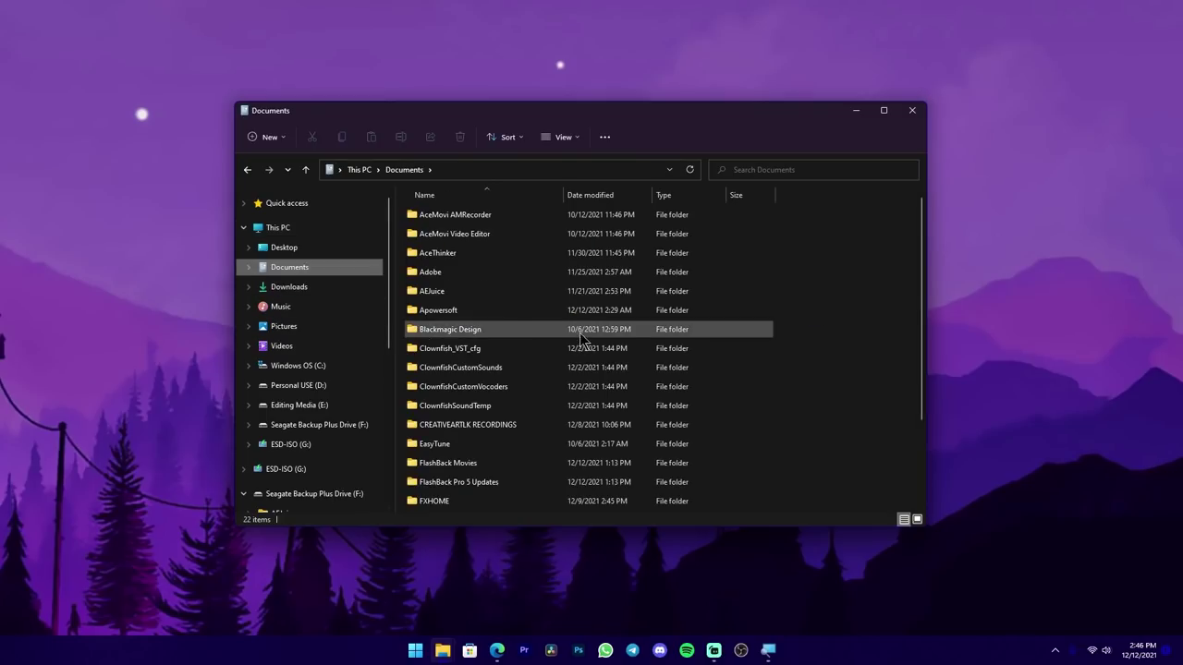
scroll(566, 388, "down", 2)
double_click(490, 484)
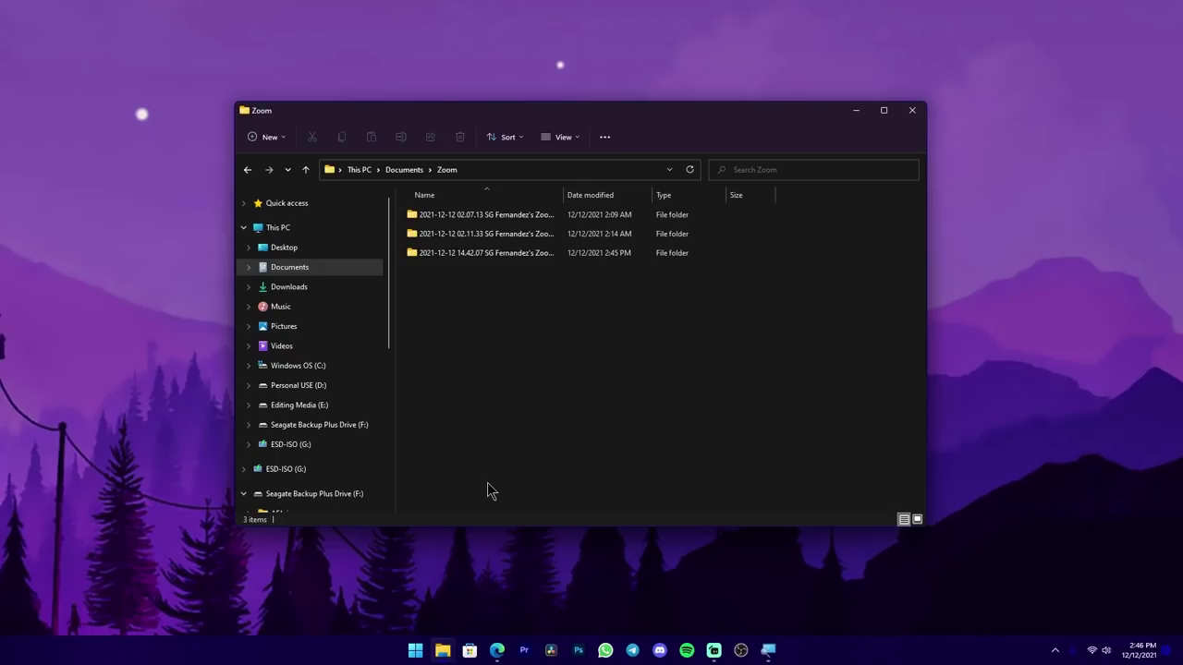
Open the 2021-12-12 02.11.33 meeting folder and view its recording files with larger icons.
left_click(519, 237)
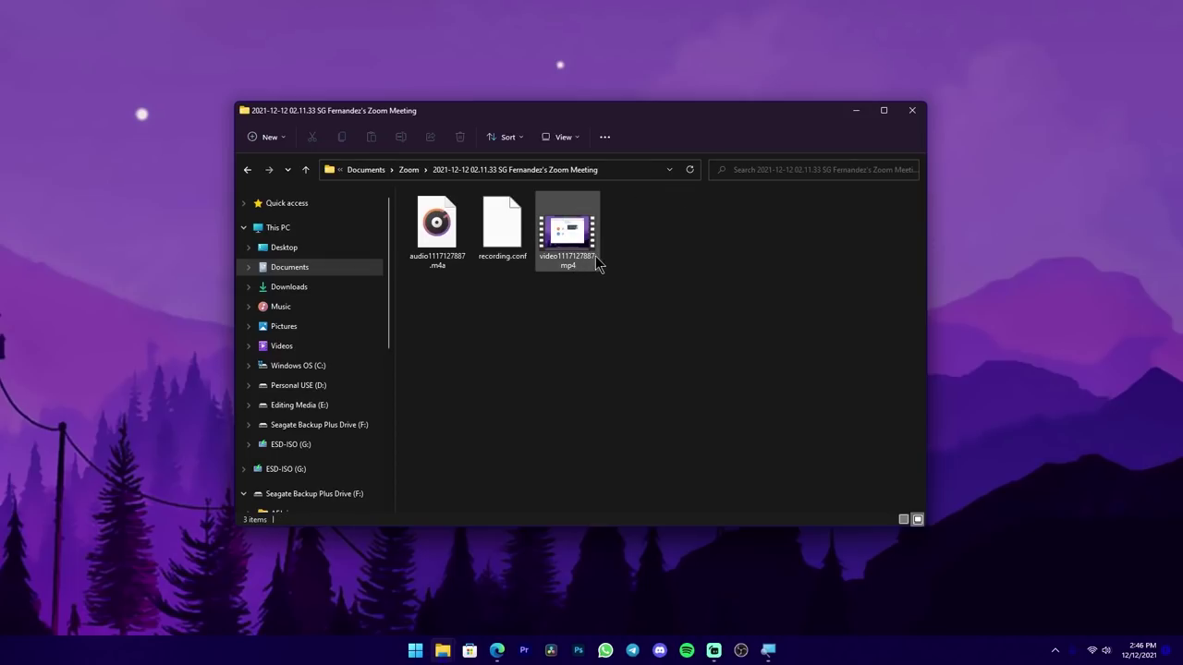
scroll(590, 261, "up", 2)
left_click_drag(673, 397, 686, 401)
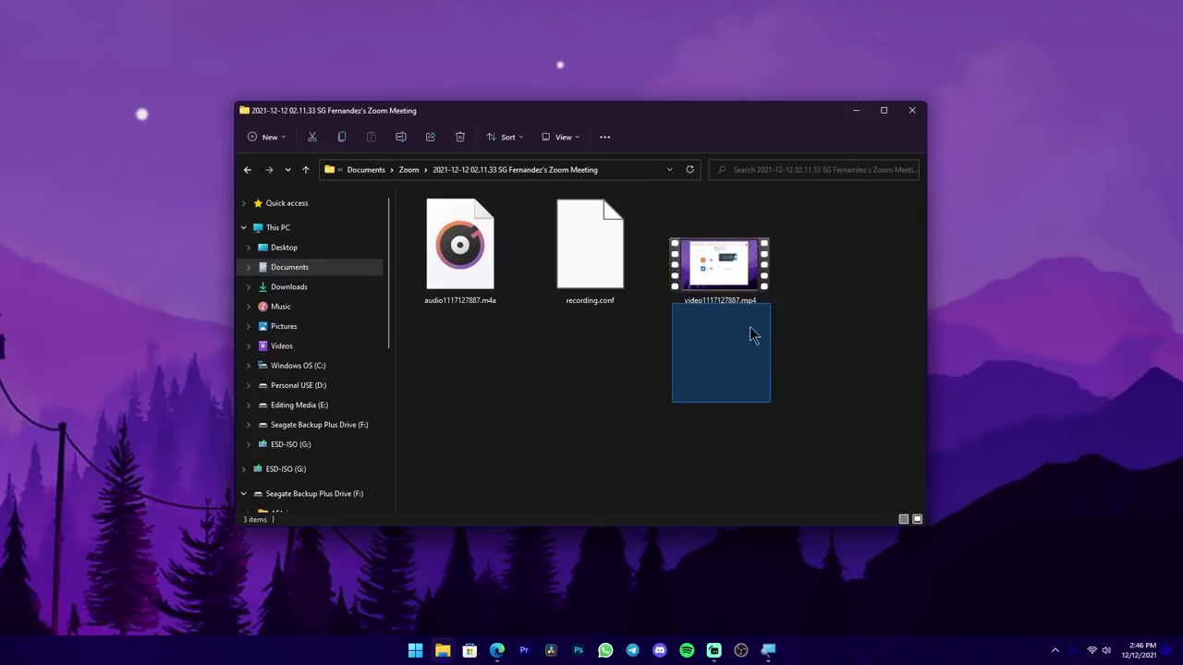